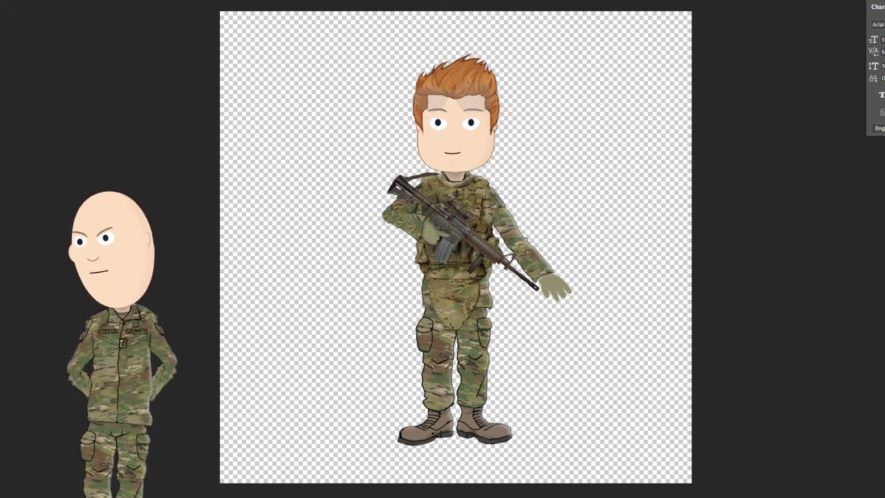
# Lower the translucent glasses over the character's eyes and move the nose to the centre of the face, between the eyes and mouth
pyautogui.moveTo(480, 101); pyautogui.dragTo(478, 126)
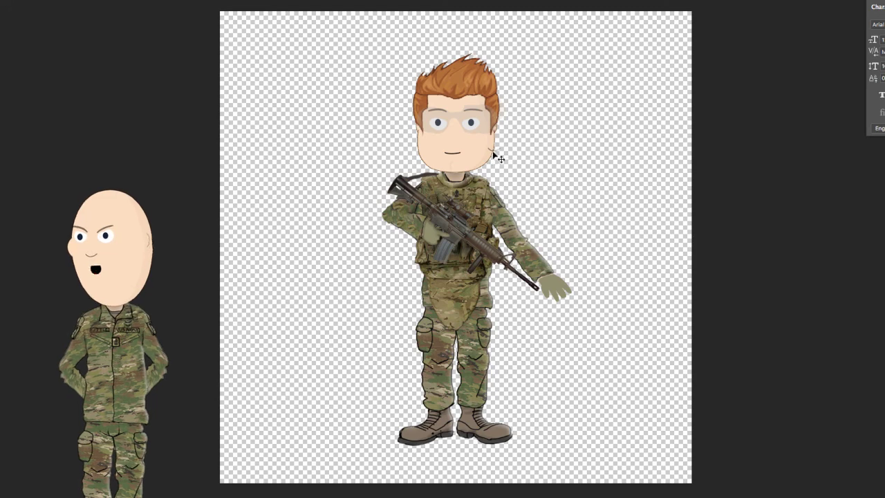
pyautogui.moveTo(500, 149); pyautogui.dragTo(461, 151)
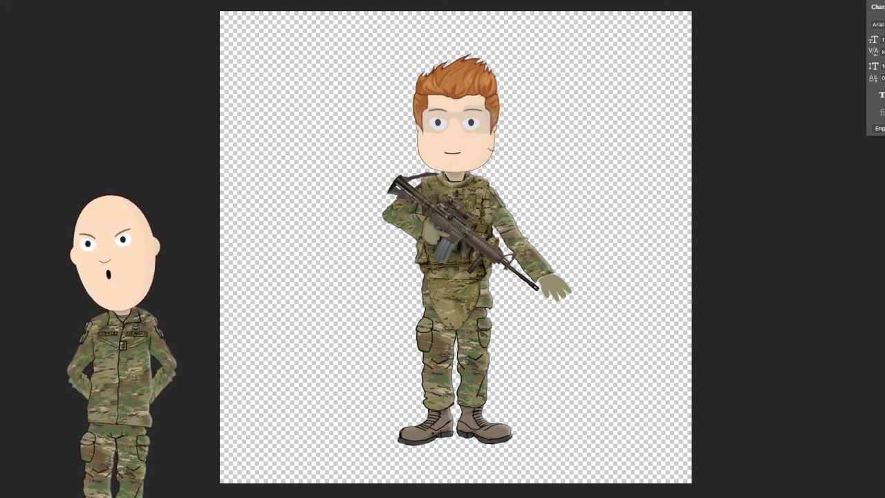
pyautogui.press('Left')
pyautogui.press('Left')
pyautogui.press('Left')
pyautogui.press('Left')
pyautogui.press('Left')
pyautogui.press('Left')
pyautogui.press('Left')
pyautogui.press('Left')
pyautogui.press('Left')
pyautogui.press('Left')
pyautogui.press('Left')
pyautogui.press('Left')
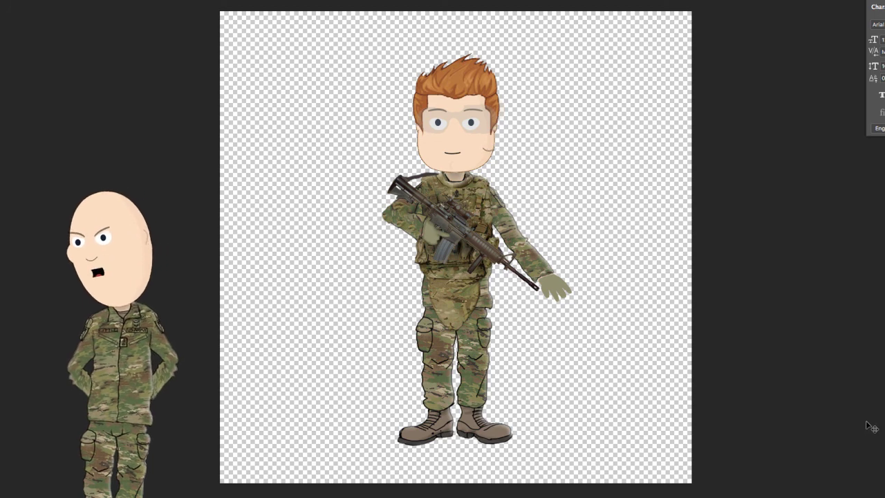
pyautogui.press('Left')
pyautogui.press('Left')
pyautogui.press('Left')
pyautogui.press('Left')
pyautogui.press('Left')
pyautogui.press('Left')
pyautogui.press('Left')
pyautogui.press('Left')
pyautogui.press('Left')
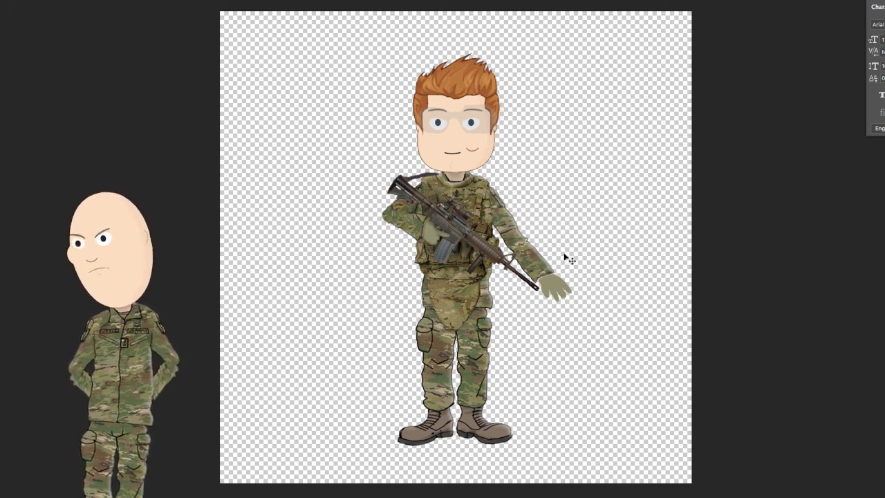
pyautogui.press('Left')
pyautogui.press('Left')
pyautogui.press('Left')
pyautogui.press('Left')
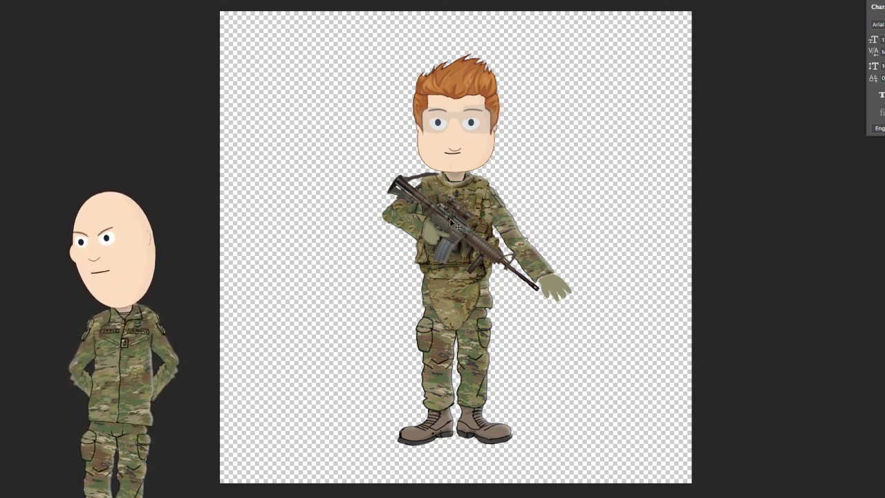
pyautogui.press('Up')
pyautogui.press('Up')
pyautogui.press('Up')
pyautogui.press('Up')
pyautogui.press('Up')
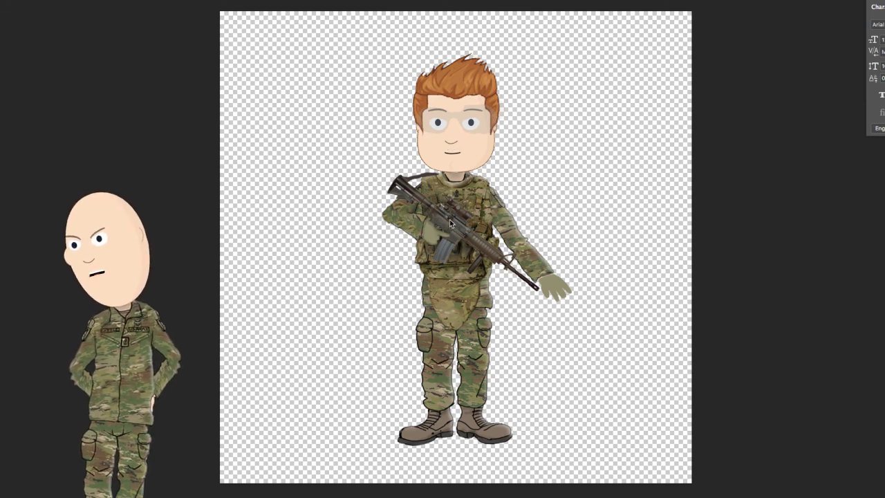
pyautogui.press('Up')
pyautogui.press('Up')
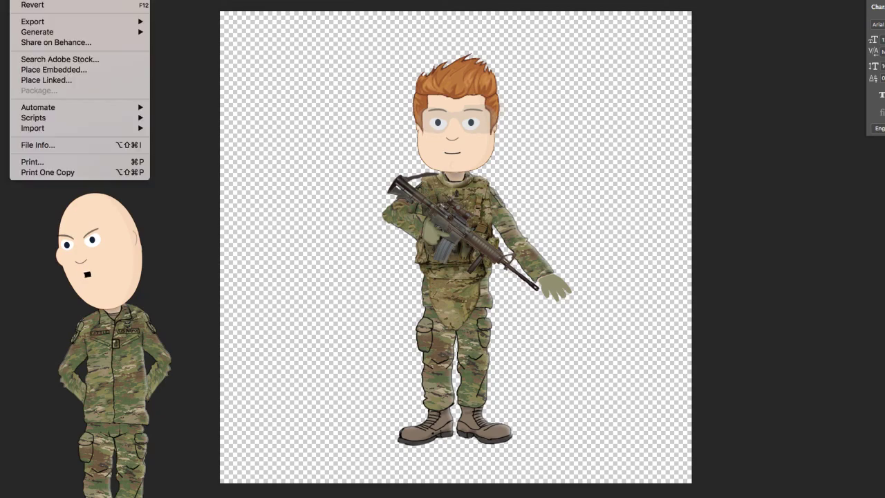
# Browse the image files and bring the desert-camouflage trousers picture into the character document
pyautogui.press('super+o')
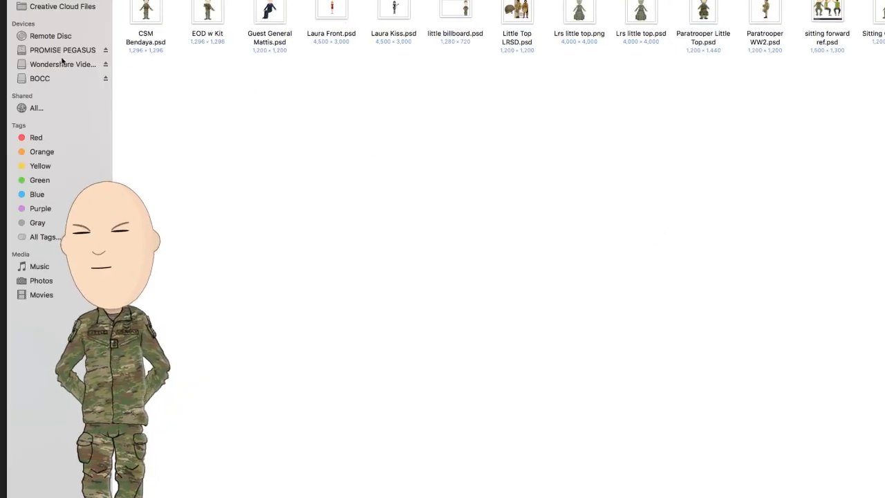
pyautogui.click(40, 6)
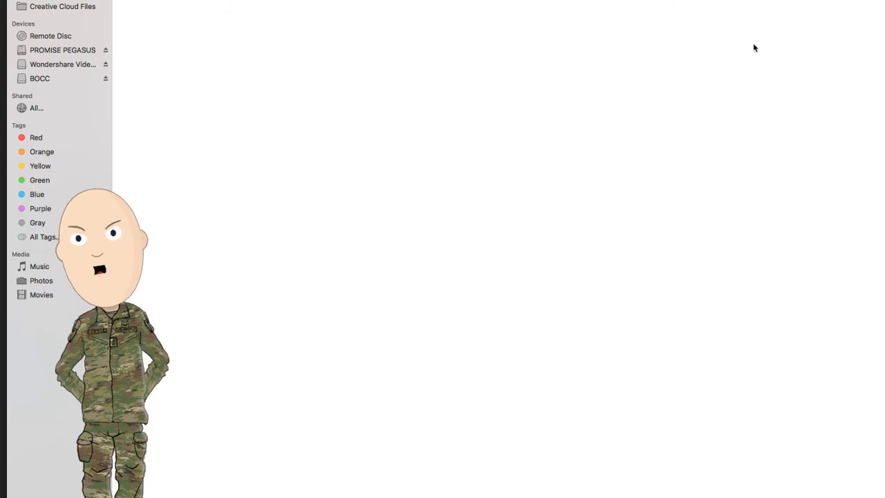
pyautogui.moveTo(739, 40); pyautogui.dragTo(823, 0)
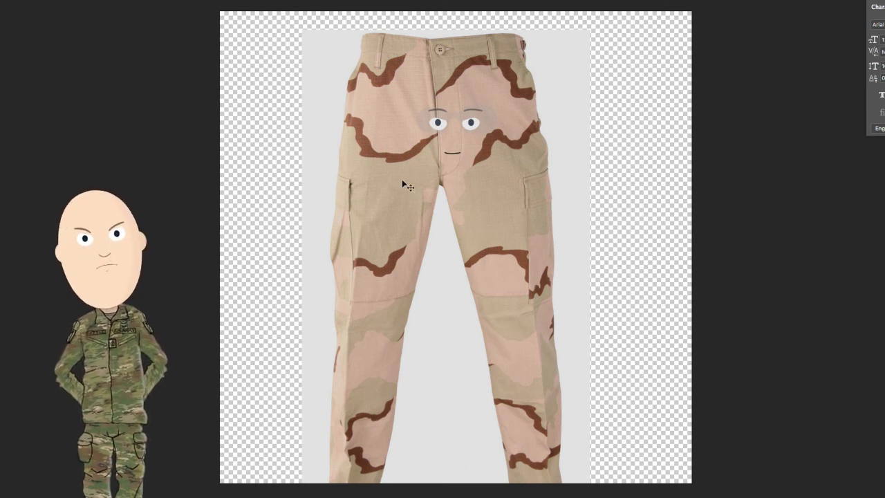
# Scale the desert-camouflage trousers image down and place it over the character's legs below the vest
pyautogui.moveTo(389, 102); pyautogui.dragTo(384, 91)
pyautogui.hotkey('ctrl', 't')
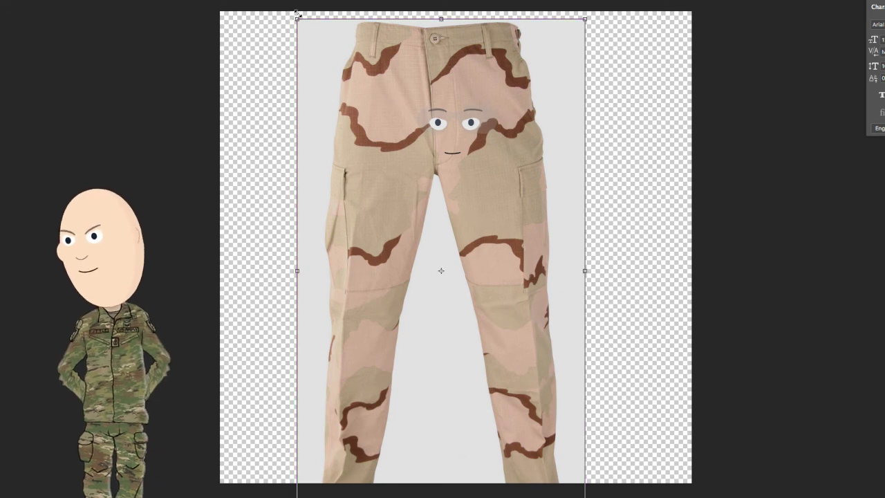
pyautogui.moveTo(297, 19); pyautogui.dragTo(524, 329)
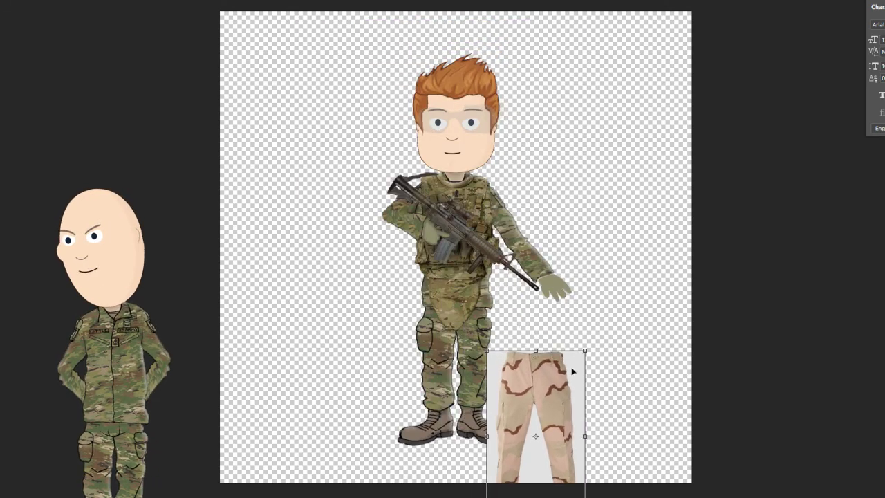
pyautogui.moveTo(553, 387); pyautogui.dragTo(473, 301)
pyautogui.press('v')
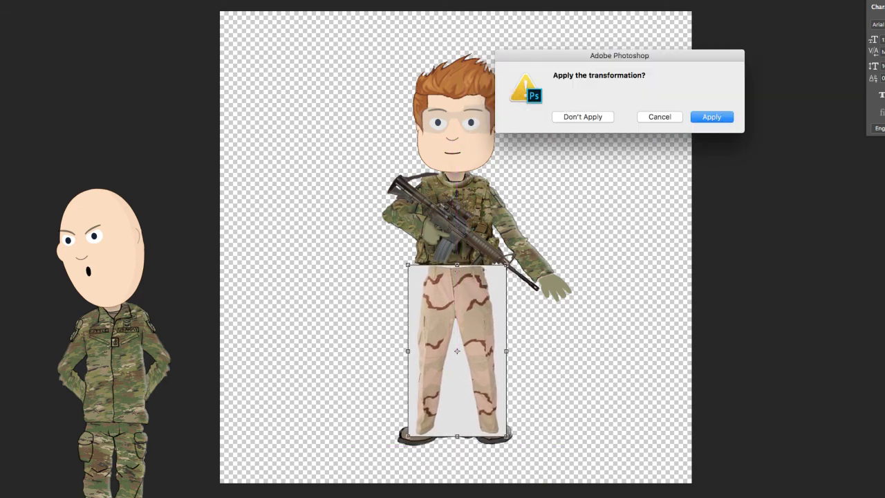
pyautogui.click(709, 118)
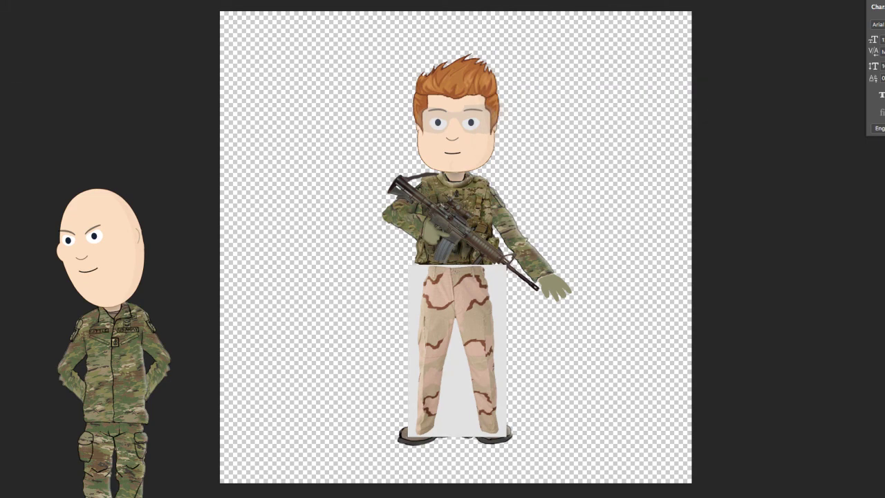
# Remove the light grey background around the desert-camouflage trousers and clear the selection
pyautogui.click(418, 281)
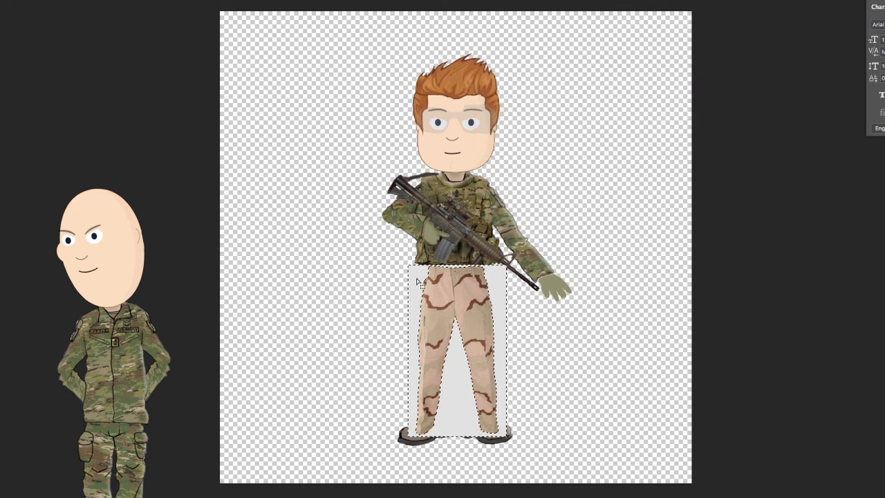
pyautogui.press('Delete')
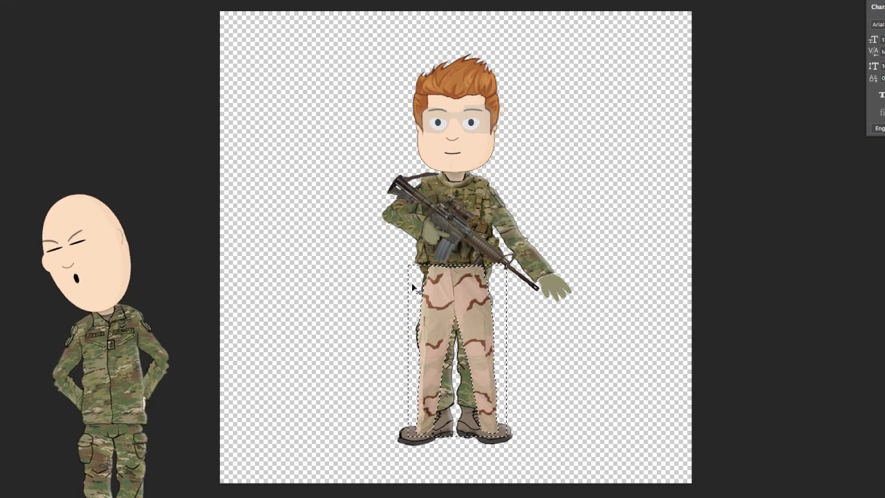
pyautogui.press('super+d')
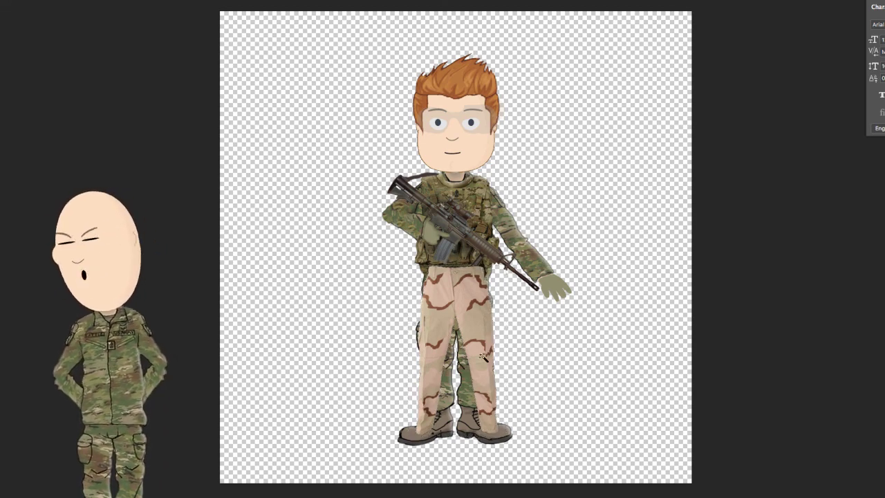
# Widen the desert-camouflage trousers with a free transform and align them with the character's waist and boots
pyautogui.hotkey('ctrl', 't')
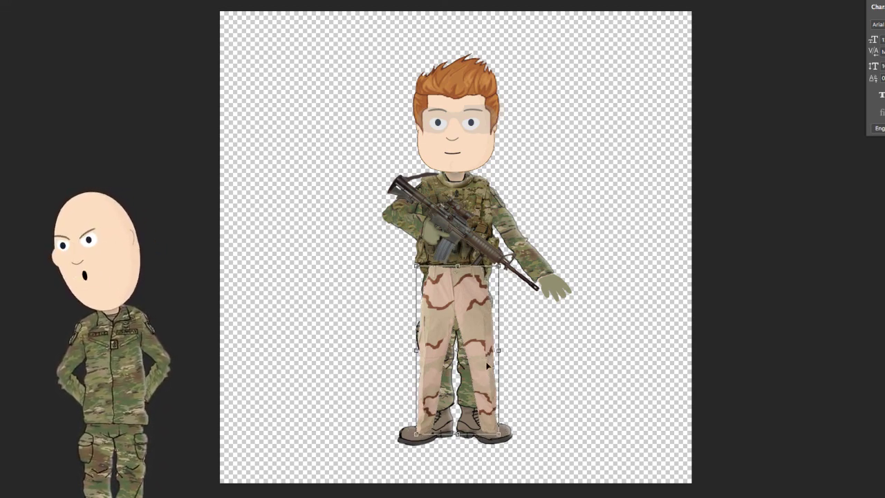
pyautogui.moveTo(499, 349); pyautogui.dragTo(515, 350)
pyautogui.moveTo(484, 330)
pyautogui.mouseDown()
pyautogui.moveTo(474, 354)
pyautogui.moveTo(474, 334)
pyautogui.mouseUp()
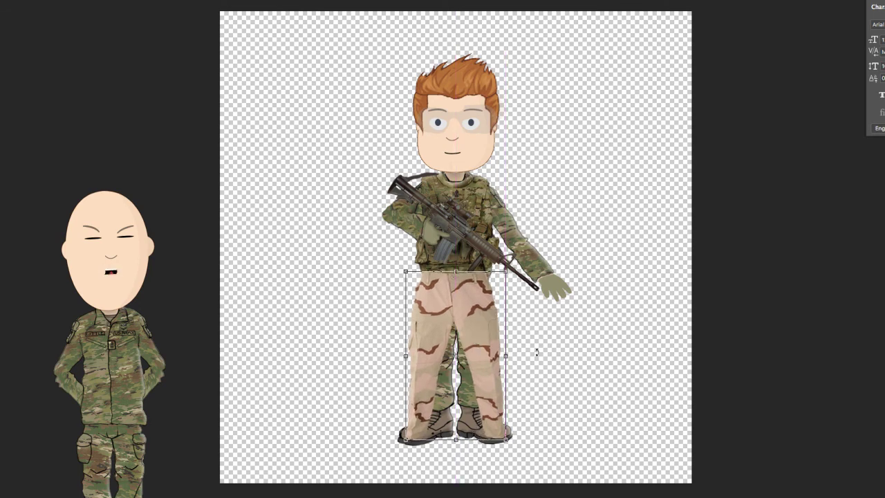
pyautogui.moveTo(479, 316); pyautogui.dragTo(473, 315)
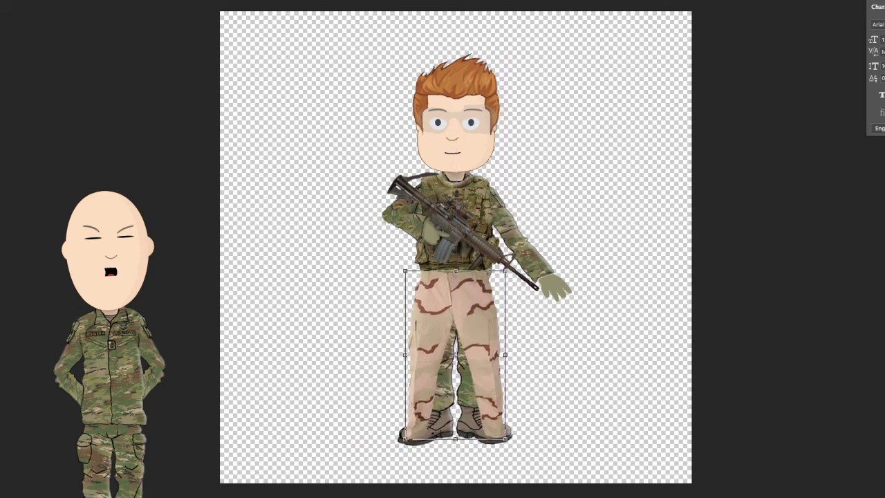
pyautogui.press('v')
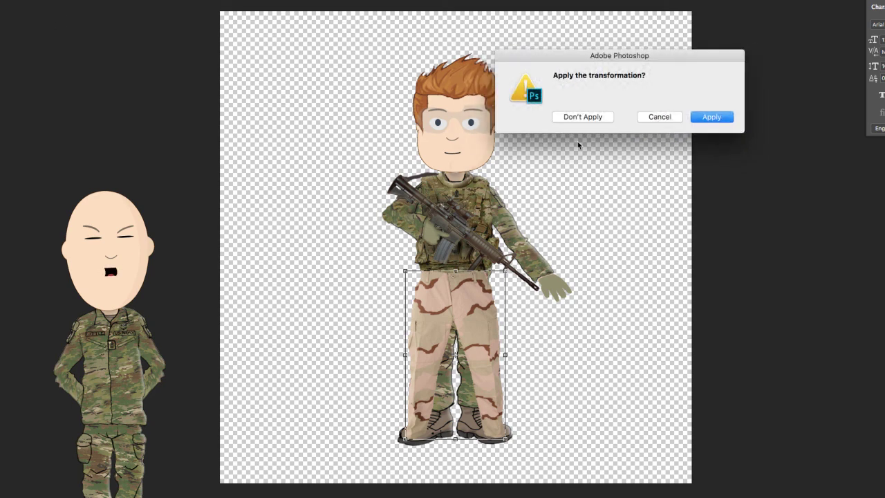
pyautogui.click(712, 117)
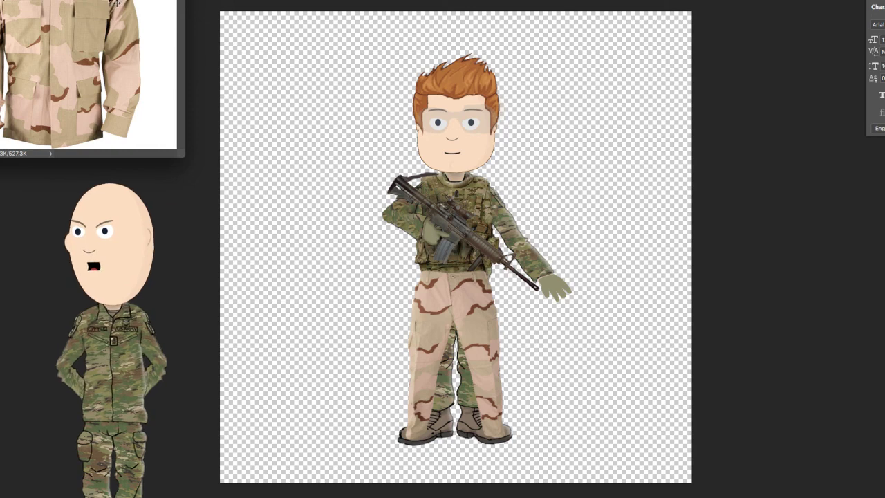
# Place the desert-camouflage jacket image over the character's torso and delete the white background on both sides of it
pyautogui.moveTo(520, 222); pyautogui.dragTo(472, 209)
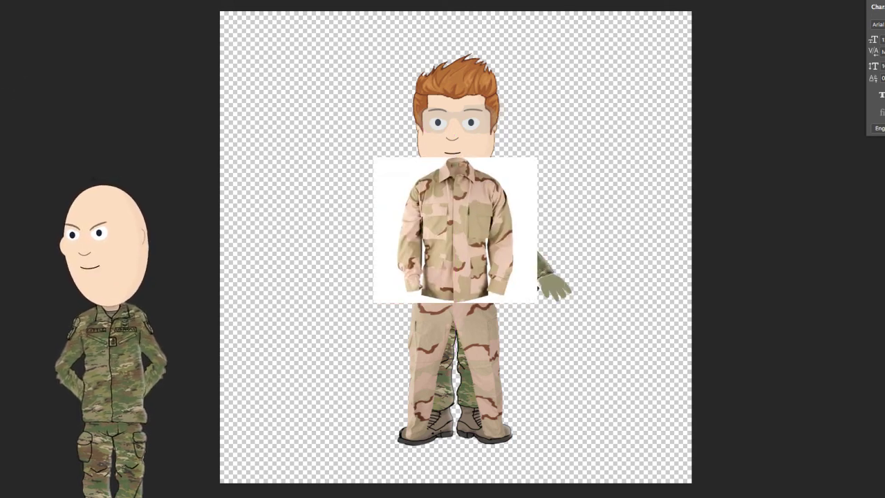
pyautogui.click(396, 184)
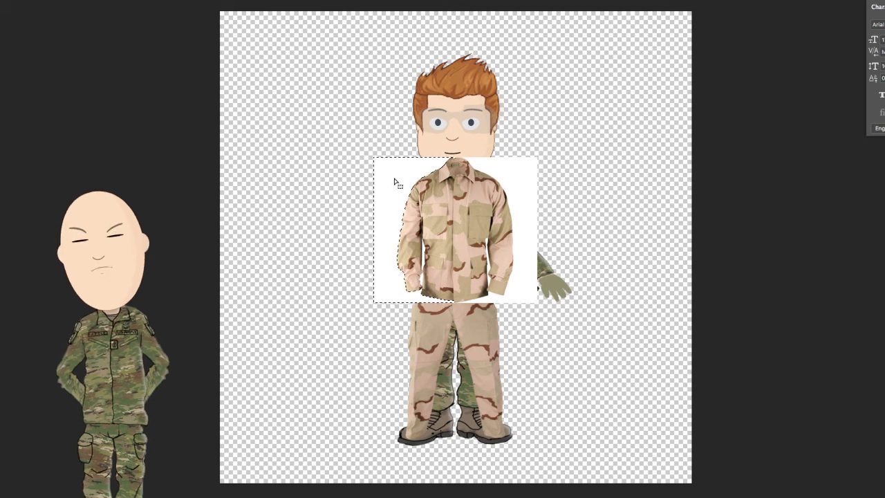
pyautogui.press('Delete')
pyautogui.click(517, 186)
pyautogui.press('Delete')
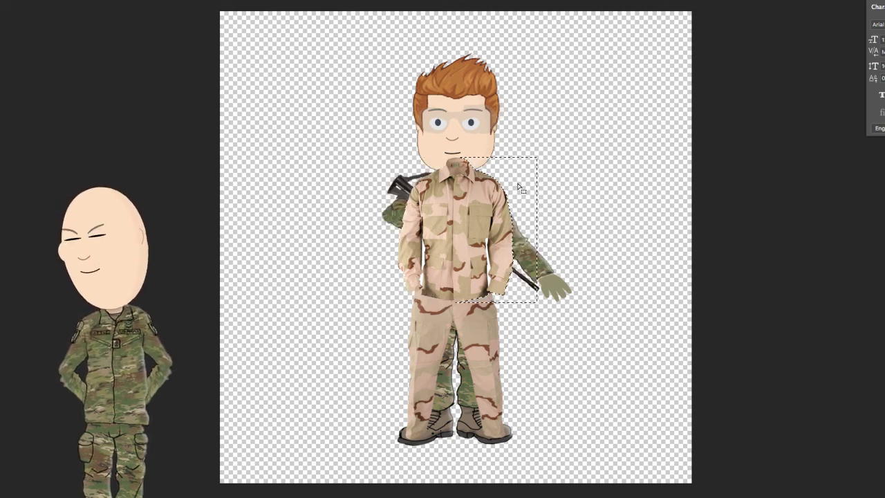
pyautogui.hotkey('ctrl', 'd')
# Enlarge the desert-camouflage jacket with a free transform, adjust its height, and fit it over the character's torso
pyautogui.press('v')
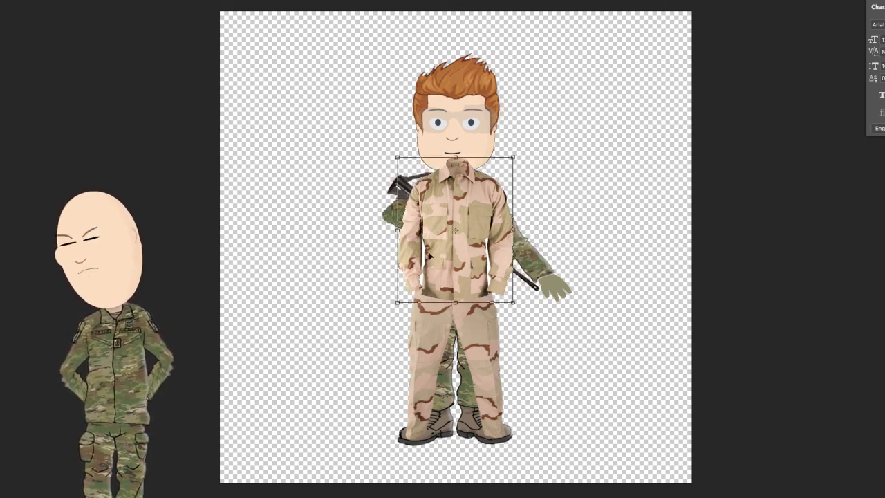
pyautogui.moveTo(466, 258); pyautogui.dragTo(460, 249)
pyautogui.moveTo(513, 301); pyautogui.dragTo(522, 312)
pyautogui.moveTo(487, 257); pyautogui.dragTo(482, 259)
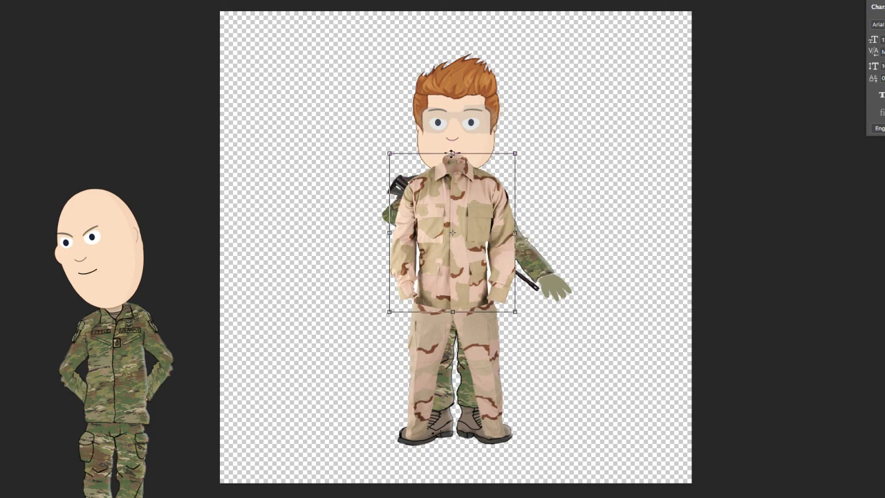
pyautogui.moveTo(451, 154); pyautogui.dragTo(452, 164)
pyautogui.moveTo(449, 239); pyautogui.dragTo(448, 236)
pyautogui.moveTo(451, 280); pyautogui.dragTo(448, 271)
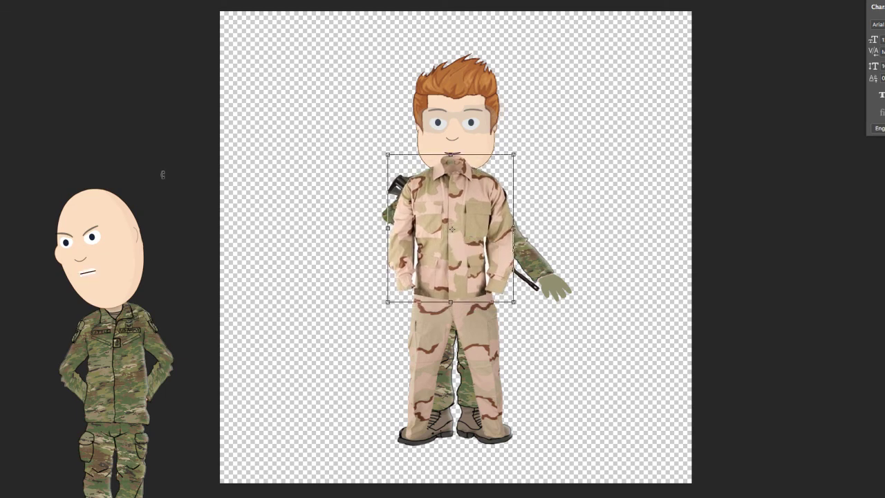
pyautogui.press('v')
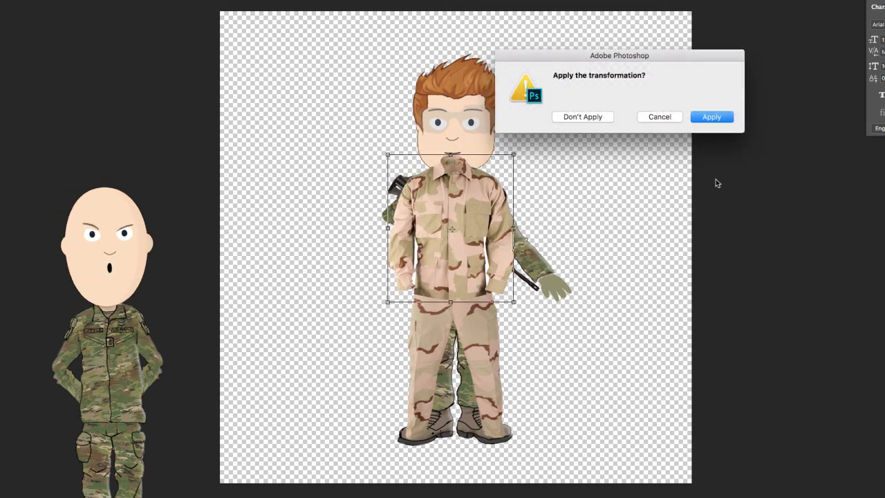
pyautogui.click(712, 117)
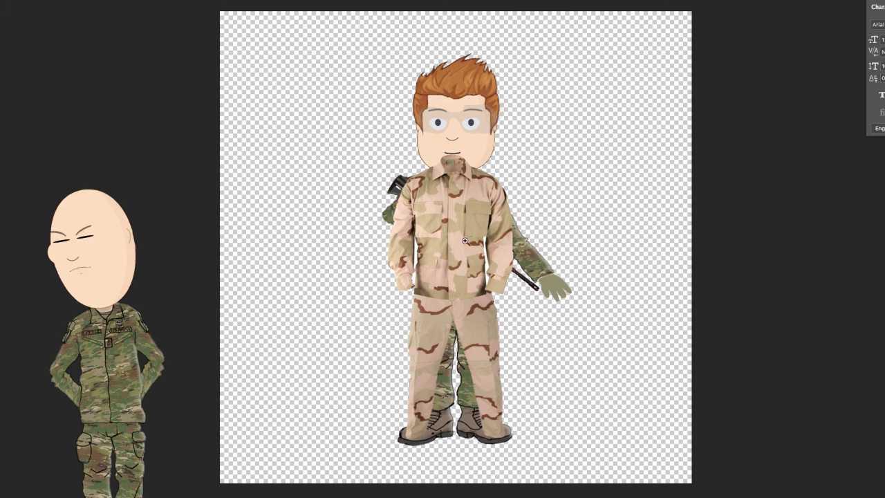
# Lasso the jacket sleeve on the rifle-stock side and isolate it from the rest of the jacket
pyautogui.click(414, 244)
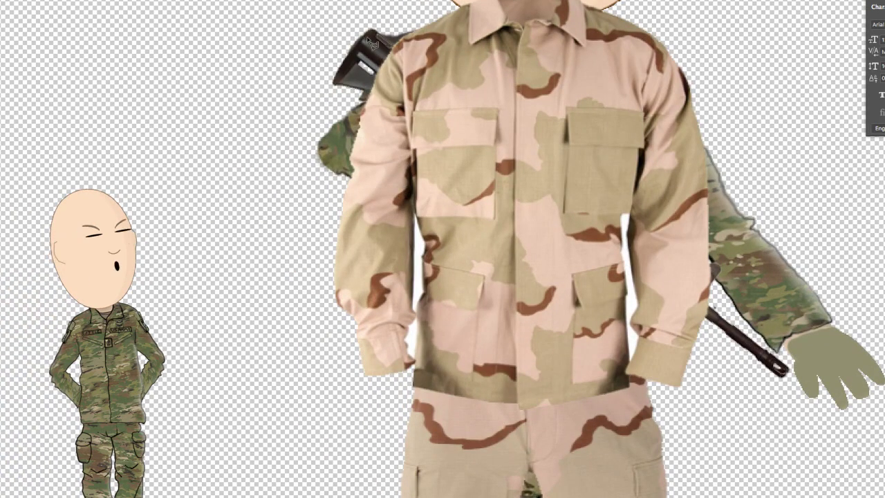
pyautogui.moveTo(391, 28)
pyautogui.mouseDown()
pyautogui.moveTo(415, 146)
pyautogui.moveTo(417, 333)
pyautogui.moveTo(420, 315)
pyautogui.moveTo(426, 373)
pyautogui.moveTo(412, 392)
pyautogui.moveTo(390, 400)
pyautogui.moveTo(289, 384)
pyautogui.moveTo(322, 376)
pyautogui.moveTo(270, 175)
pyautogui.moveTo(264, 106)
pyautogui.moveTo(393, 29)
pyautogui.mouseUp()
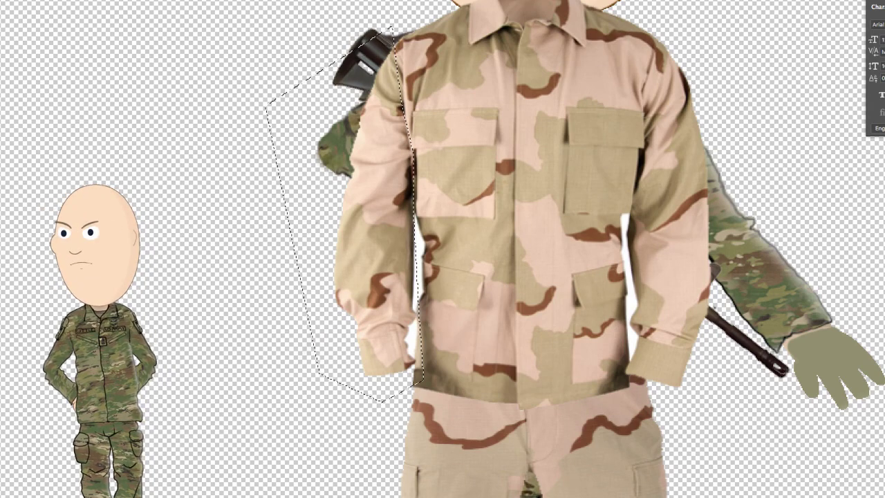
pyautogui.click(161, 0)
pyautogui.press('Escape')
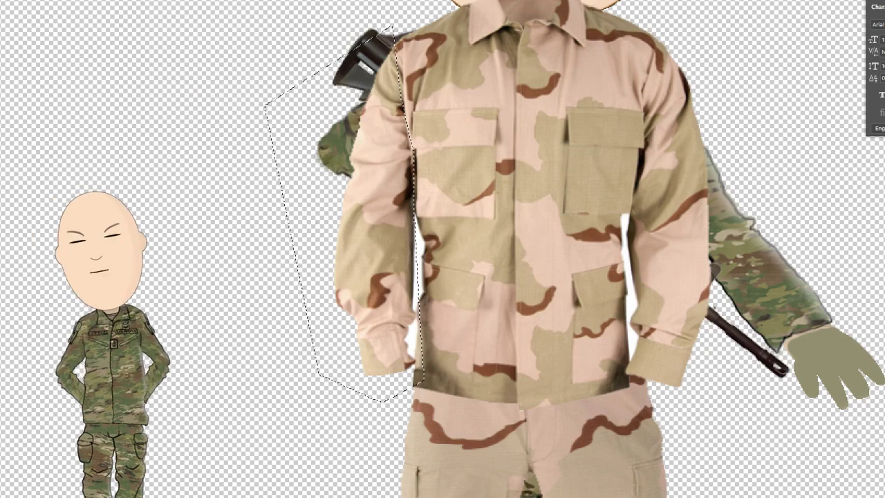
pyautogui.press('Delete')
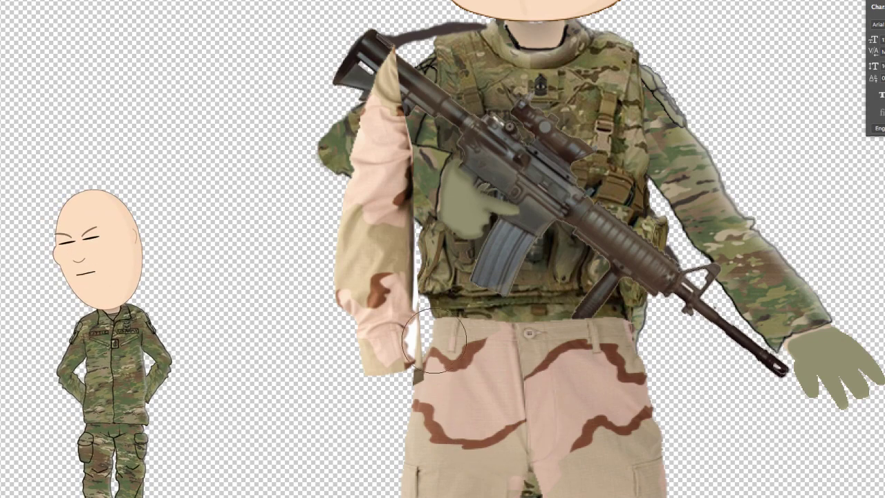
# Erase the leftover jacket fragments beside the isolated sleeve's cuff with a smaller eraser brush
pyautogui.press('[')
pyautogui.press('[')
pyautogui.press('[')
pyautogui.moveTo(426, 336); pyautogui.dragTo(435, 359)
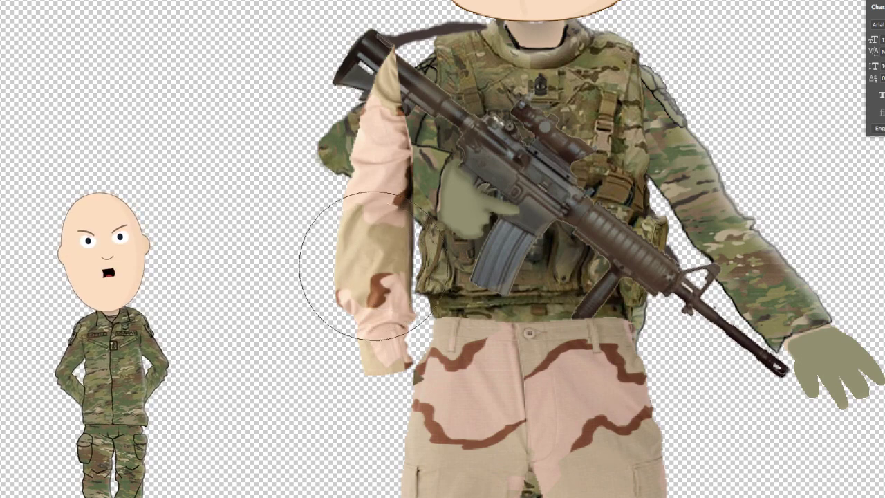
# Clone camouflage fabric onto the isolated sleeve's pointed upper end with a smaller brush to build a full, rounded shoulder
pyautogui.press('[')
pyautogui.press('[')
pyautogui.press('[')
pyautogui.press('[')
pyautogui.press('[')
pyautogui.press('[')
pyautogui.press('[')
pyautogui.press('[')
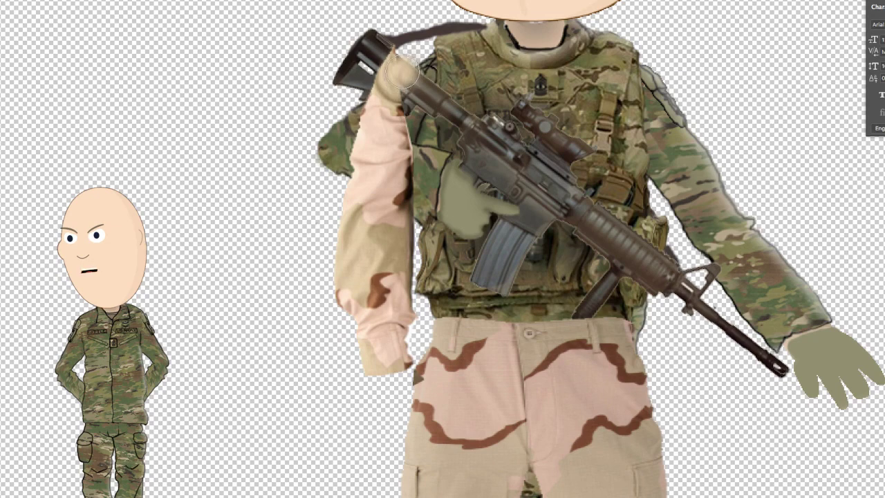
pyautogui.moveTo(401, 72); pyautogui.dragTo(387, 57)
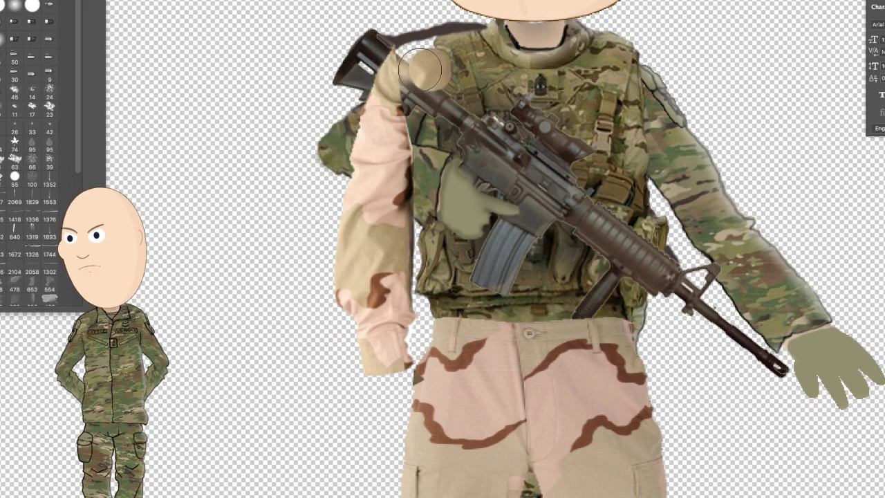
pyautogui.moveTo(408, 65)
pyautogui.mouseDown()
pyautogui.moveTo(413, 110)
pyautogui.moveTo(430, 82)
pyautogui.moveTo(429, 54)
pyautogui.moveTo(415, 69)
pyautogui.moveTo(422, 63)
pyautogui.mouseUp()
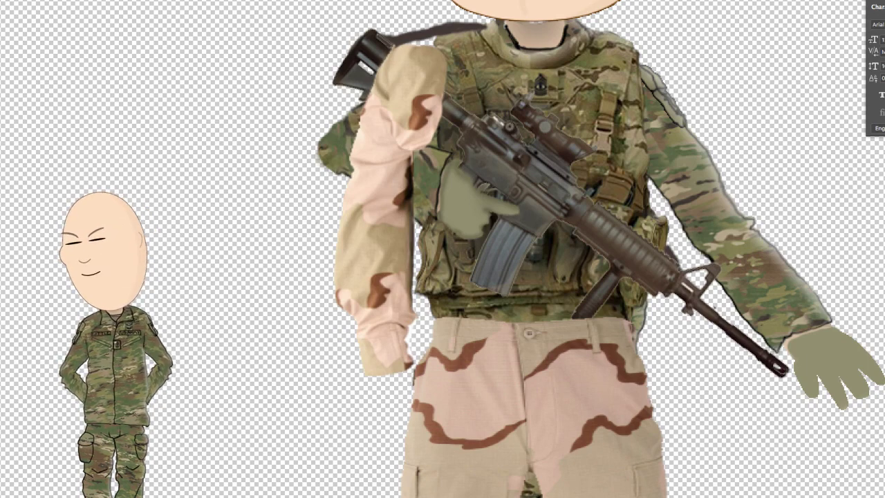
# Flip the duplicate sleeve horizontally, place it on the opposite side of the torso, and apply the transformation
pyautogui.hotkey('ctrl', 't')
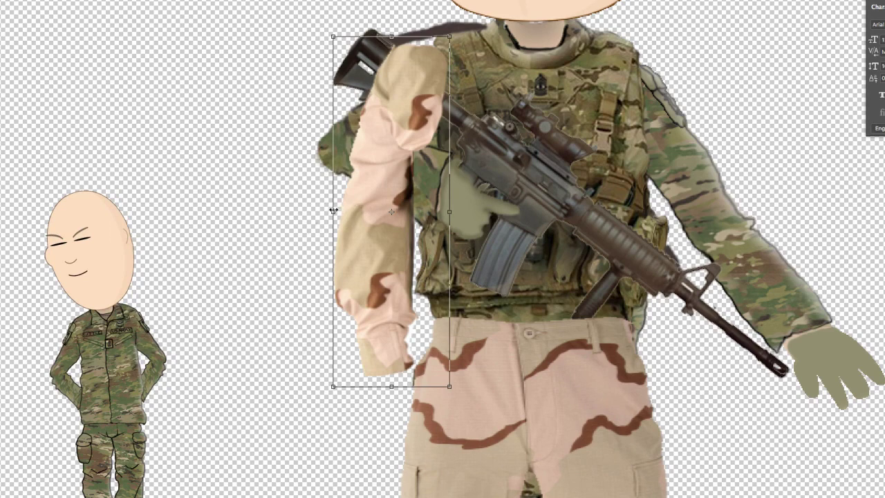
pyautogui.moveTo(332, 212); pyautogui.dragTo(566, 248)
pyautogui.moveTo(513, 263); pyautogui.dragTo(672, 273)
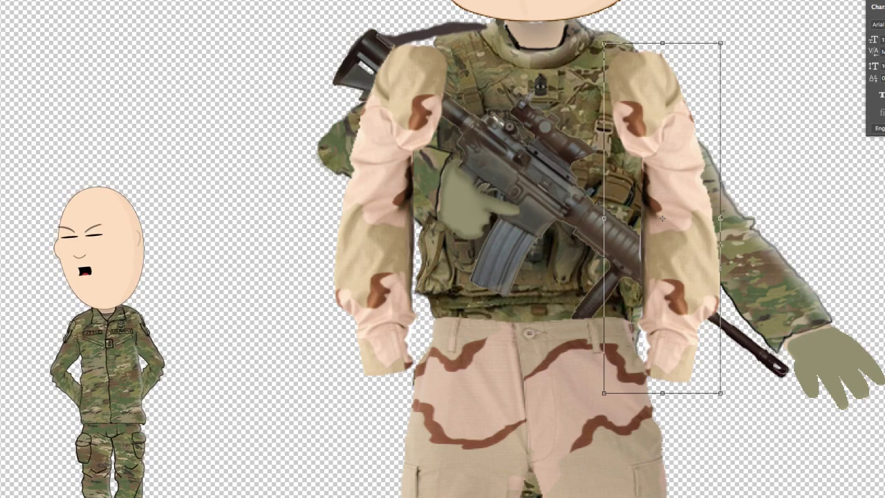
pyautogui.press('v')
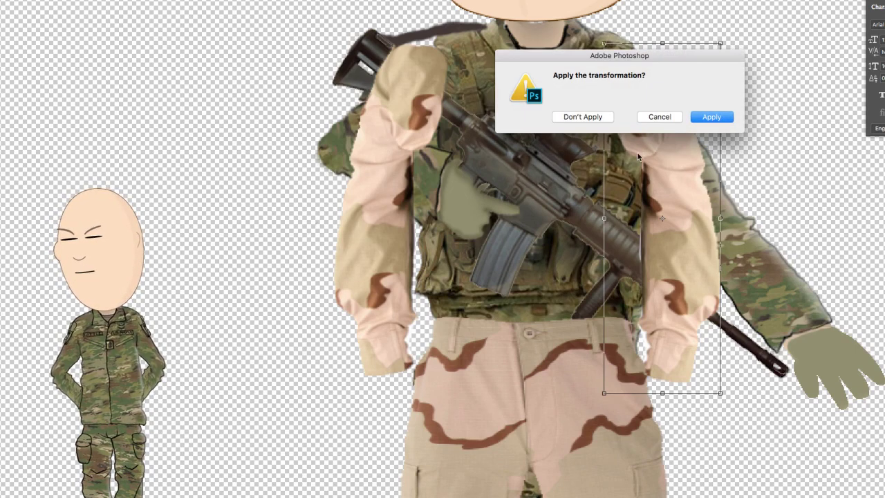
pyautogui.press('Left')
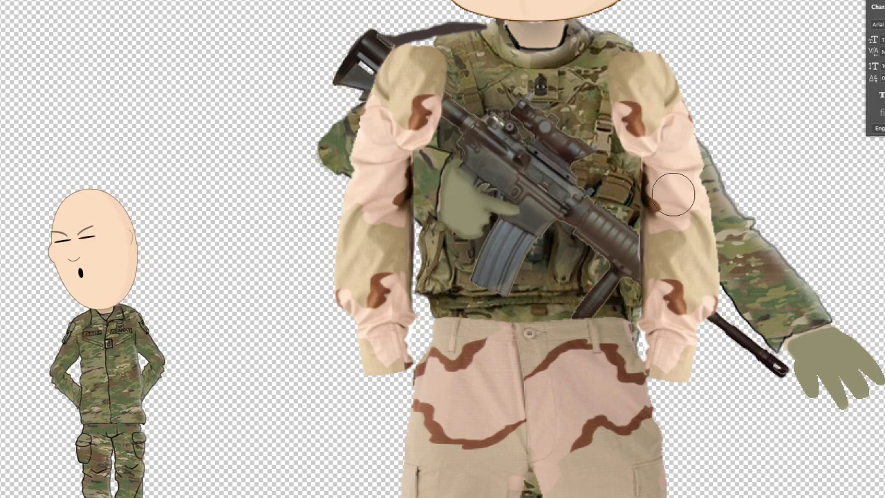
# Clone plain pink and tan fabric over the brown patches on the mirrored sleeve so its pattern differs from the original
pyautogui.press('[')
pyautogui.press('[')
pyautogui.press('[')
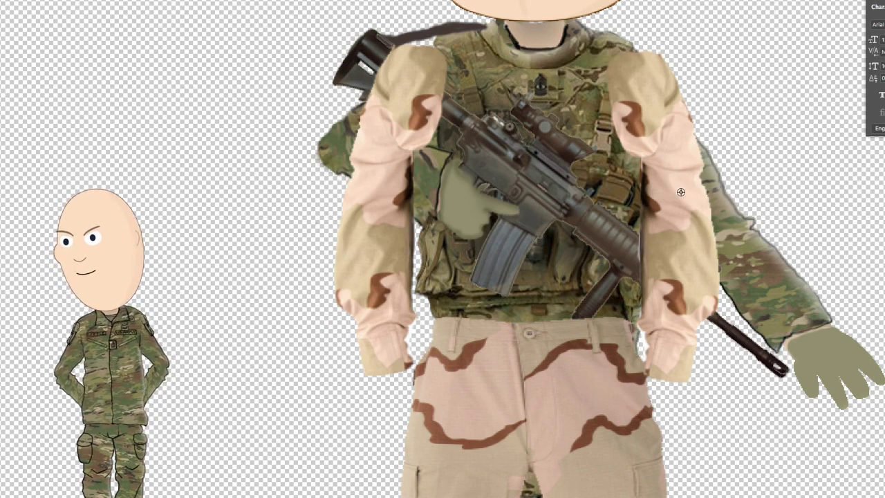
pyautogui.moveTo(637, 123)
pyautogui.mouseDown()
pyautogui.moveTo(652, 124)
pyautogui.moveTo(658, 104)
pyautogui.moveTo(670, 123)
pyautogui.moveTo(659, 142)
pyautogui.mouseUp()
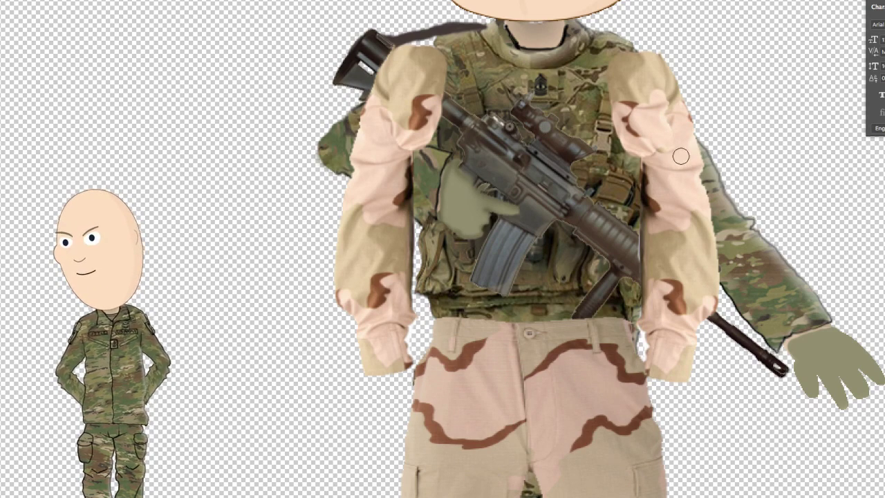
pyautogui.keyDown('alt'); pyautogui.click(681, 156); pyautogui.keyUp('alt')
pyautogui.moveTo(682, 220)
pyautogui.mouseDown()
pyautogui.moveTo(687, 230)
pyautogui.moveTo(674, 217)
pyautogui.moveTo(680, 233)
pyautogui.moveTo(658, 224)
pyautogui.moveTo(677, 237)
pyautogui.mouseUp()
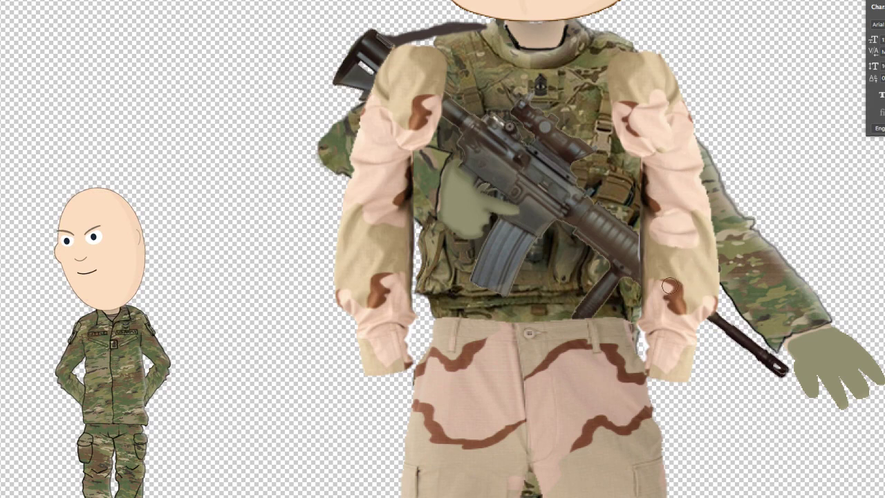
pyautogui.moveTo(670, 286)
pyautogui.mouseDown()
pyautogui.moveTo(676, 306)
pyautogui.moveTo(695, 278)
pyautogui.mouseUp()
pyautogui.keyDown('alt'); pyautogui.click(667, 135); pyautogui.keyUp('alt')
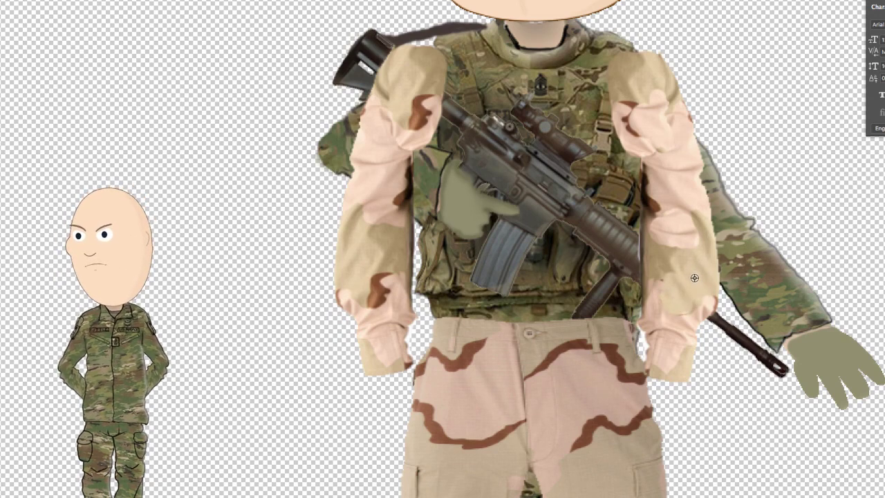
pyautogui.keyDown('alt'); pyautogui.click(695, 277); pyautogui.keyUp('alt')
pyautogui.moveTo(643, 90)
pyautogui.mouseDown()
pyautogui.moveTo(659, 96)
pyautogui.moveTo(665, 131)
pyautogui.moveTo(641, 110)
pyautogui.moveTo(660, 114)
pyautogui.mouseUp()
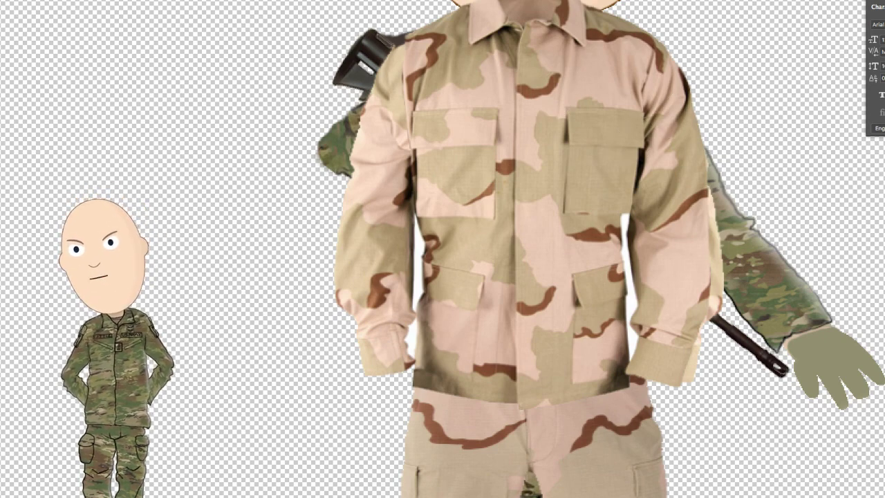
# Remove the leftover sleeve strip and the whole opposite sleeve from the jacket image, leaving only its torso
pyautogui.hotkey('ctrl', 'z')
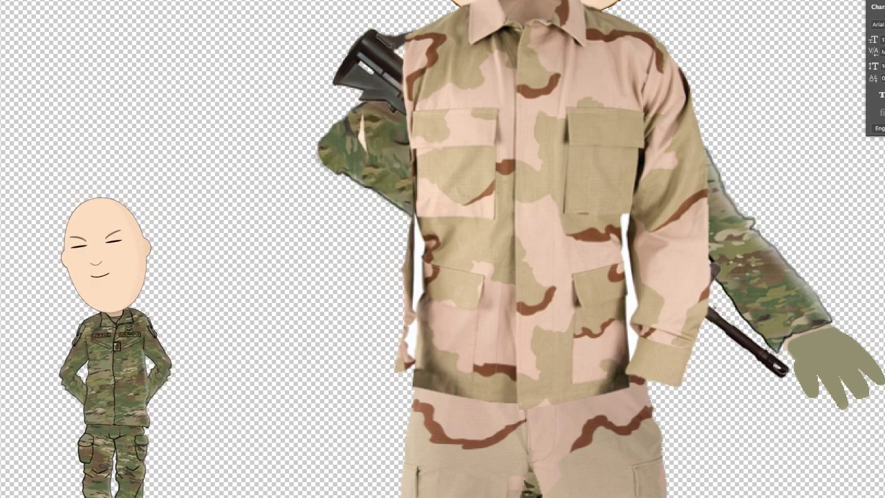
pyautogui.moveTo(391, 232); pyautogui.dragTo(385, 377)
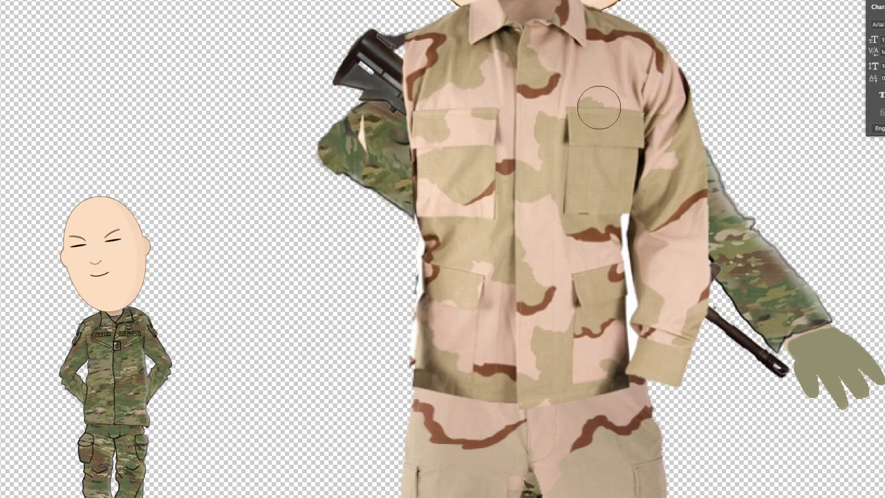
pyautogui.moveTo(684, 66)
pyautogui.mouseDown()
pyautogui.moveTo(650, 251)
pyautogui.moveTo(656, 374)
pyautogui.moveTo(675, 353)
pyautogui.moveTo(697, 105)
pyautogui.moveTo(724, 309)
pyautogui.moveTo(712, 345)
pyautogui.moveTo(718, 94)
pyautogui.mouseUp()
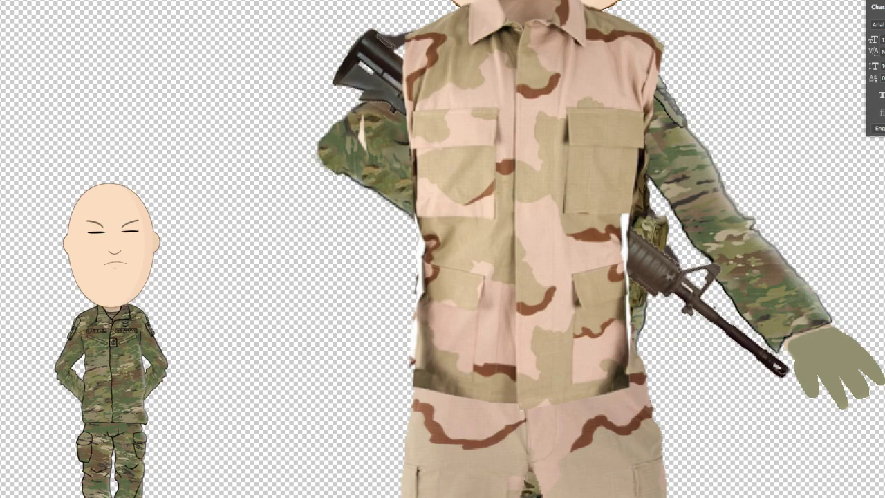
# Select and delete the white background slivers along both sides of the jacket's waist, then clear the selection
pyautogui.click(624, 221)
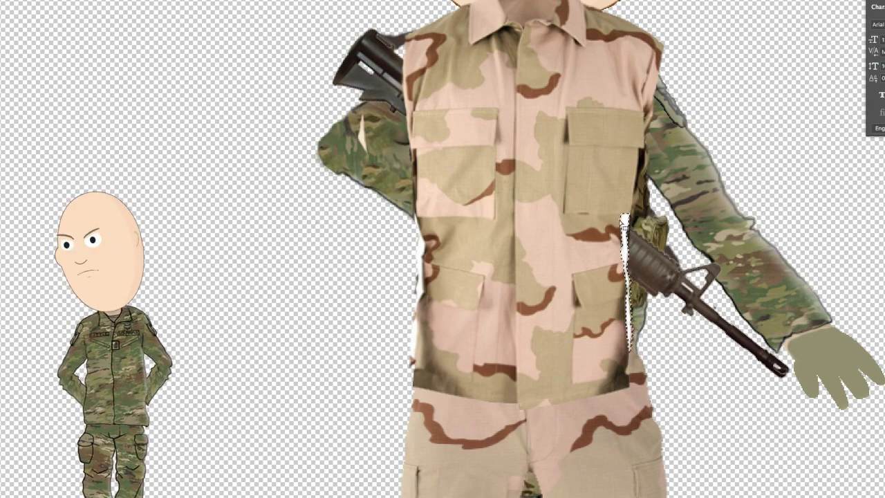
pyautogui.press('Delete')
pyautogui.click(425, 249)
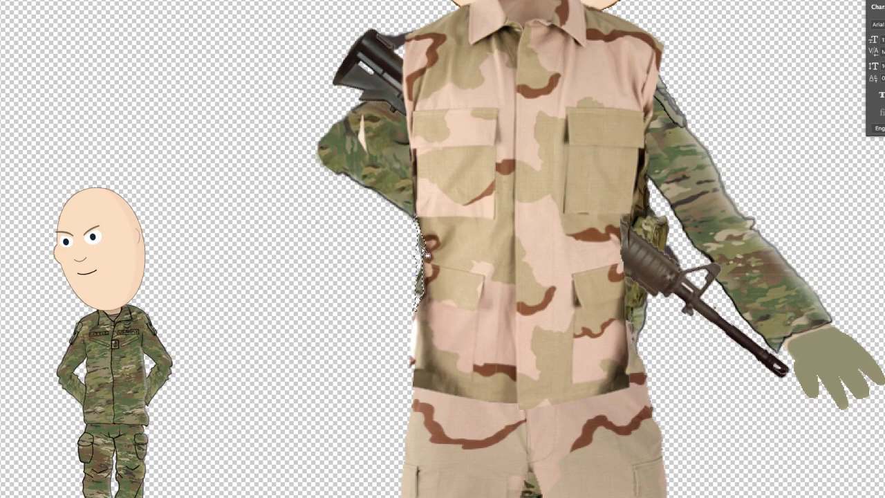
pyautogui.press('Delete')
pyautogui.press('super+d')
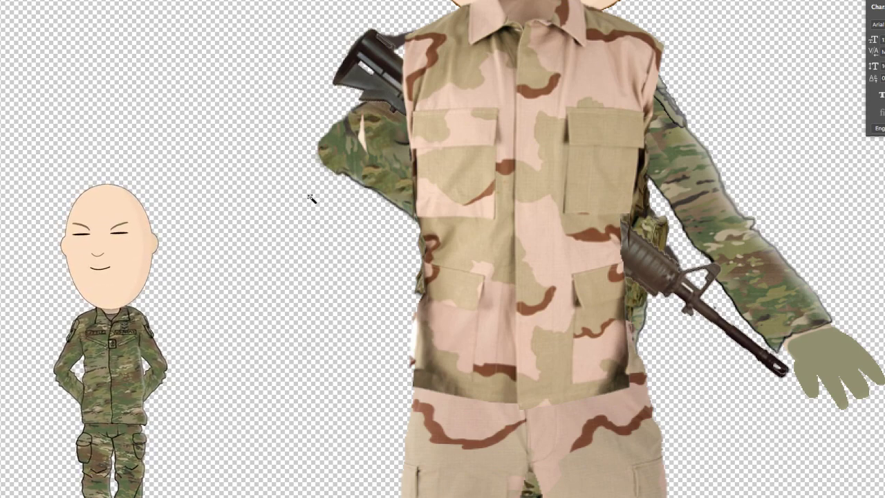
# Clone green camouflage over the stray light sliver on the original upper arm beside the rifle stock
pyautogui.press('s')
pyautogui.moveTo(351, 130); pyautogui.dragTo(352, 137)
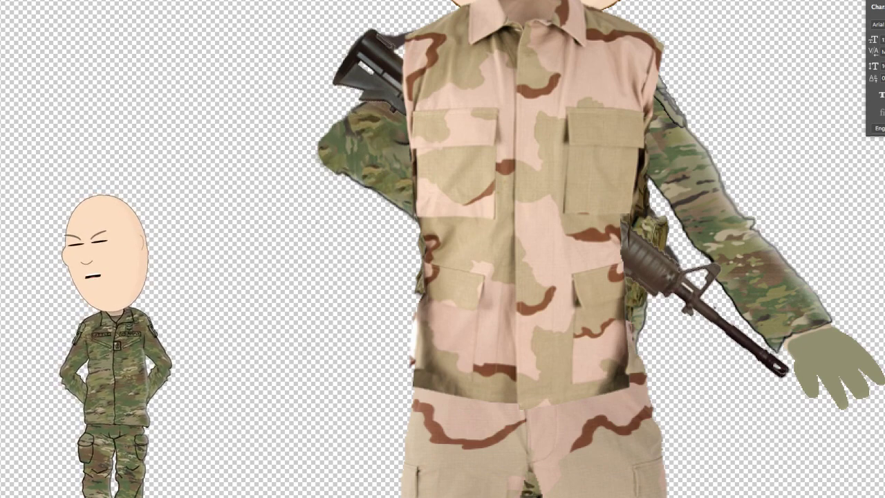
# Restack the jacket torso so it sits behind the head and desert sleeves but in front of the trousers
pyautogui.press('super+[')
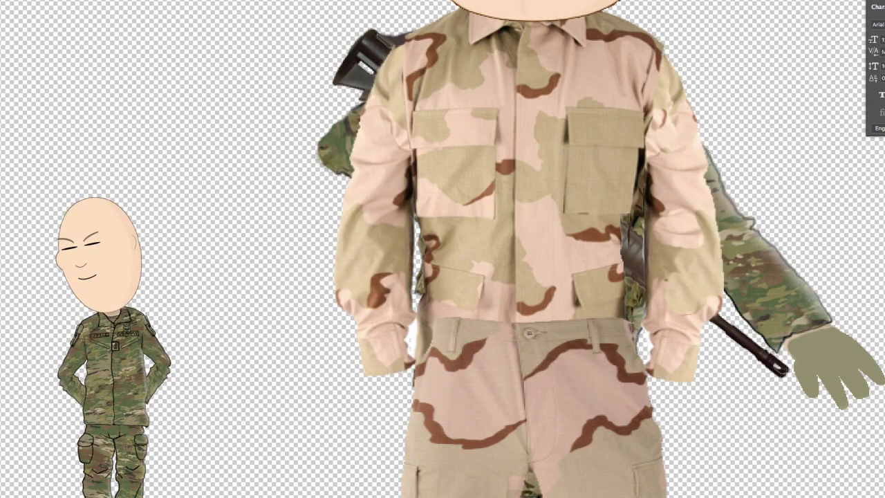
pyautogui.scroll(-3, 438, 289)
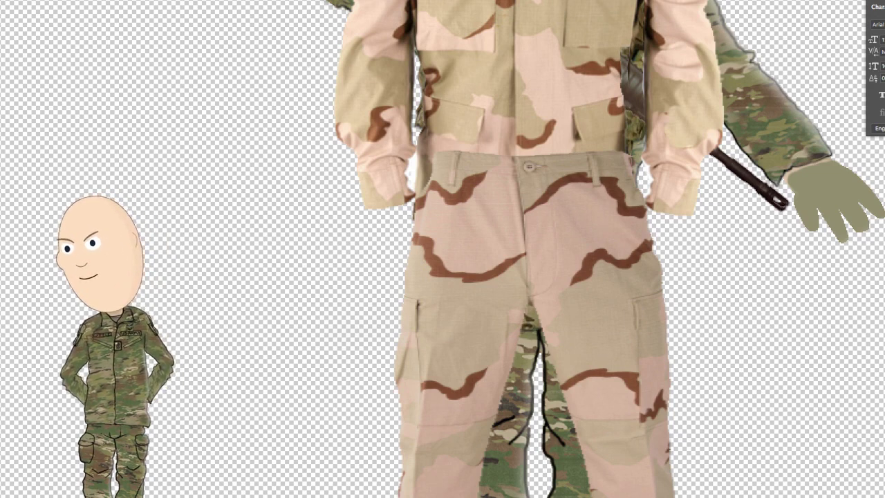
pyautogui.hotkey('ctrl', ']')
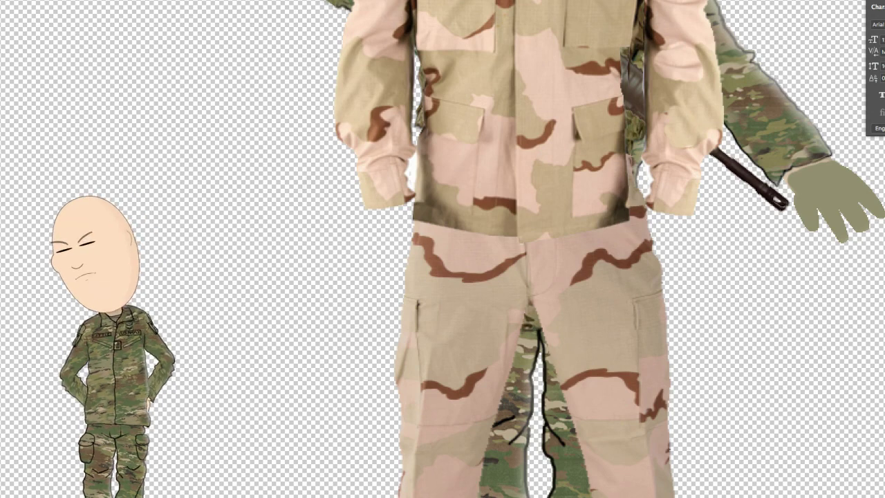
# Widen the jacket torso to about 4.15 in with a free transform and apply it
pyautogui.hotkey('ctrl', 't')
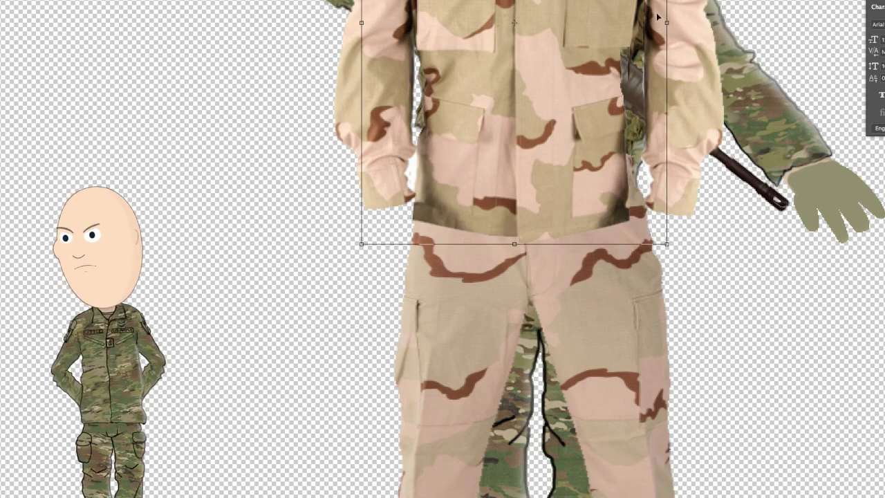
pyautogui.moveTo(668, 23); pyautogui.dragTo(689, 23)
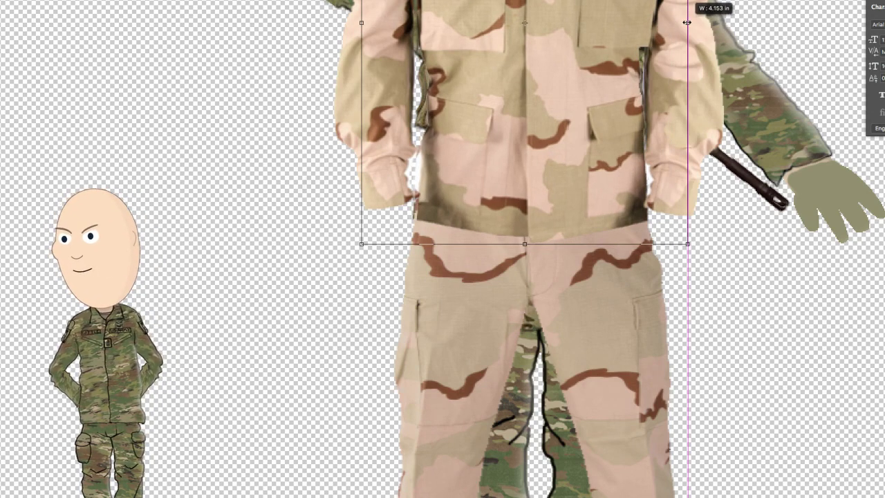
pyautogui.scroll(3, 608, 86)
pyautogui.scroll(4, 608, 90)
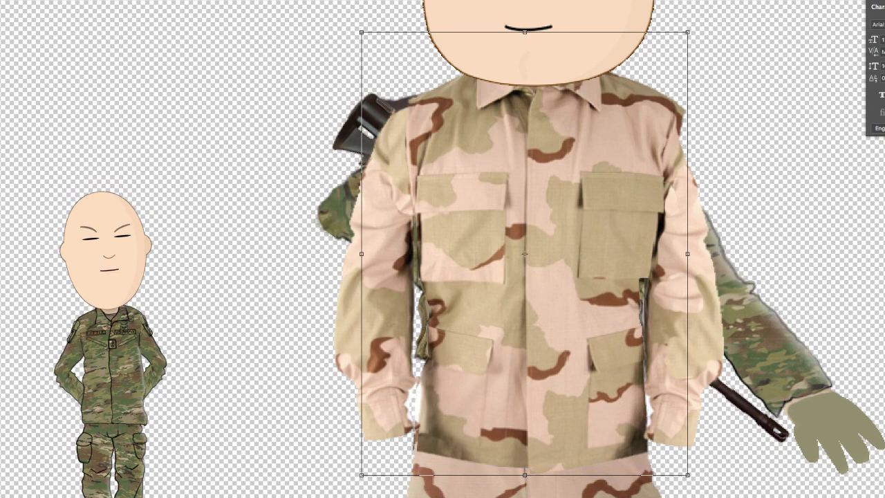
pyautogui.press('v')
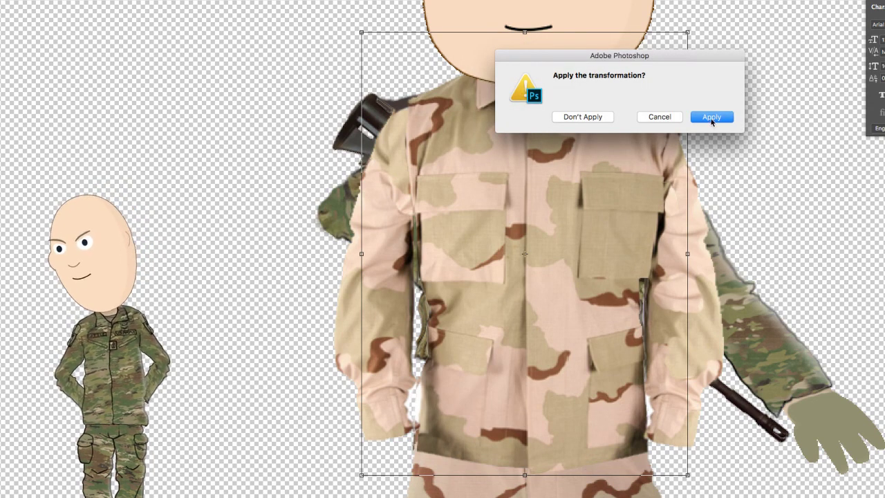
pyautogui.click(712, 116)
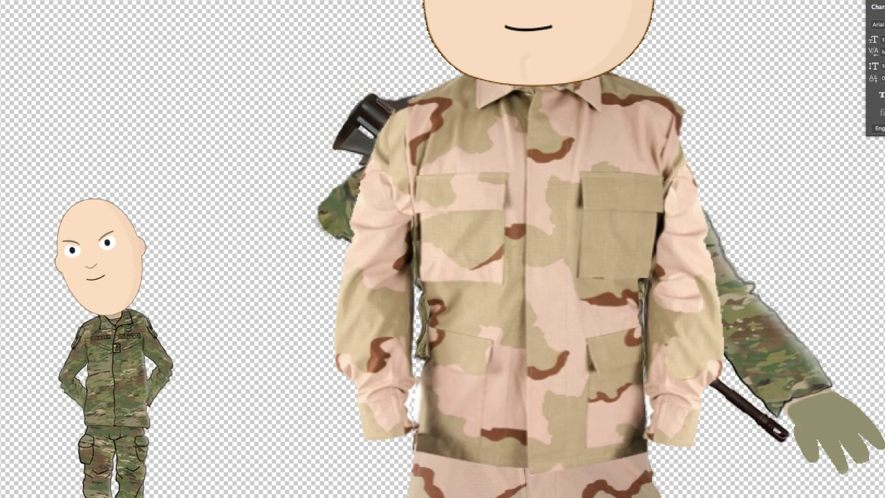
# Move both desert sleeves outward to fit the jacket's shoulders, and rotate the rifle-stock-side sleeve slightly away from the torso
pyautogui.moveTo(670, 333); pyautogui.dragTo(716, 325)
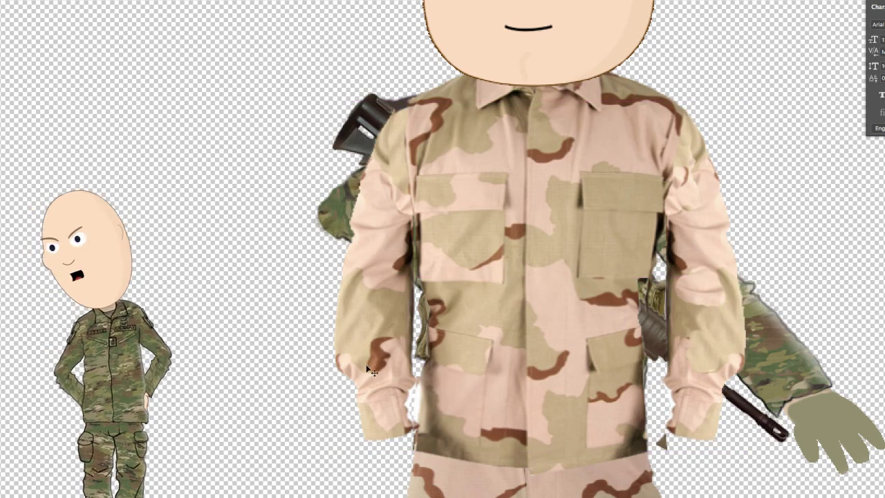
pyautogui.moveTo(379, 361)
pyautogui.mouseDown()
pyautogui.moveTo(372, 359)
pyautogui.moveTo(386, 356)
pyautogui.mouseUp()
pyautogui.hotkey('ctrl', 't')
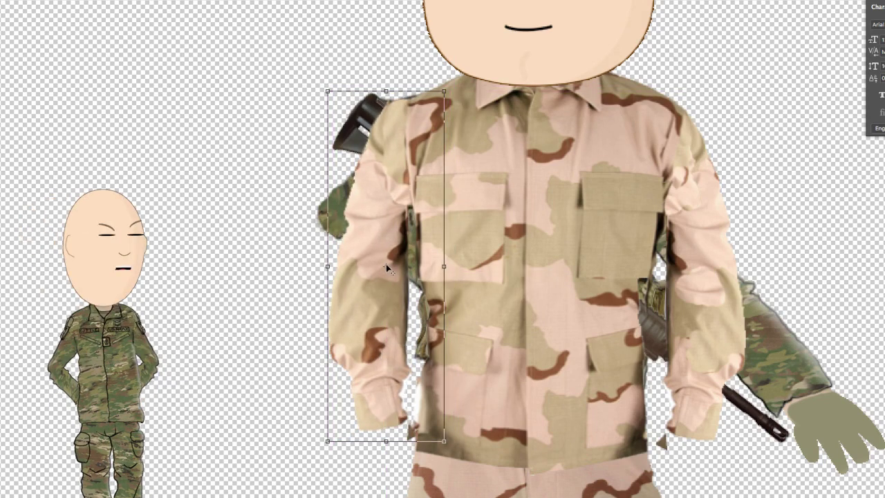
pyautogui.moveTo(462, 94); pyautogui.dragTo(485, 104)
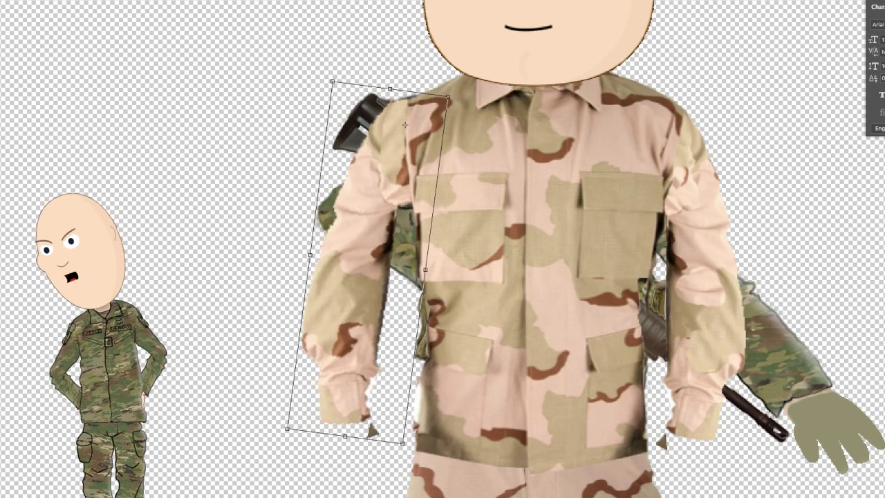
pyautogui.click(8, 49)
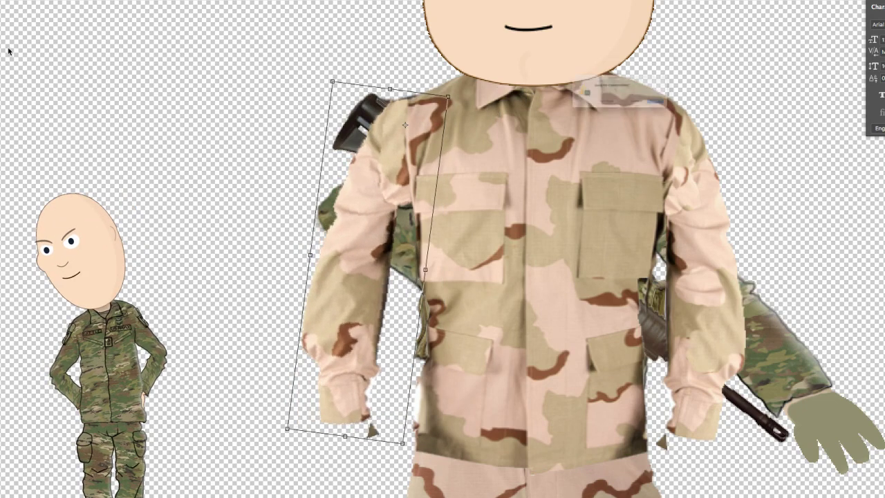
pyautogui.click(713, 118)
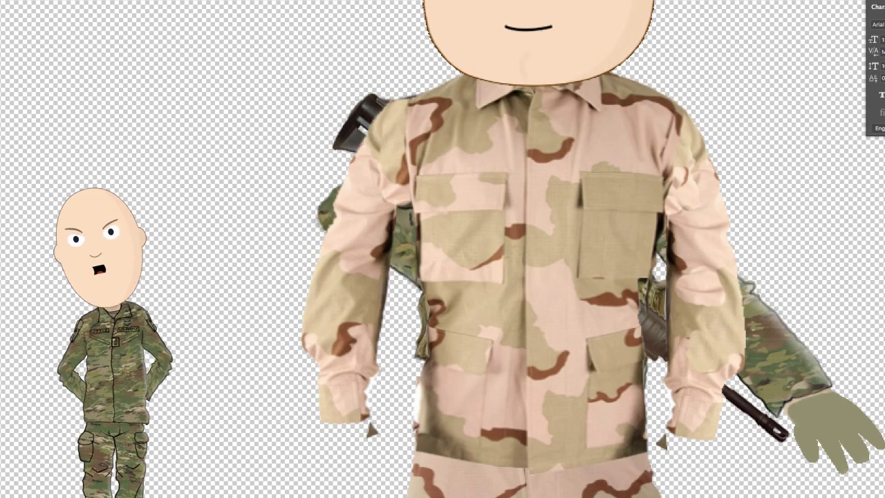
# Bring the tan tactical vest photo into the puppet document, scale it down to roughly half size, and apply the transformation
pyautogui.click(21, 0)
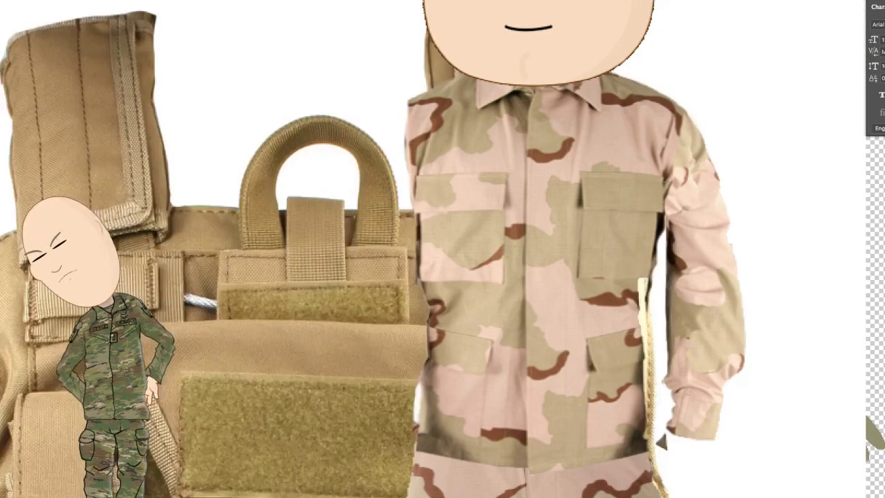
pyautogui.moveTo(237, 358); pyautogui.dragTo(412, 170)
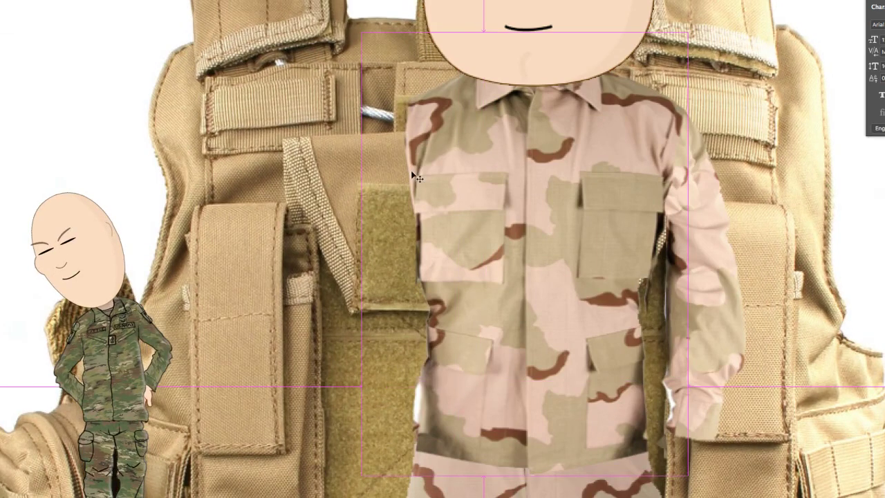
pyautogui.press('super+t')
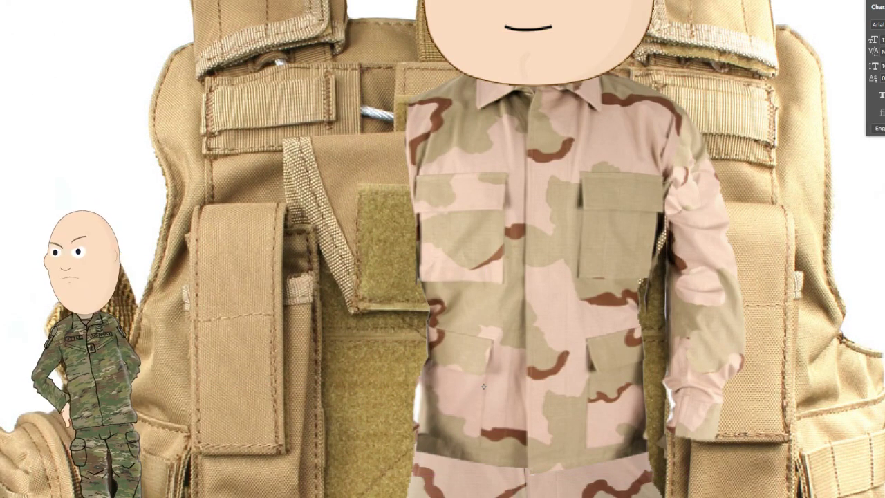
pyautogui.moveTo(154, 0); pyautogui.dragTo(271, 119)
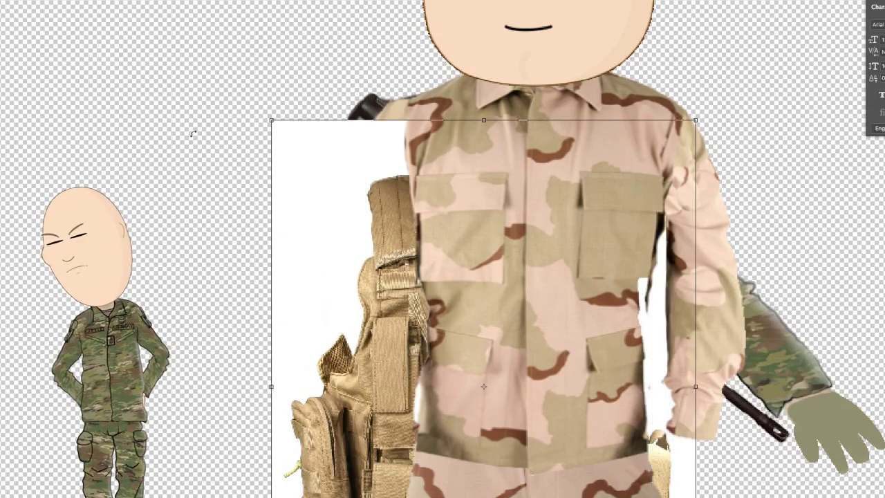
pyautogui.moveTo(293, 182); pyautogui.dragTo(165, 48)
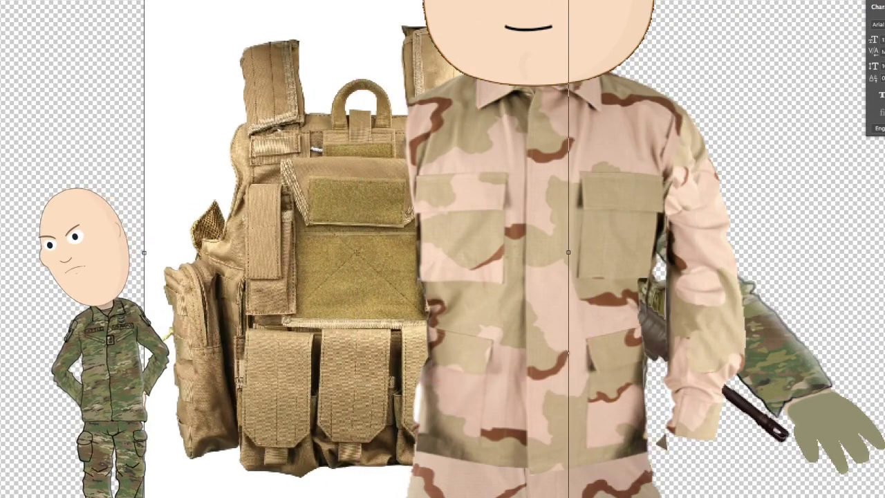
pyautogui.press('v')
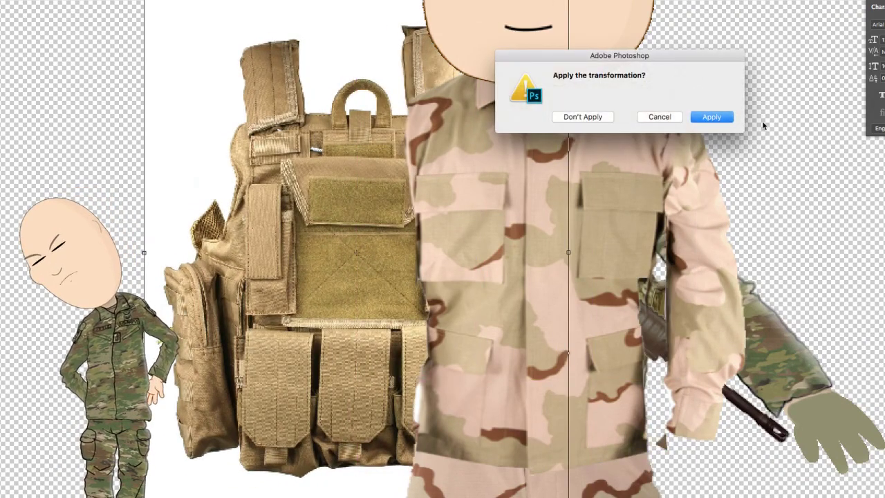
pyautogui.click(724, 114)
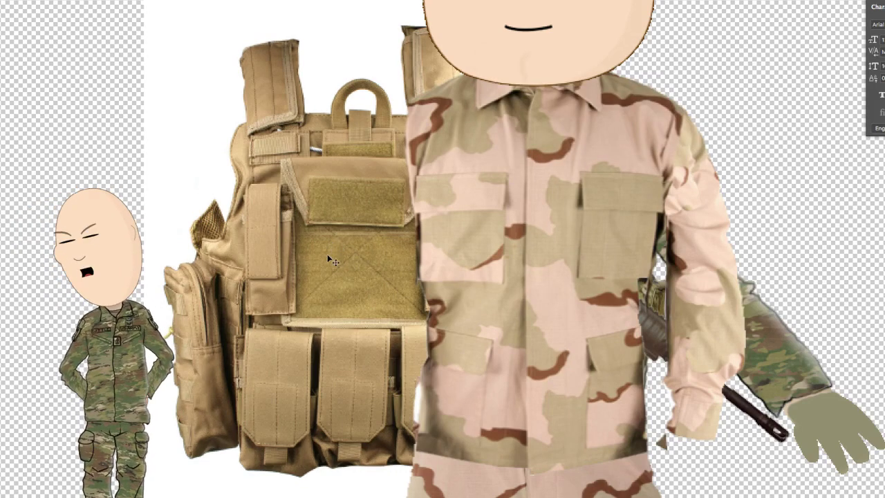
# Remove the white background around the vest photo and erase the rounded carry-handle loop above its chest
pyautogui.moveTo(324, 246); pyautogui.dragTo(222, 227)
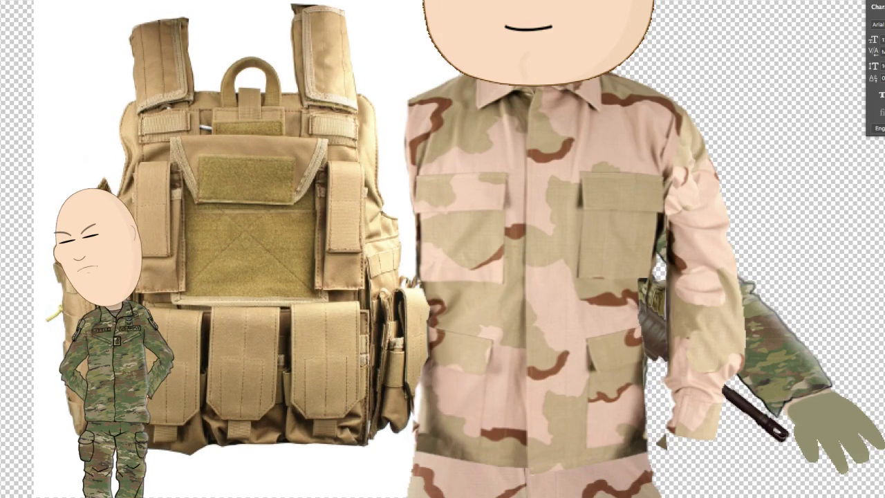
pyautogui.click(231, 16)
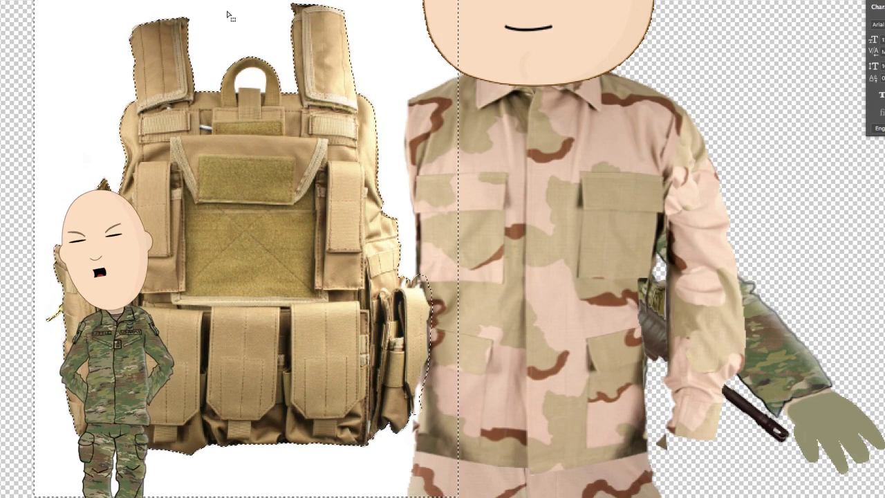
pyautogui.press('Delete')
pyautogui.hotkey('ctrl', 'd')
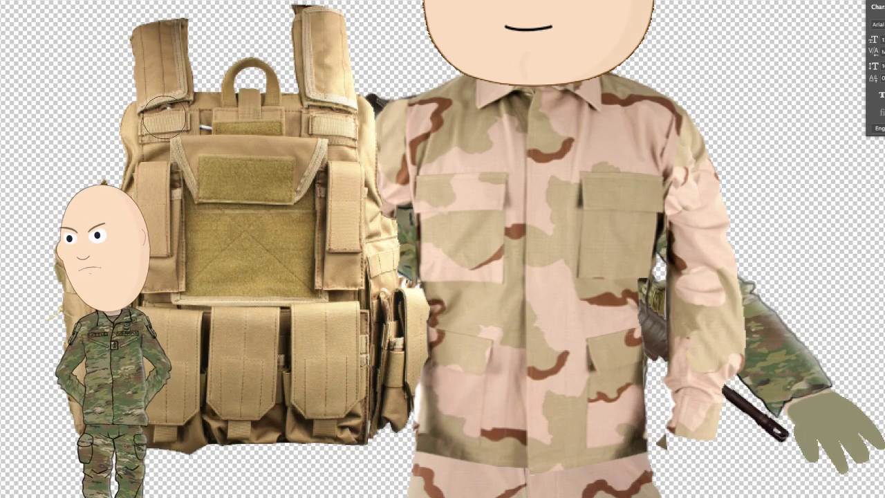
pyautogui.moveTo(237, 50)
pyautogui.mouseDown()
pyautogui.moveTo(231, 66)
pyautogui.moveTo(267, 66)
pyautogui.mouseUp()
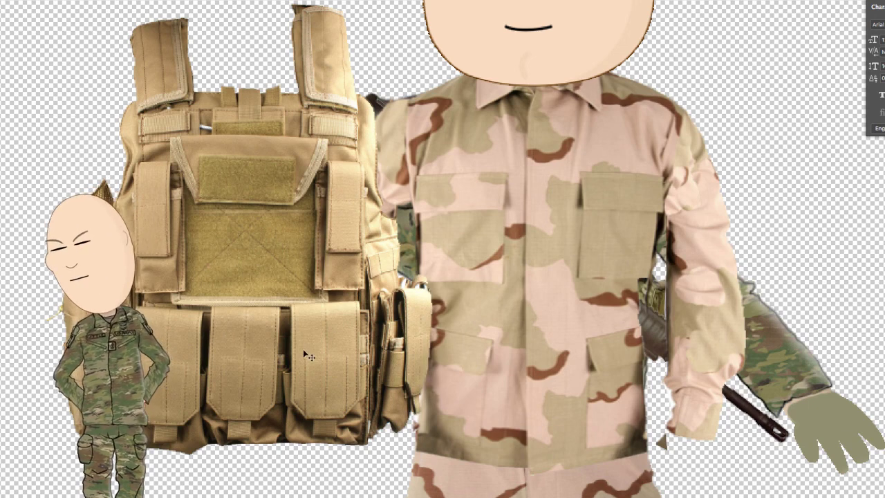
# Place the vest over the desert jacket torso, scale it to span from the collar to the waist, and apply the transformation
pyautogui.moveTo(273, 354); pyautogui.dragTo(551, 366)
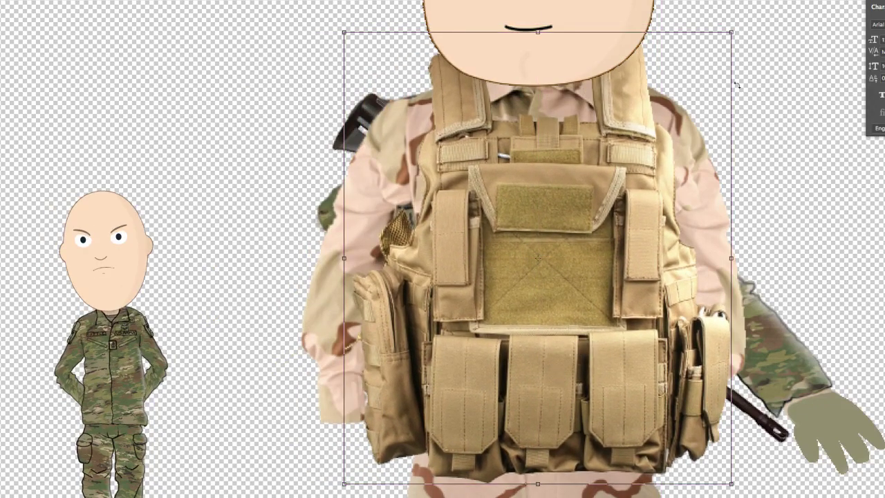
pyautogui.moveTo(737, 31); pyautogui.dragTo(718, 59)
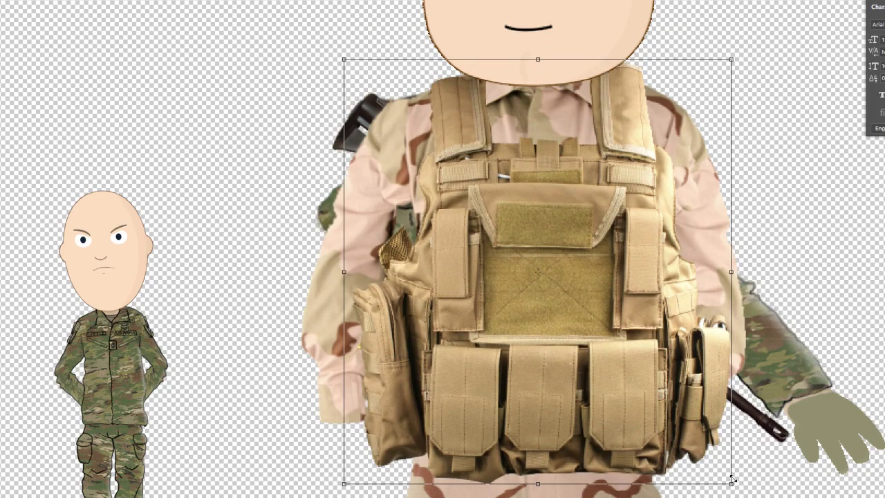
pyautogui.moveTo(732, 479); pyautogui.dragTo(654, 399)
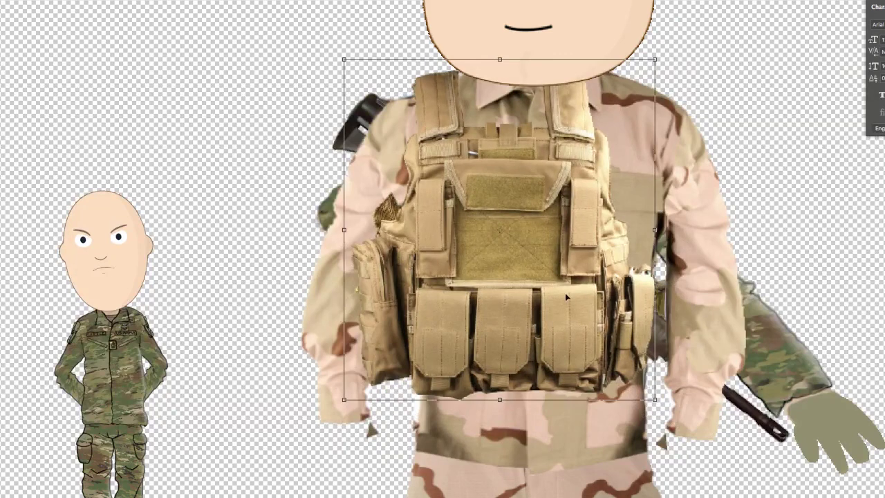
pyautogui.moveTo(566, 297); pyautogui.dragTo(574, 341)
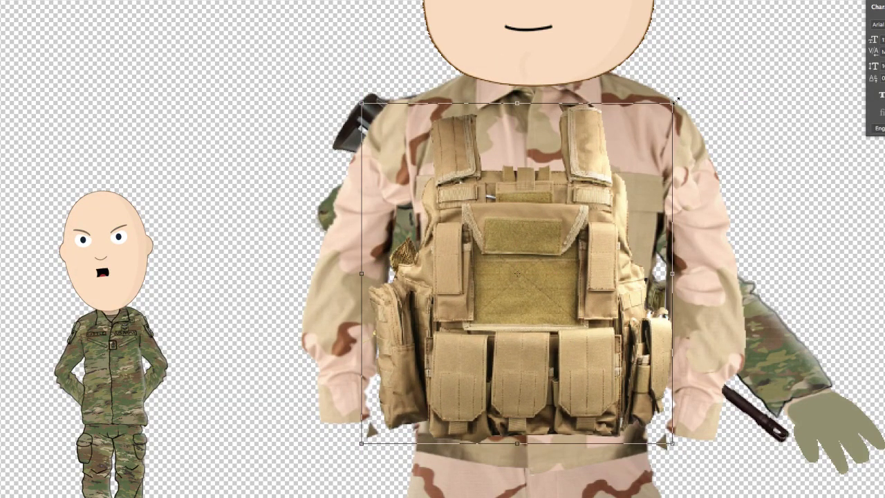
pyautogui.moveTo(676, 100); pyautogui.dragTo(705, 80)
pyautogui.moveTo(531, 74); pyautogui.dragTo(531, 60)
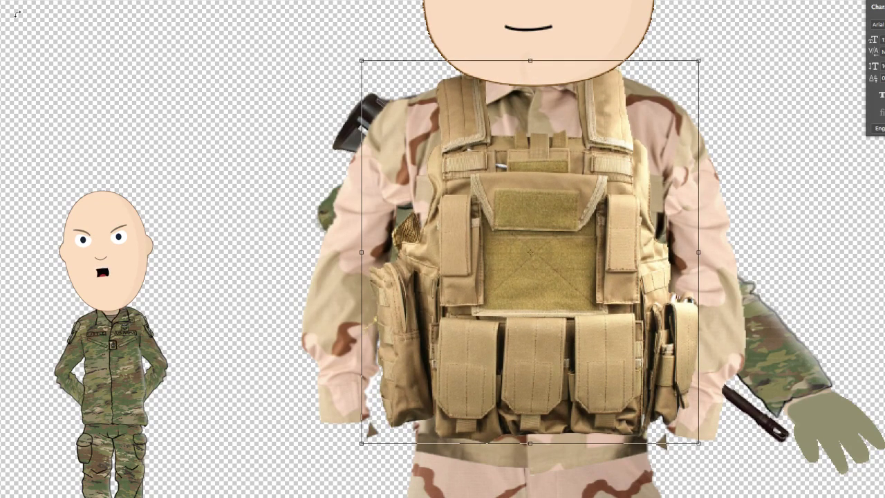
pyautogui.press('v')
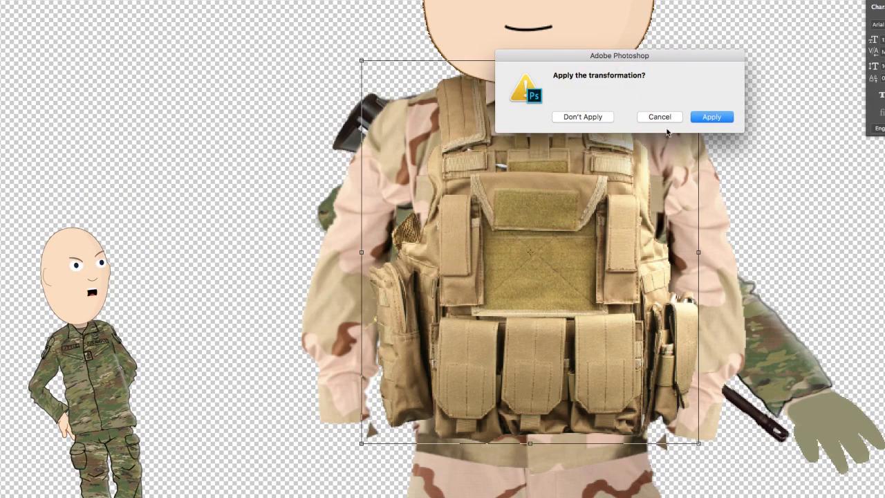
pyautogui.click(711, 117)
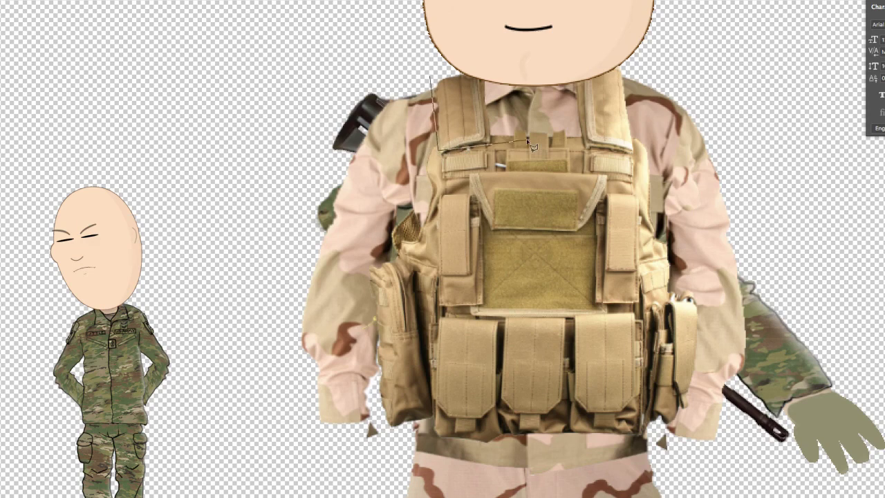
# Outline the vest's shoulder strap on the rifle-stock side, distort its upper end outward toward the shoulder, apply it, and deselect
pyautogui.click(491, 144)
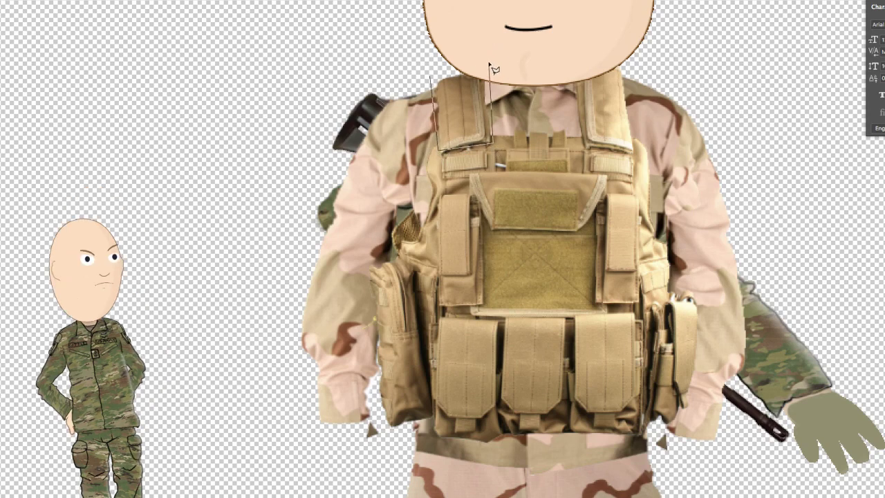
pyautogui.click(489, 64)
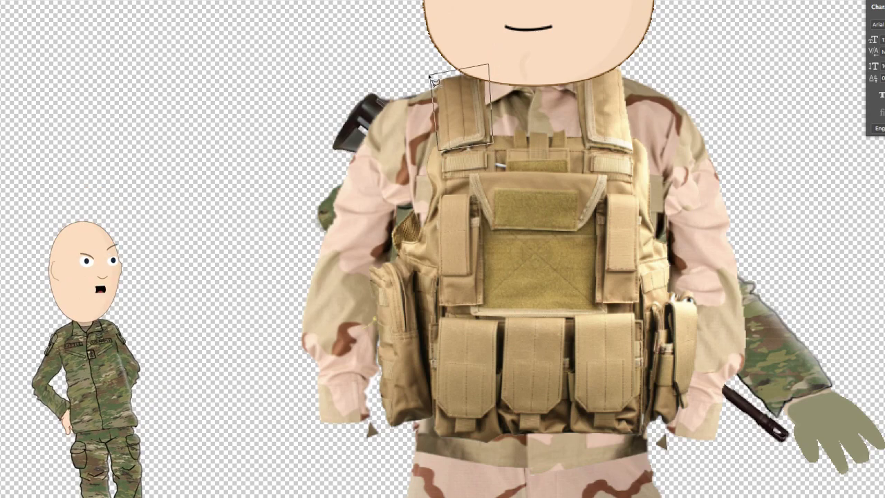
pyautogui.press('super+t')
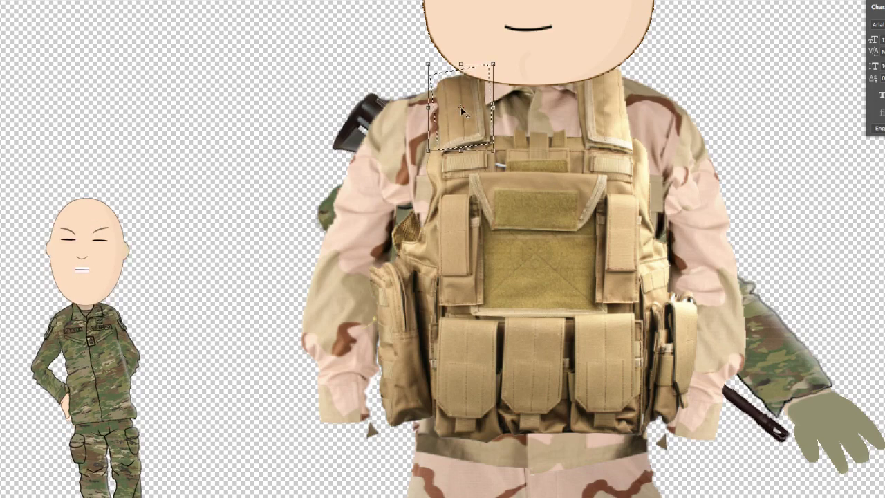
pyautogui.moveTo(462, 107); pyautogui.dragTo(464, 141)
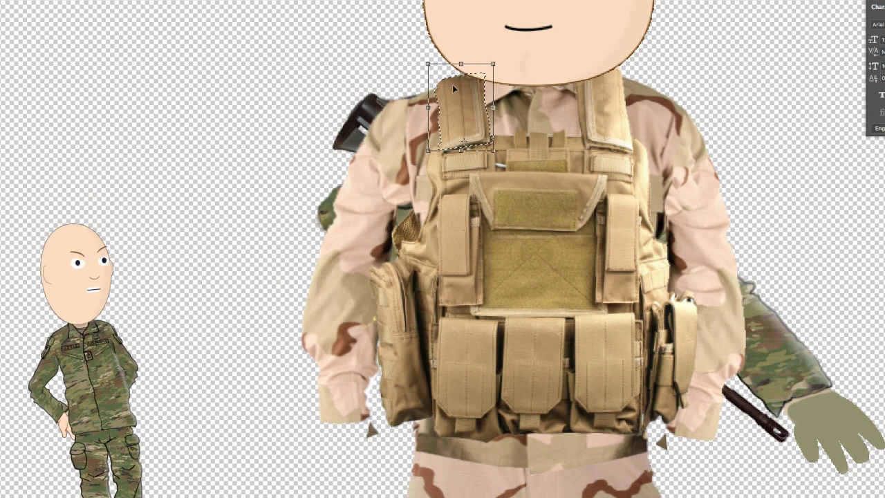
pyautogui.rightClick(455, 90)
pyautogui.click(479, 137)
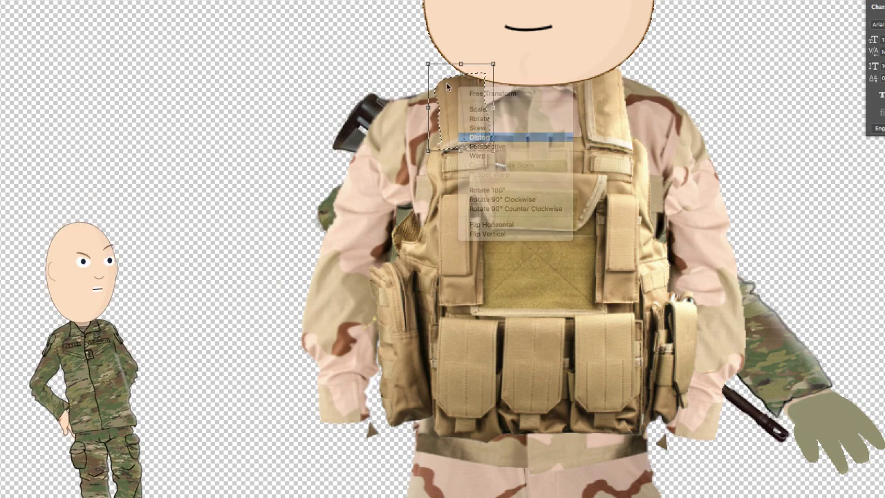
pyautogui.moveTo(462, 64); pyautogui.dragTo(440, 67)
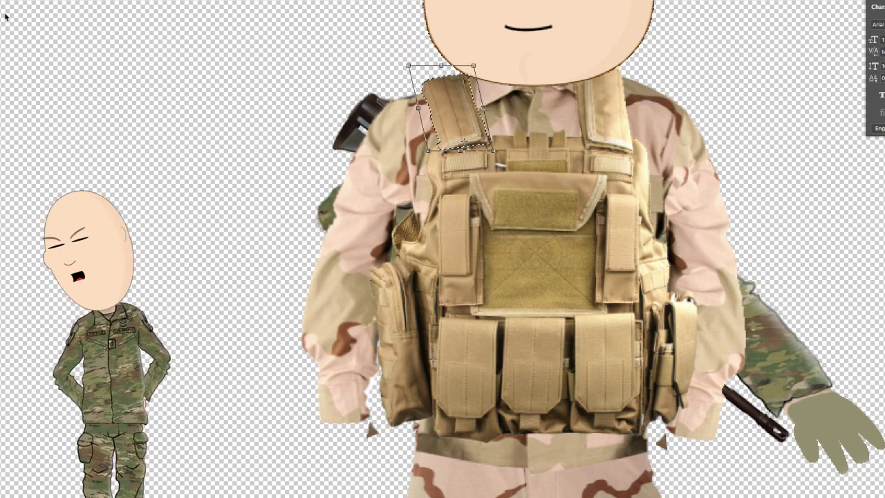
pyautogui.press('v')
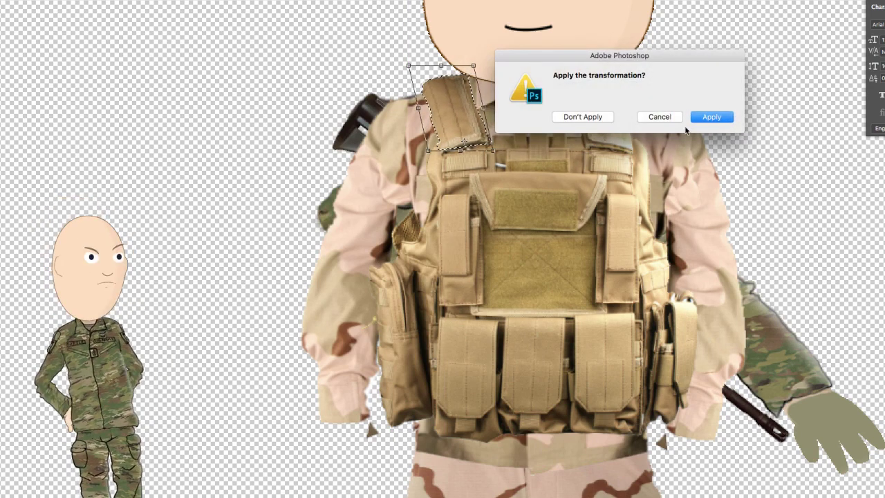
pyautogui.click(713, 121)
pyautogui.press('super')
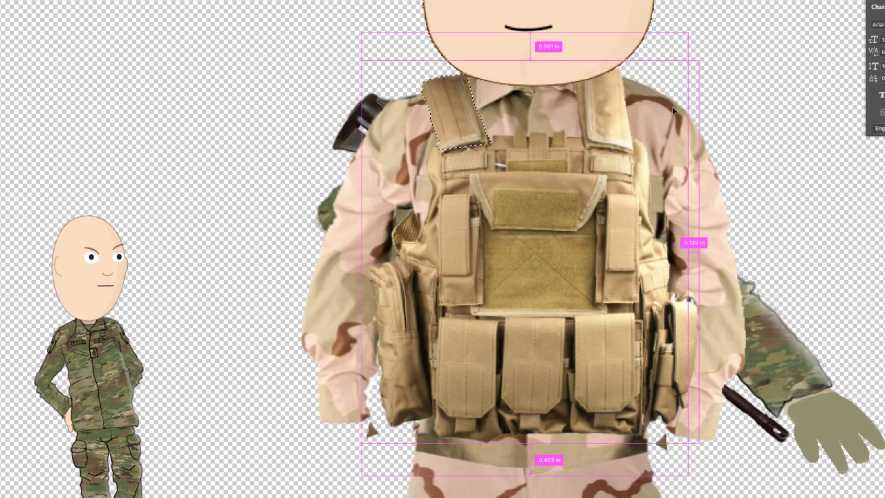
pyautogui.hotkey('ctrl', 'd')
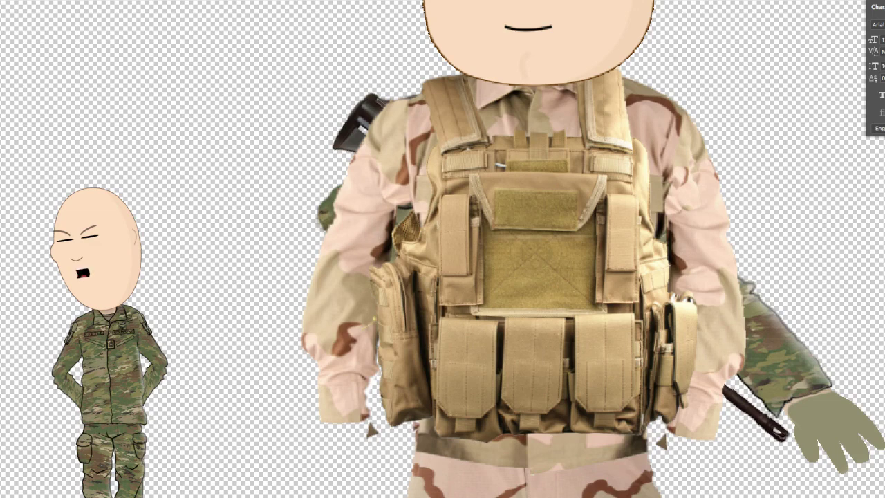
# Outline the vest's other shoulder strap, distort its upper end outward to mirror the first strap, and apply the transformation
pyautogui.click(570, 51)
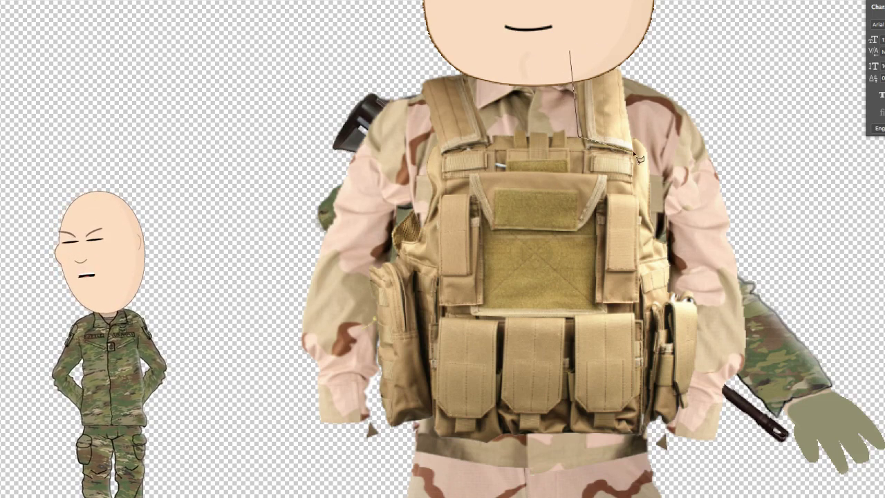
pyautogui.click(579, 137)
pyautogui.click(635, 147)
pyautogui.click(631, 36)
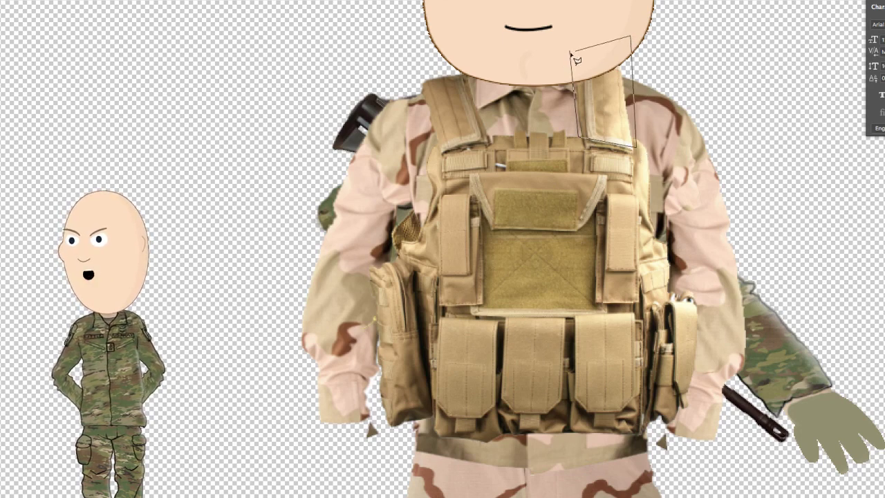
pyautogui.click(571, 52)
pyautogui.hotkey('ctrl', 'Return')
pyautogui.hotkey('ctrl', 't')
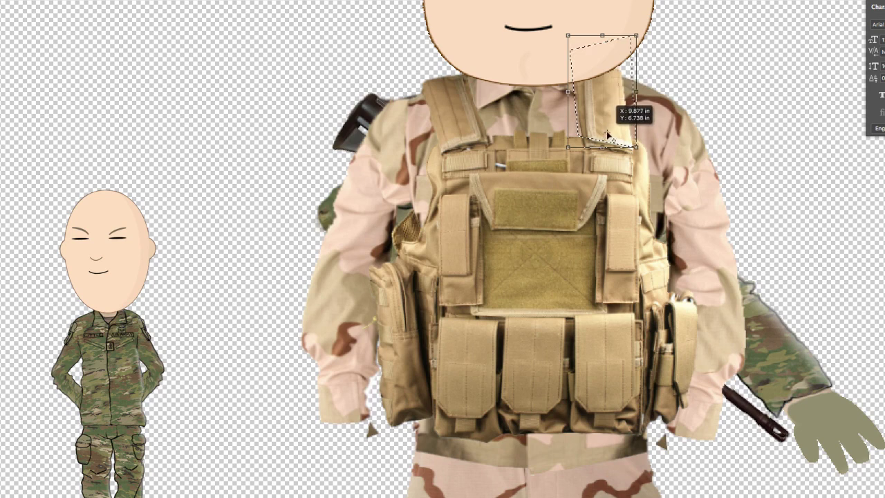
pyautogui.rightClick(600, 92)
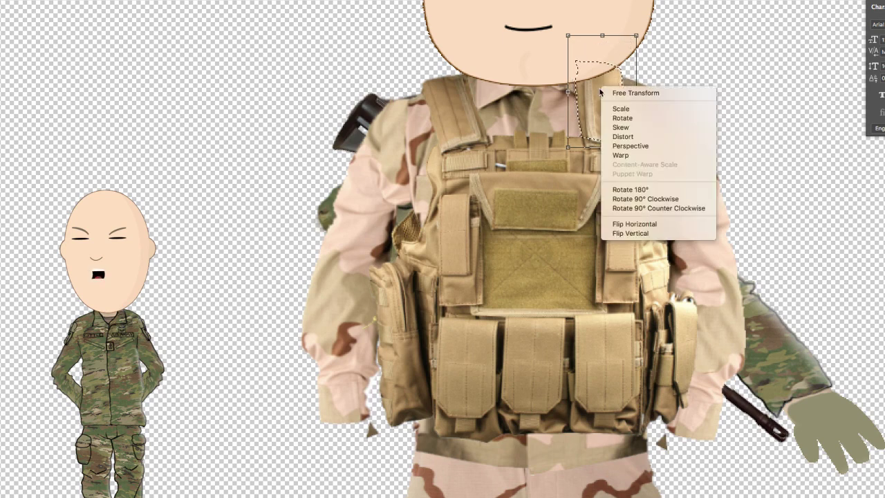
pyautogui.click(622, 137)
pyautogui.moveTo(603, 37); pyautogui.dragTo(637, 43)
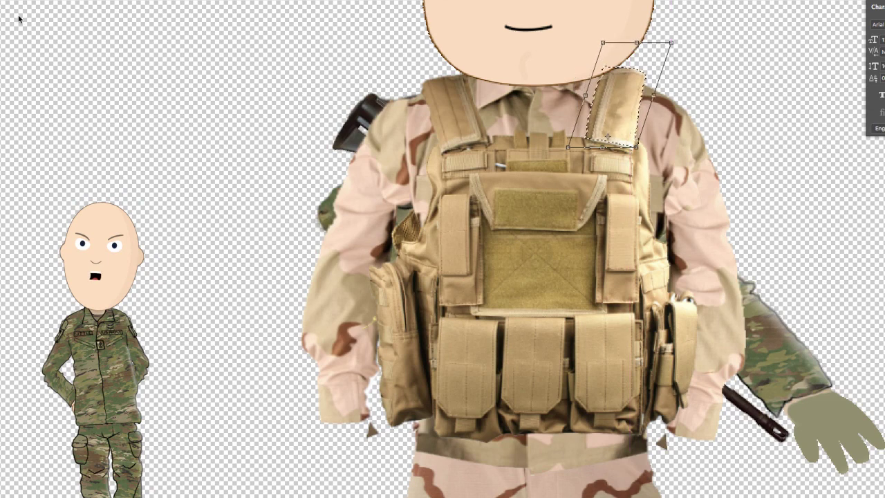
pyautogui.press('v')
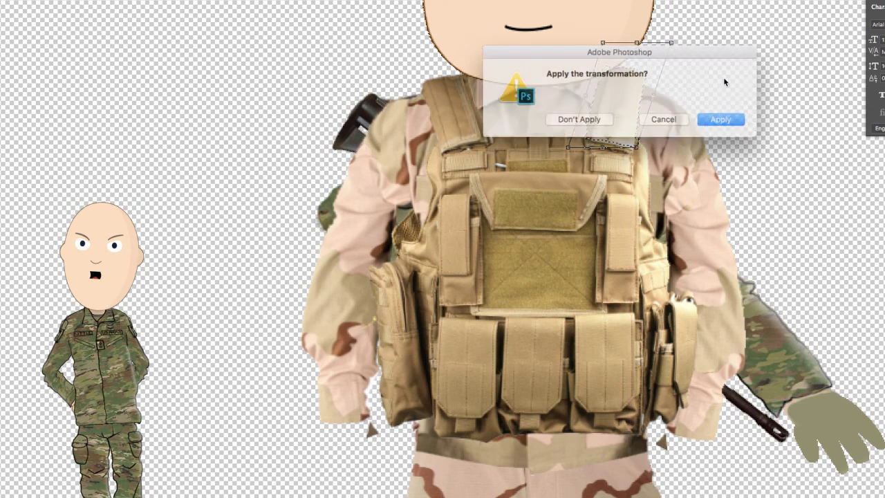
pyautogui.click(713, 120)
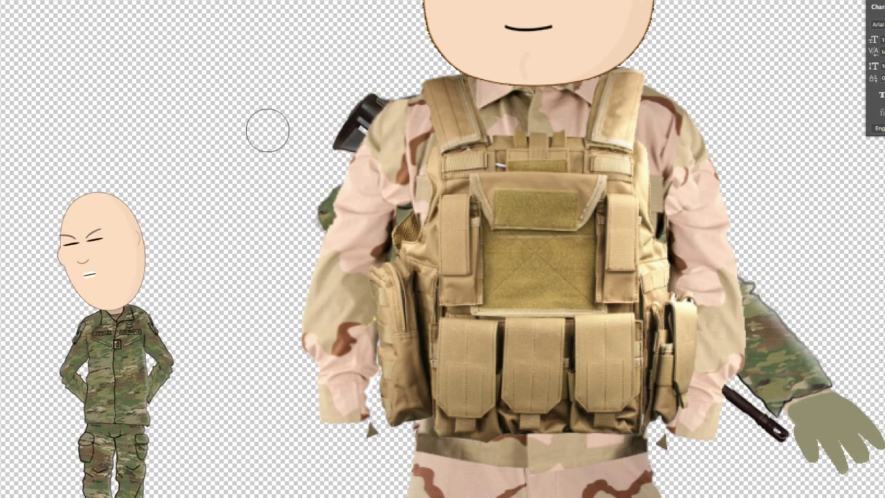
# Erase the leftover rifle stock beside the shoulder and the old green camouflage forearm, gloved hand and rifle barrel on the opposite side
pyautogui.moveTo(306, 213); pyautogui.dragTo(348, 162)
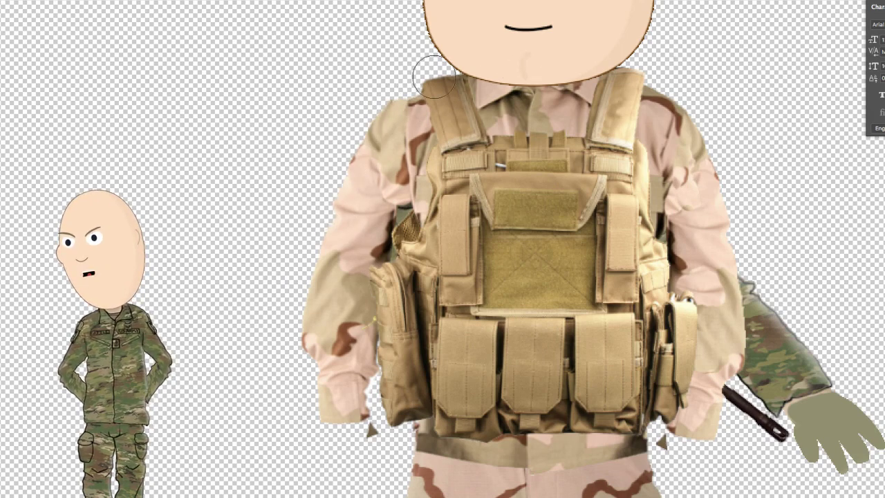
pyautogui.moveTo(744, 283)
pyautogui.mouseDown()
pyautogui.moveTo(864, 457)
pyautogui.moveTo(809, 415)
pyautogui.moveTo(752, 410)
pyautogui.moveTo(767, 330)
pyautogui.moveTo(782, 350)
pyautogui.mouseUp()
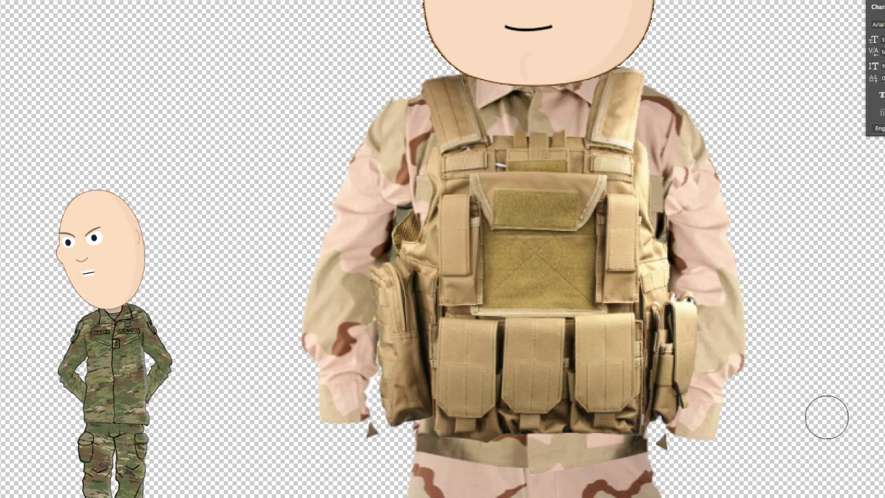
pyautogui.scroll(3, 826, 418)
pyautogui.scroll(-12, 830, 412)
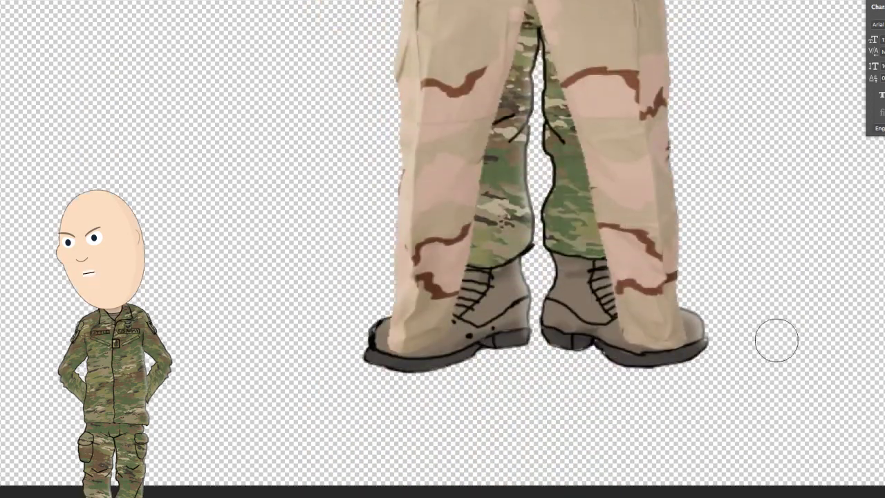
pyautogui.scroll(5, 395, 192)
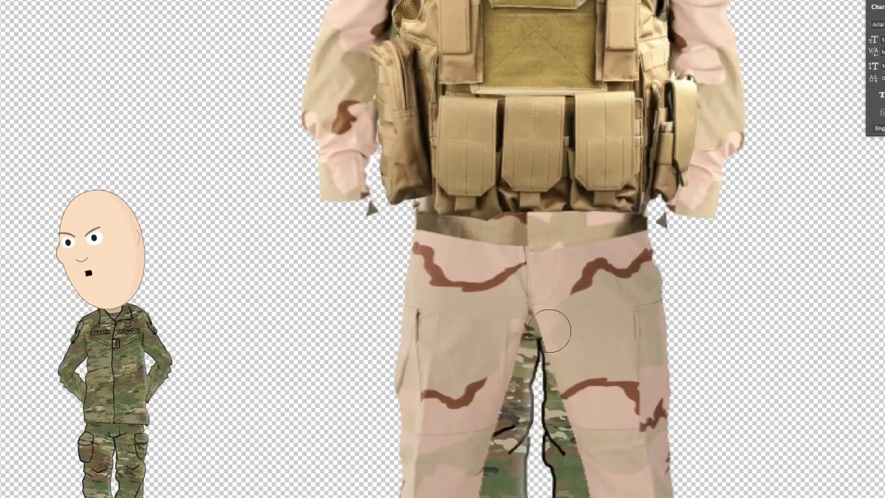
pyautogui.scroll(4, 485, 321)
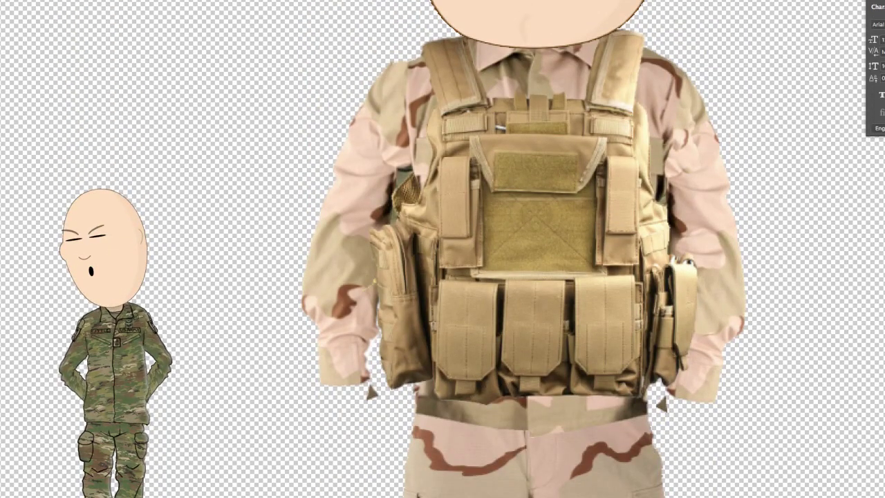
# Open the image of flag and EOD patches and bring it into the puppet document
pyautogui.rightClick(375, 295)
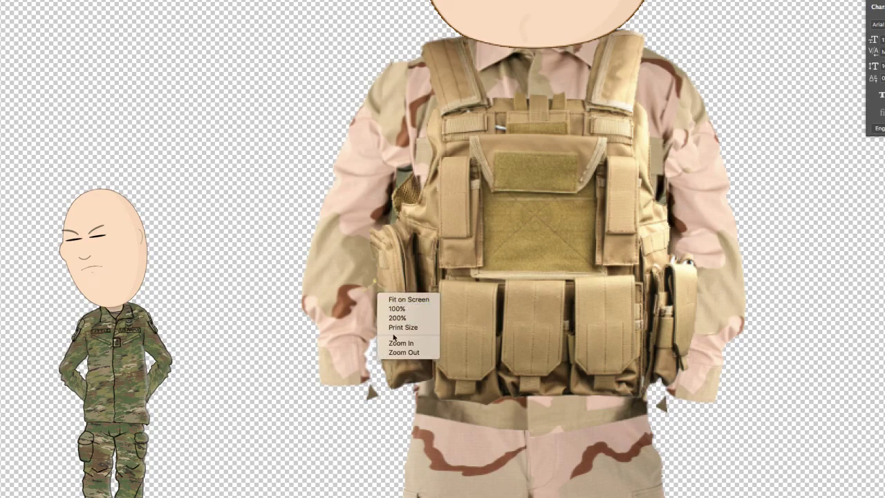
pyautogui.click(415, 302)
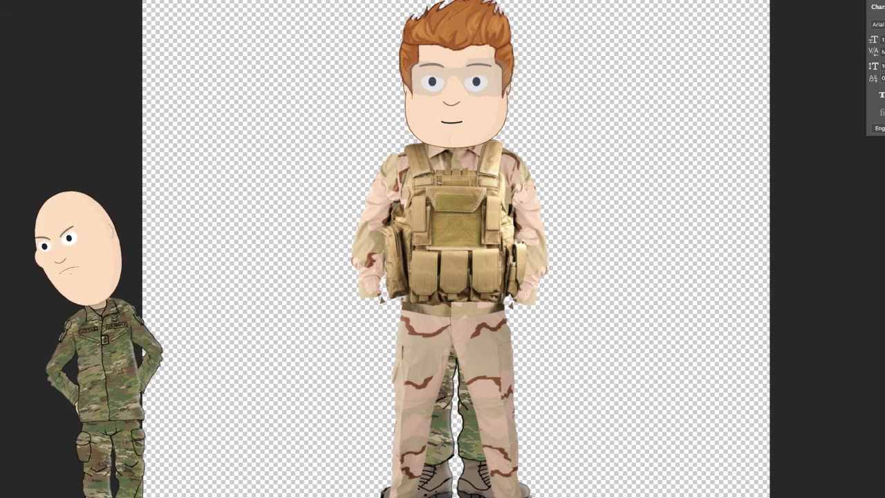
pyautogui.press('super+o')
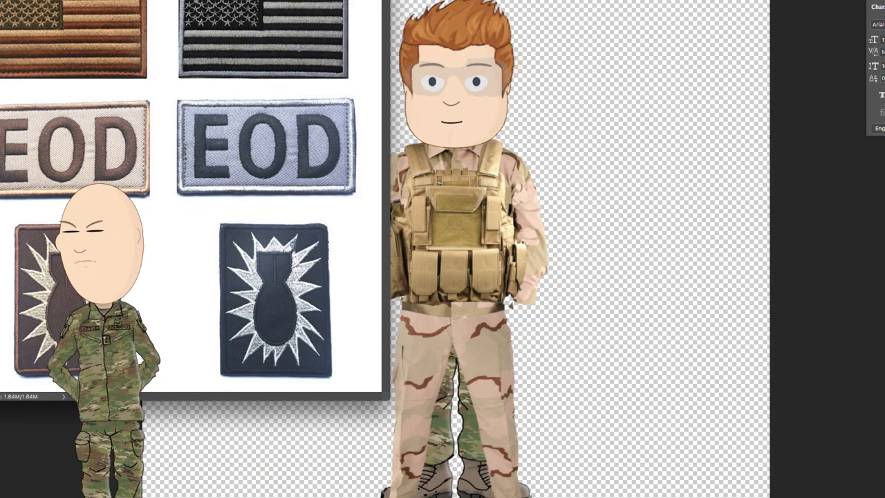
pyautogui.moveTo(114, 71); pyautogui.dragTo(605, 87)
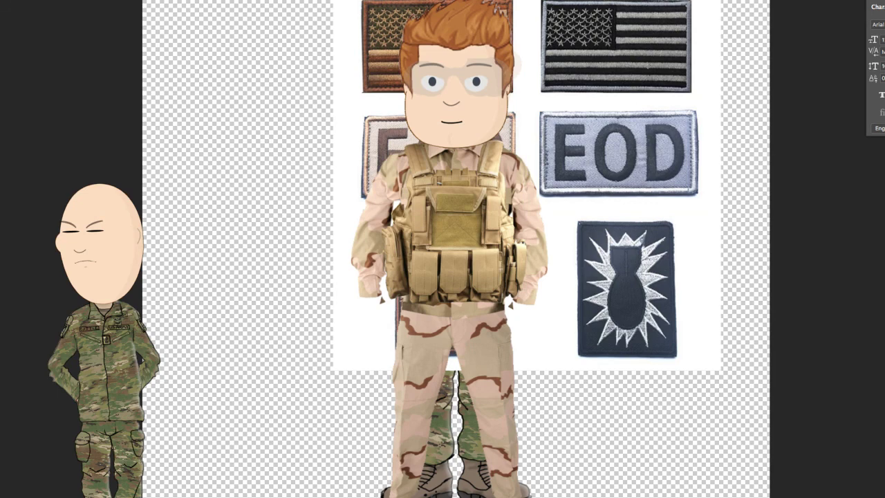
# Delete the column of grey and black patches and the bomb patch below the tan EOD patch, then deselect
pyautogui.moveTo(537, 2); pyautogui.dragTo(769, 427)
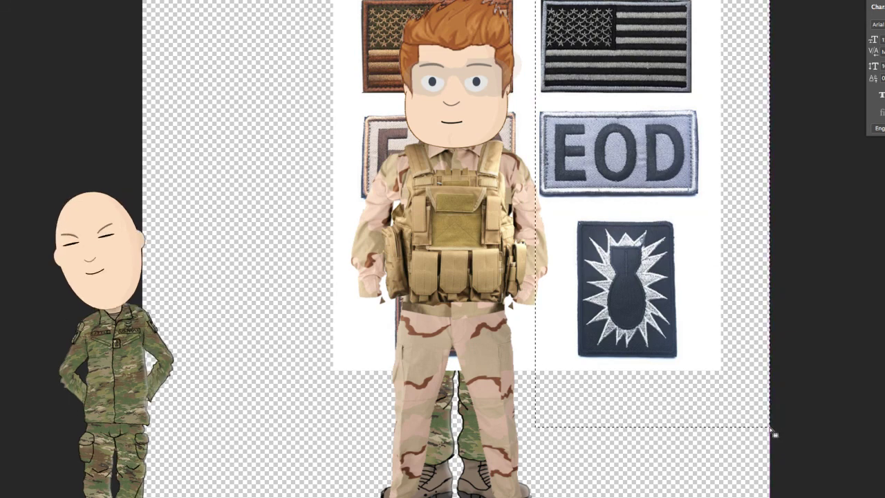
pyautogui.press('Delete')
pyautogui.hotkey('ctrl', 'd')
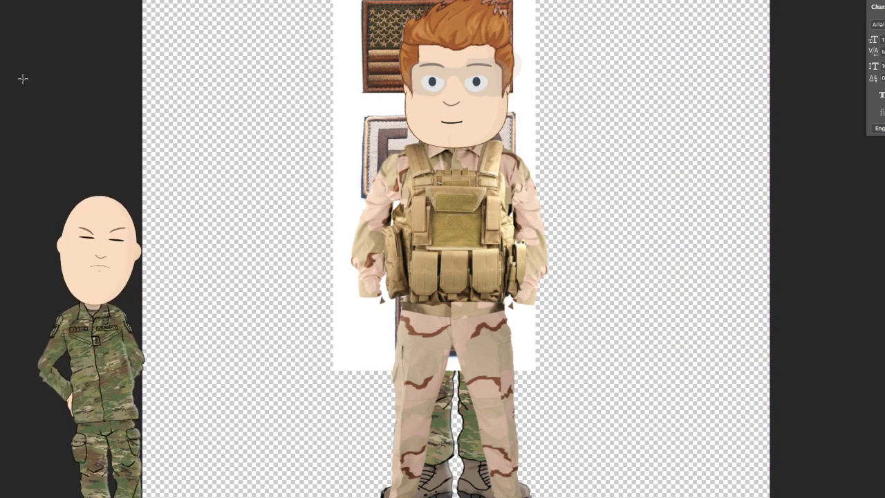
pyautogui.moveTo(307, 206); pyautogui.dragTo(602, 441)
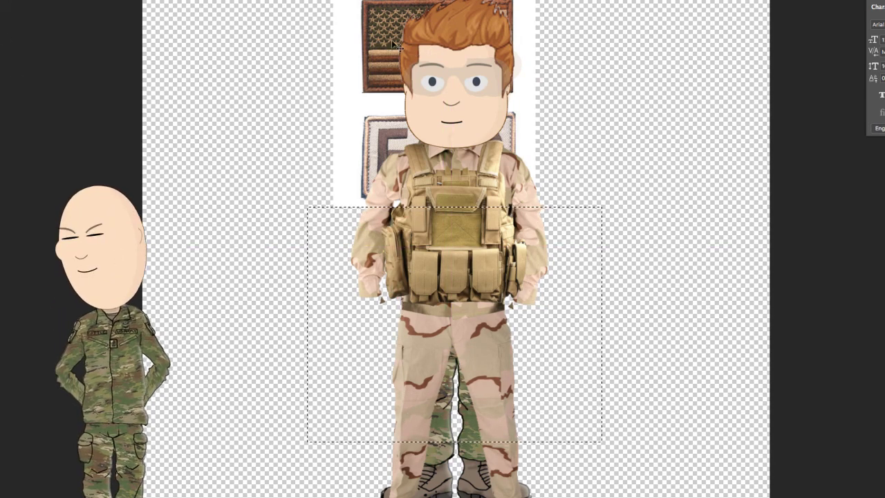
pyautogui.hotkey('ctrl', 'd')
# Move the brown flag and tan EOD patches beside the puppet's legs and remove their white background
pyautogui.moveTo(370, 28); pyautogui.dragTo(204, 353)
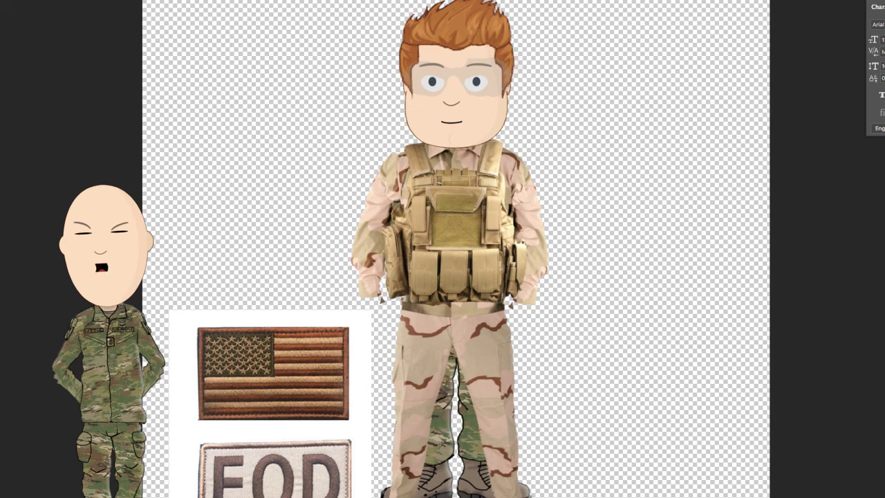
pyautogui.click(183, 450)
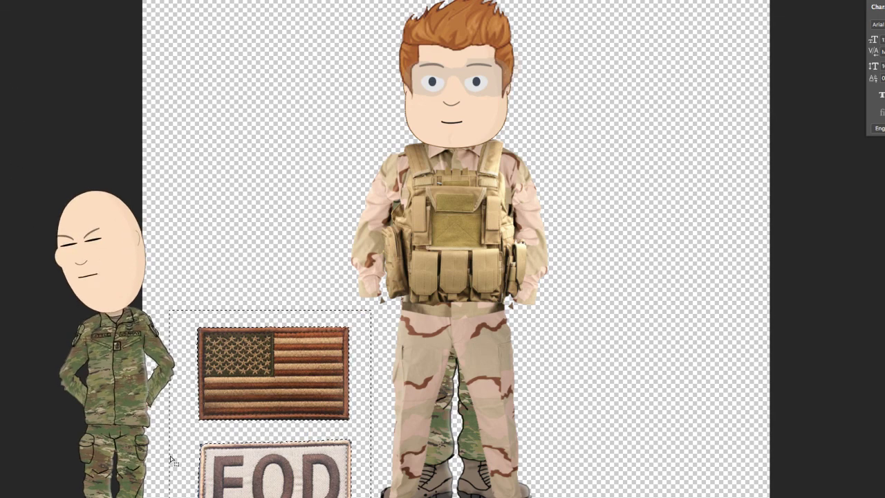
pyautogui.hotkey('ctrl', 'd')
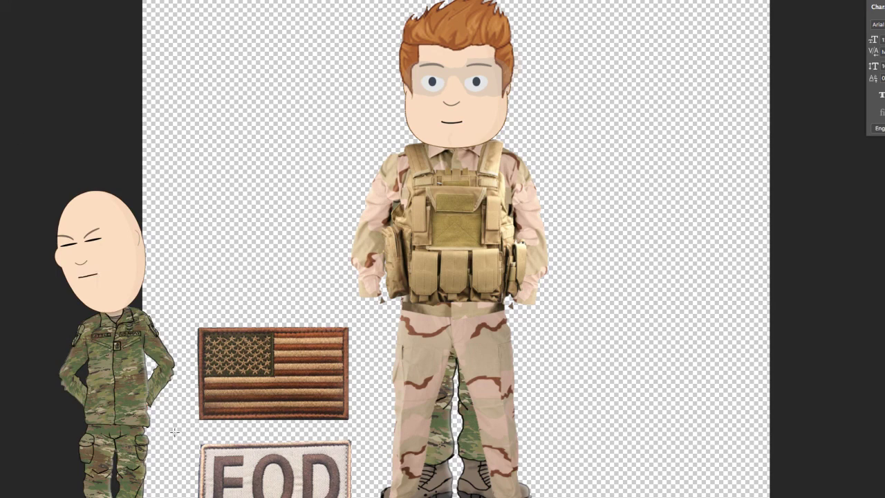
# Separate the EOD patch from the flag by moving it to the empty area beside the puppet's head, then deselect
pyautogui.moveTo(174, 433); pyautogui.dragTo(388, 495)
pyautogui.moveTo(279, 494); pyautogui.dragTo(641, 162)
pyautogui.moveTo(639, 162); pyautogui.dragTo(639, 162)
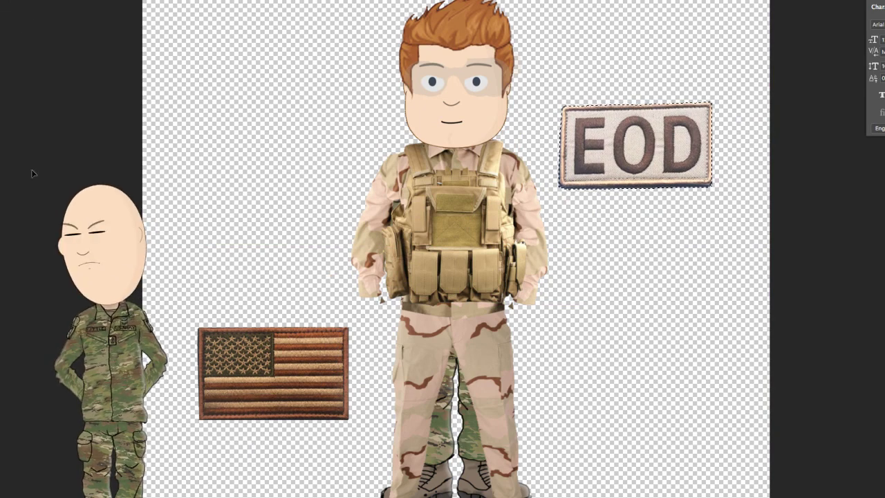
pyautogui.press('super+d')
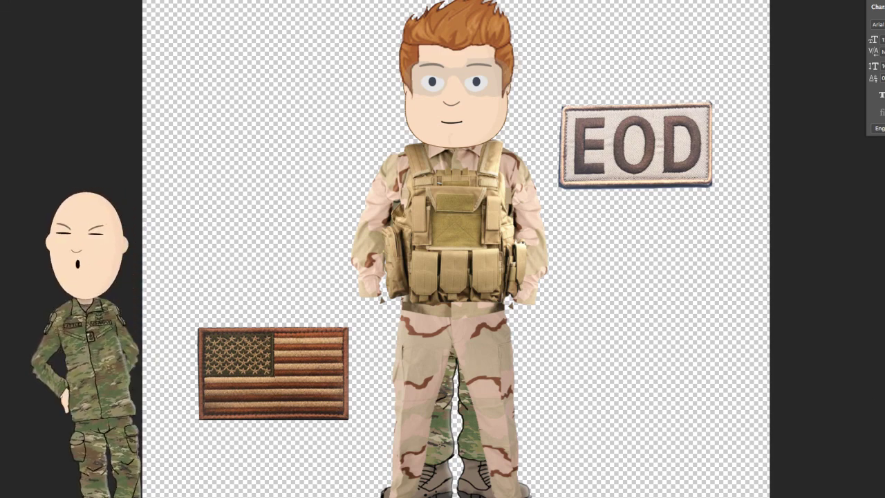
# Scale the EOD patch down, apply the transformation, centre it on the vest's upper chest flap, and deselect
pyautogui.moveTo(543, 92); pyautogui.dragTo(724, 213)
pyautogui.hotkey('ctrl', 't')
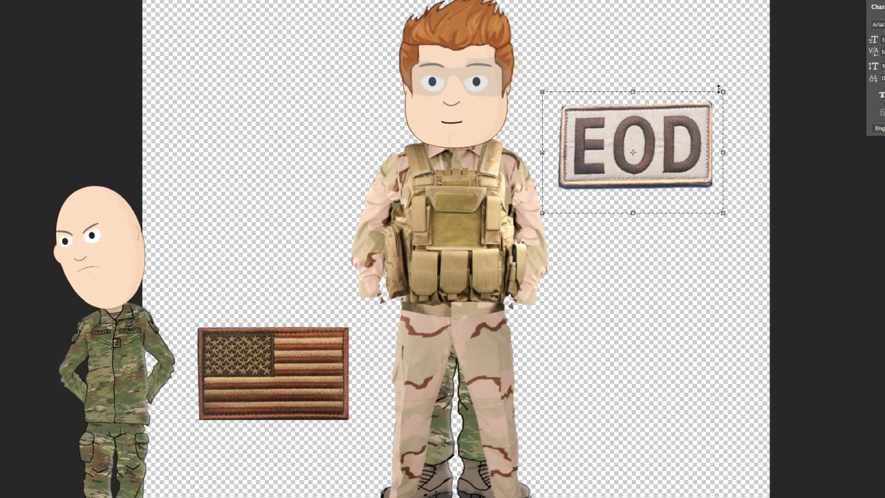
pyautogui.moveTo(724, 90); pyautogui.dragTo(464, 199)
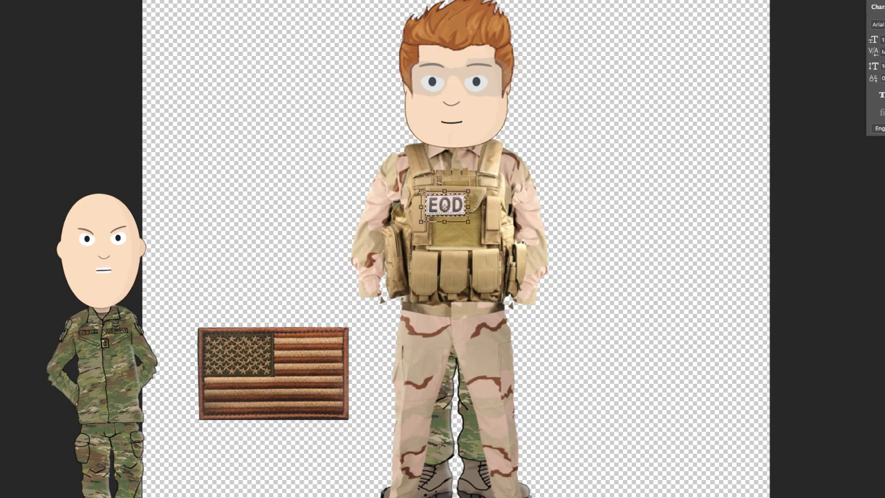
pyautogui.press('v')
pyautogui.click(721, 120)
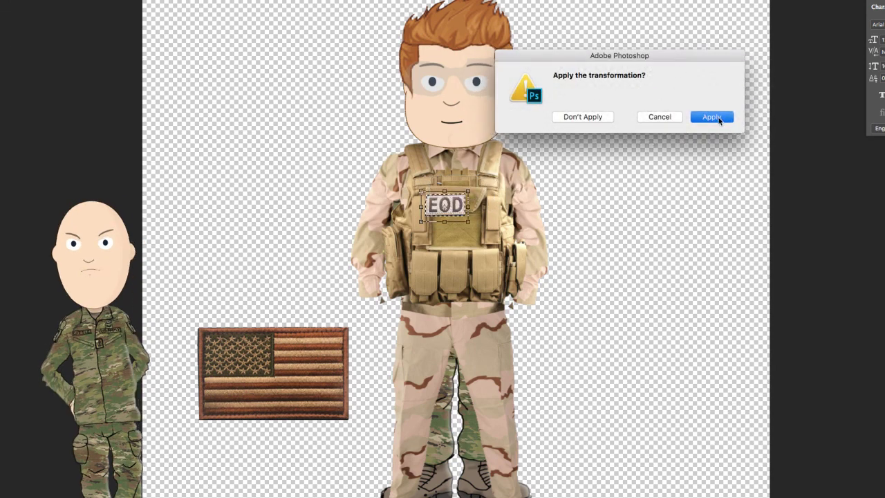
pyautogui.moveTo(446, 205); pyautogui.dragTo(457, 201)
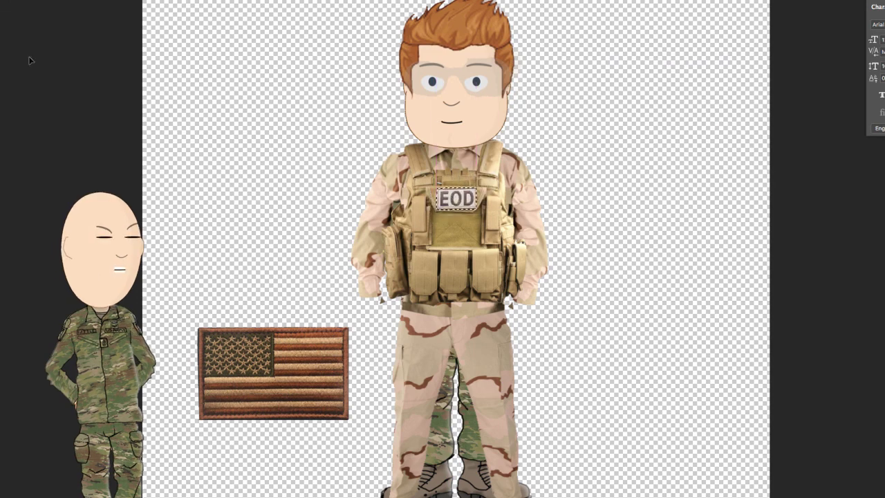
pyautogui.hotkey('ctrl', 'd')
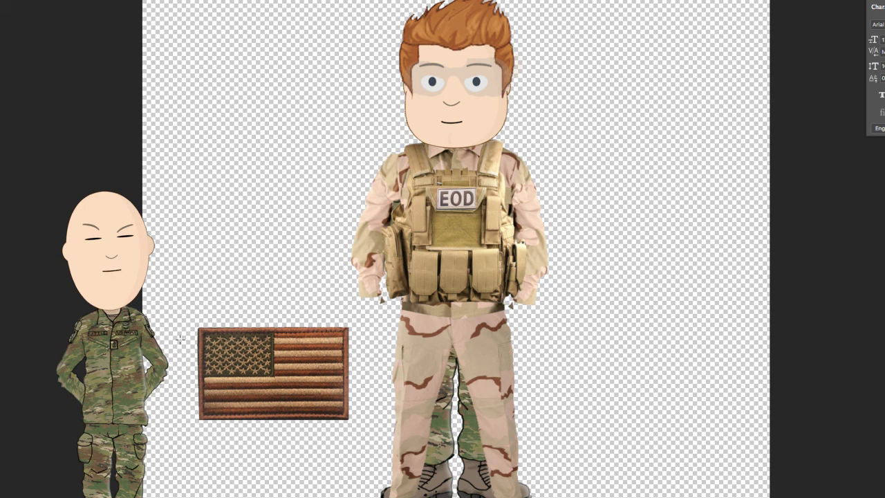
# Shrink the flag patch to fit the vest's central panel below the EOD patch and apply the transformation
pyautogui.moveTo(185, 321); pyautogui.dragTo(373, 437)
pyautogui.hotkey('ctrl', 't')
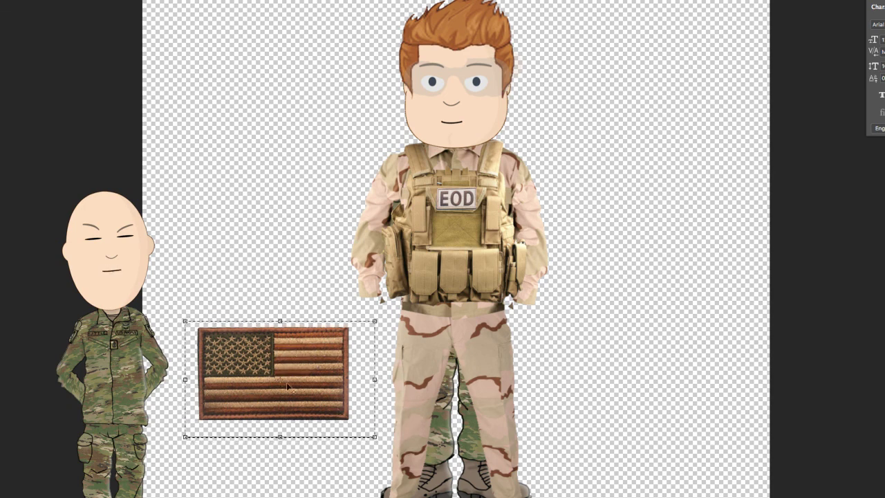
pyautogui.moveTo(304, 394); pyautogui.dragTo(532, 294)
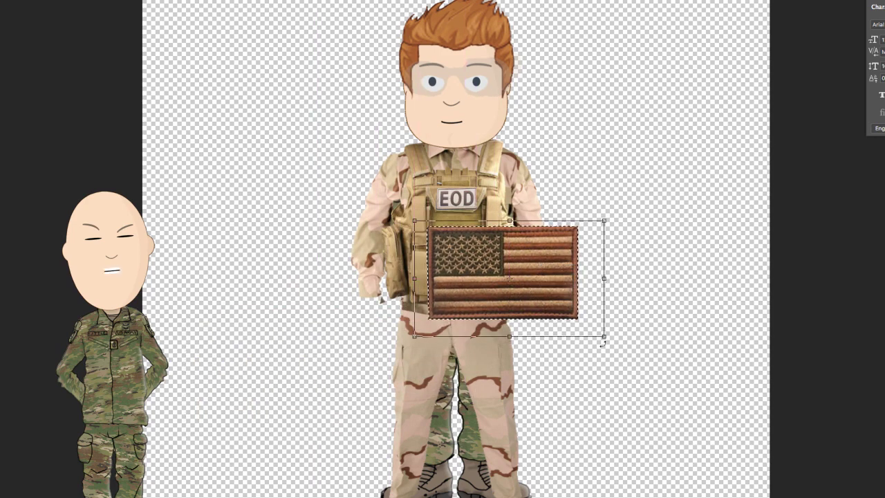
pyautogui.moveTo(604, 336); pyautogui.dragTo(471, 237)
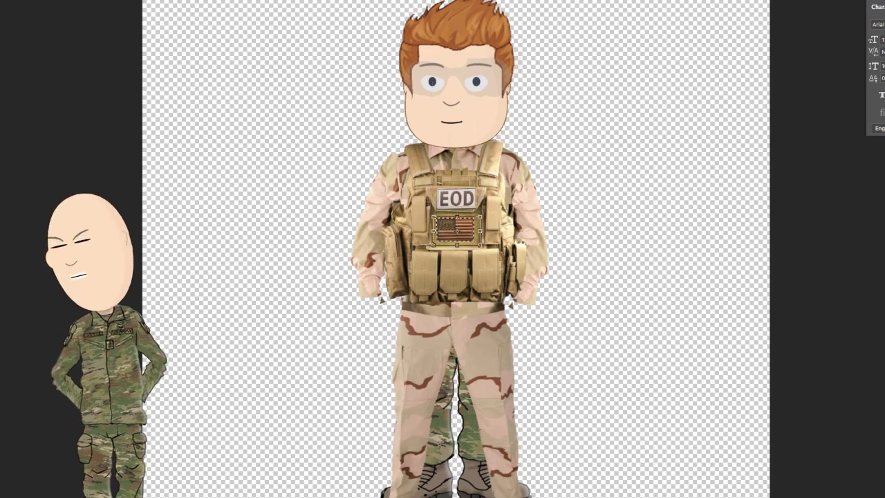
pyautogui.press('v')
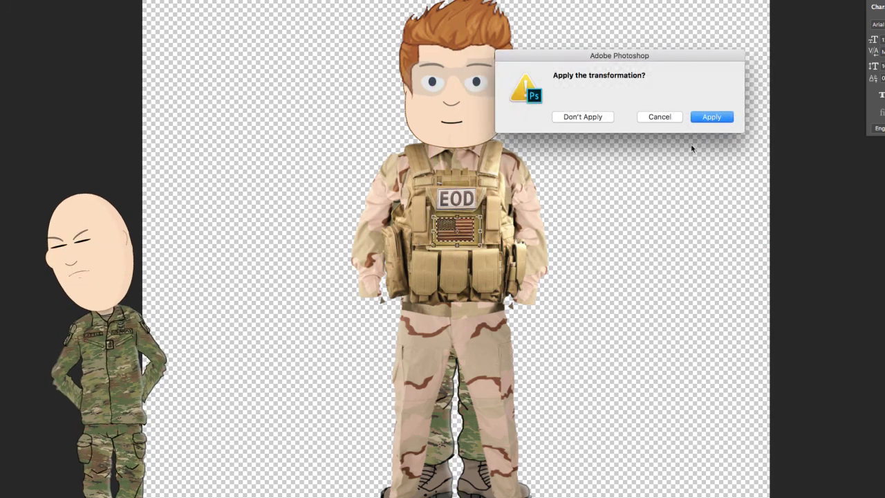
pyautogui.click(716, 117)
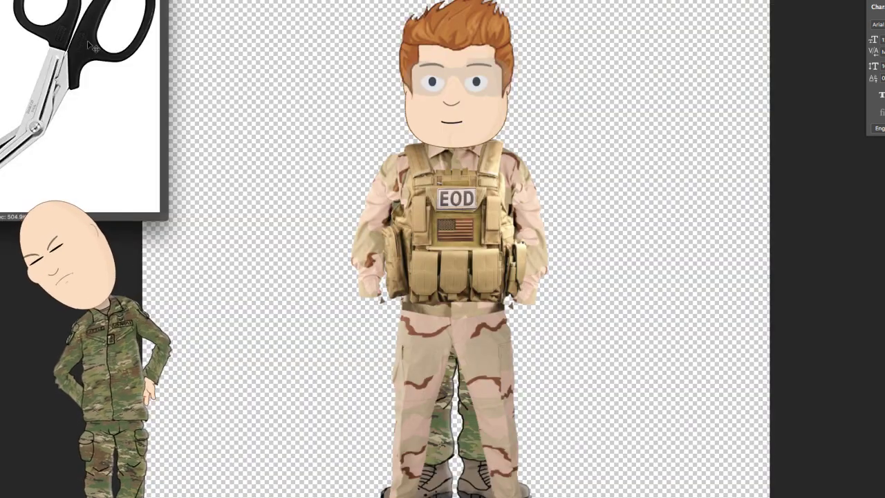
# Bring the trauma shears photo into the puppet document and remove its white background, including inside both handle loops
pyautogui.moveTo(89, 46); pyautogui.dragTo(320, 242)
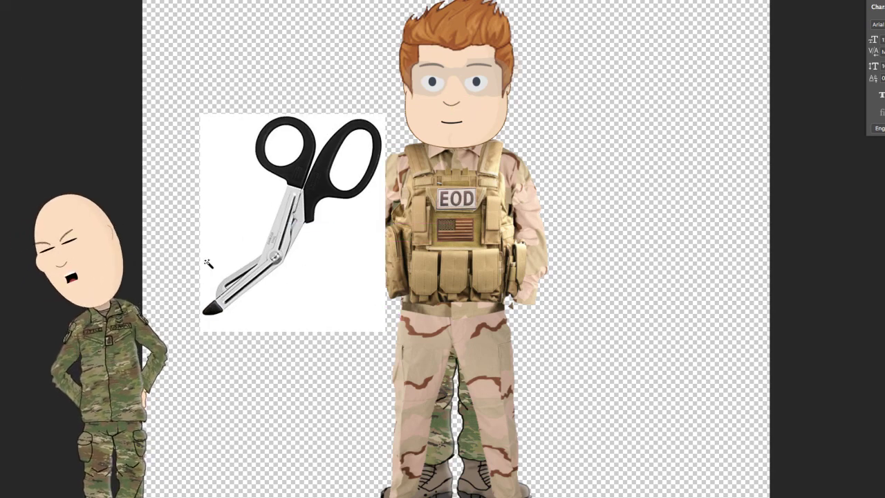
pyautogui.click(247, 217)
pyautogui.press('Delete')
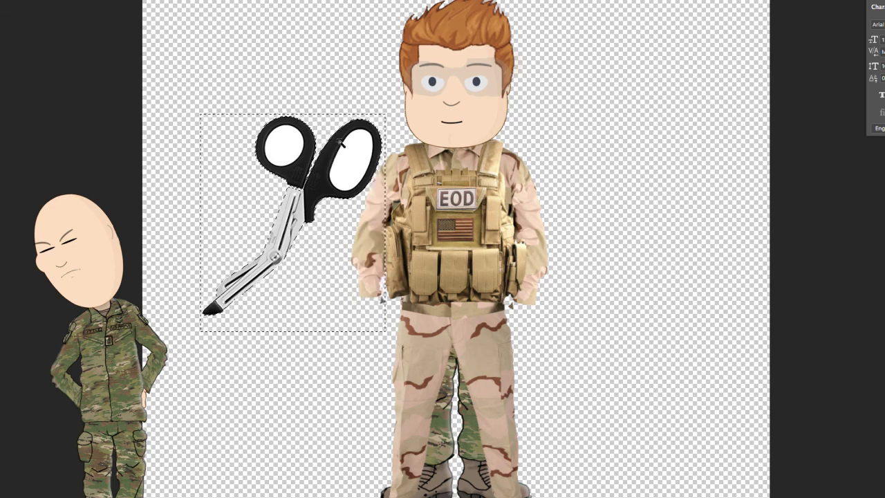
pyautogui.click(289, 141)
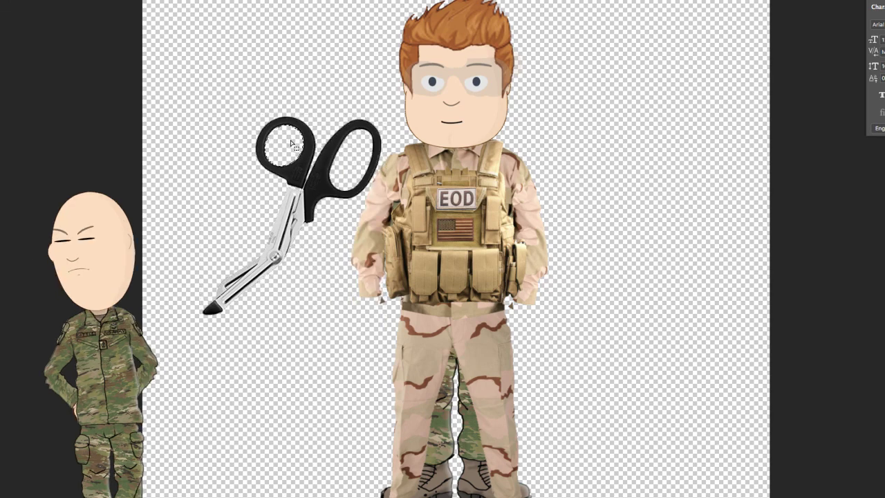
# Scale the trauma shears down, rotate them so the handles point up, position them at the vest's upper chest over the EOD patch, and apply the transformation
pyautogui.hotkey('ctrl', 't')
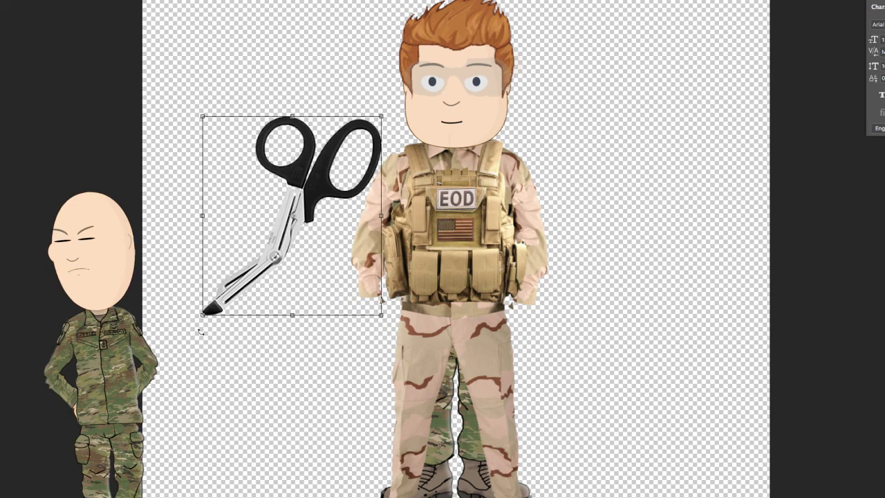
pyautogui.moveTo(200, 318); pyautogui.dragTo(450, 198)
pyautogui.moveTo(506, 172); pyautogui.dragTo(504, 160)
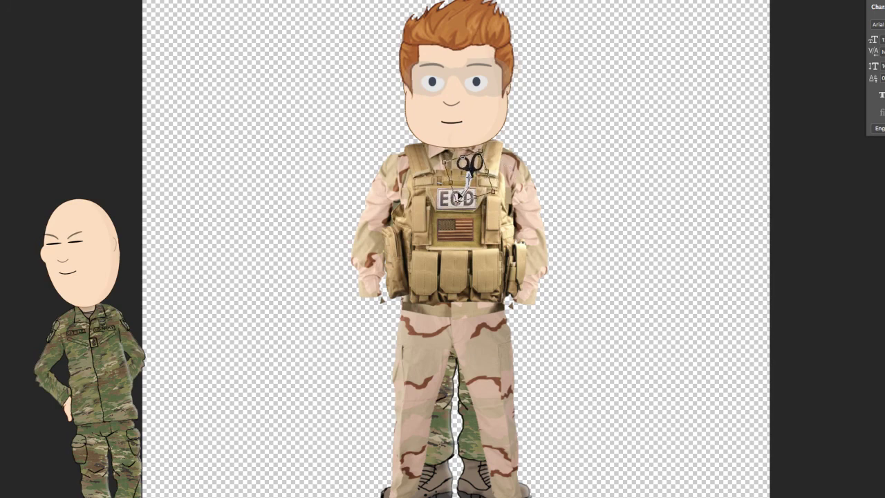
pyautogui.moveTo(469, 183); pyautogui.dragTo(466, 193)
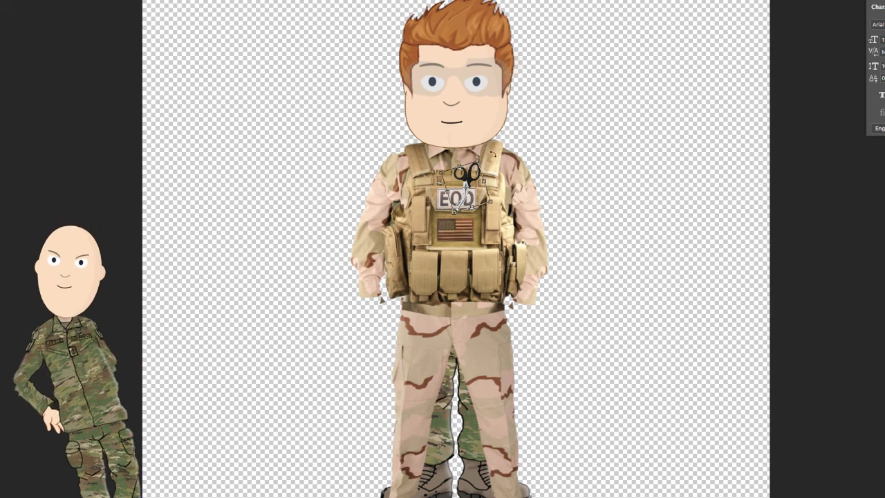
pyautogui.moveTo(479, 160); pyautogui.dragTo(474, 174)
pyautogui.moveTo(458, 203); pyautogui.dragTo(477, 196)
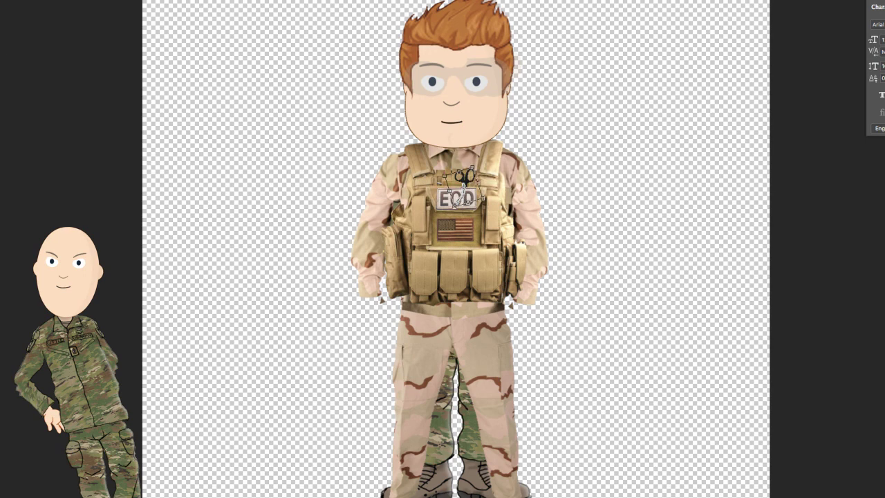
pyautogui.press('v')
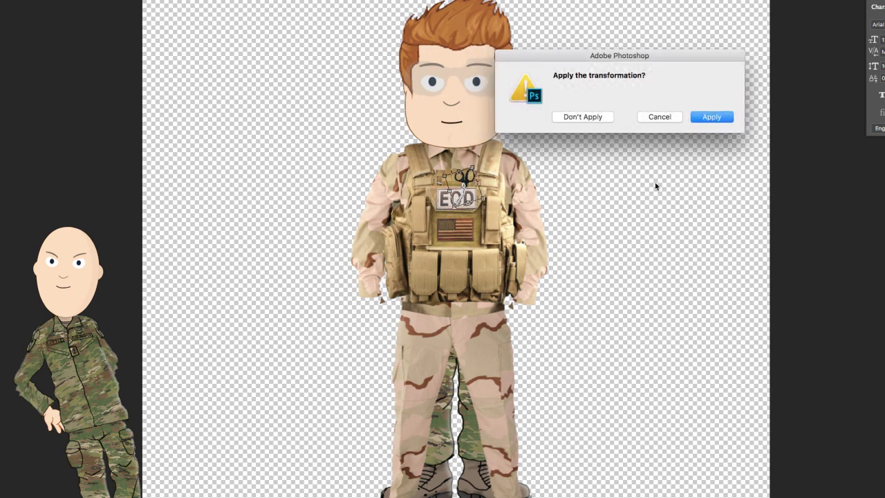
pyautogui.click(713, 117)
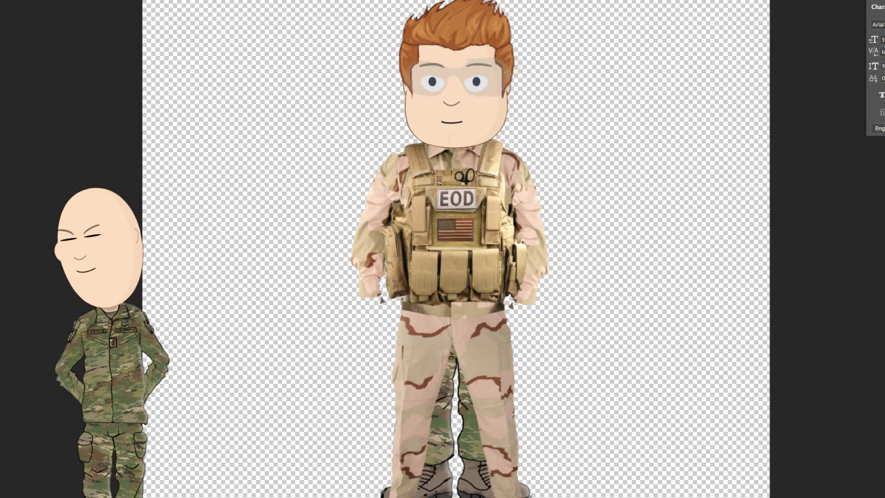
# Bring the O POS patch image into the puppet document, placing it over the area beside the vest
pyautogui.click(473, 187)
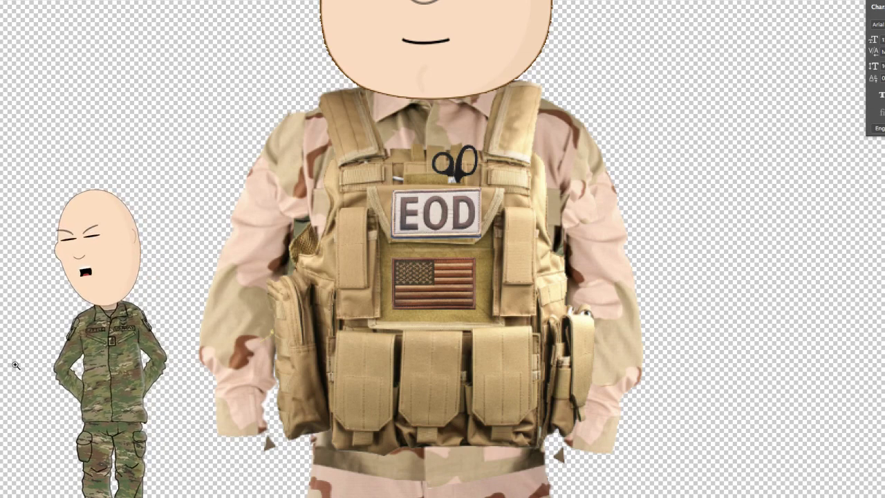
pyautogui.scroll(-2, 332, 297)
pyautogui.scroll(5, 332, 298)
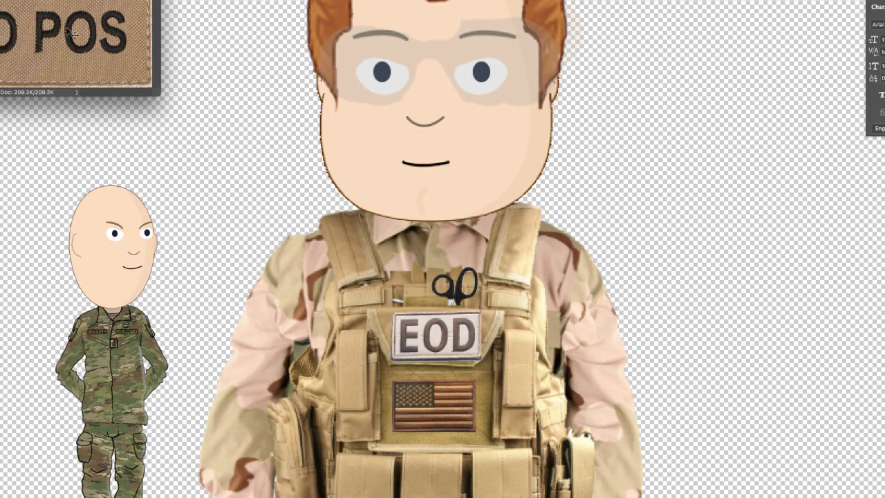
pyautogui.moveTo(341, 185); pyautogui.dragTo(352, 197)
pyautogui.moveTo(222, 220); pyautogui.dragTo(249, 265)
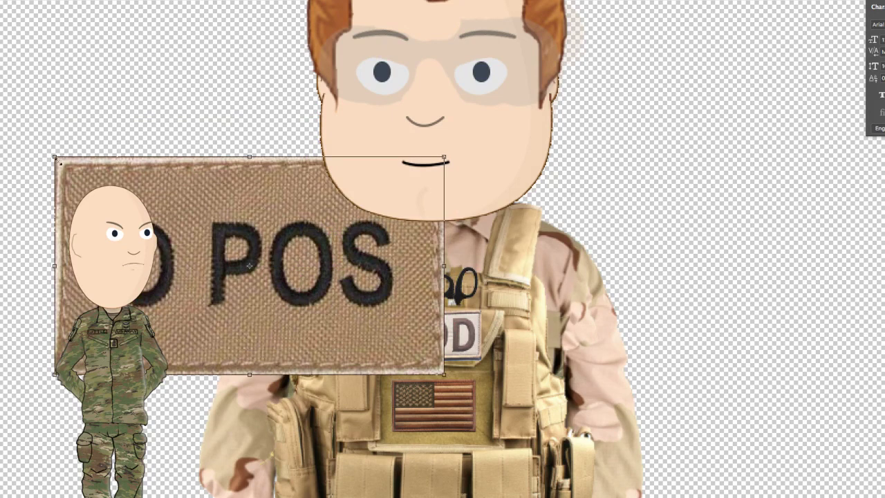
# Shrink the O POS patch, rotate it to run up the vest's shoulder strap above the shears, and apply the transformation
pyautogui.moveTo(54, 374); pyautogui.dragTo(361, 408)
pyautogui.moveTo(411, 370); pyautogui.dragTo(503, 226)
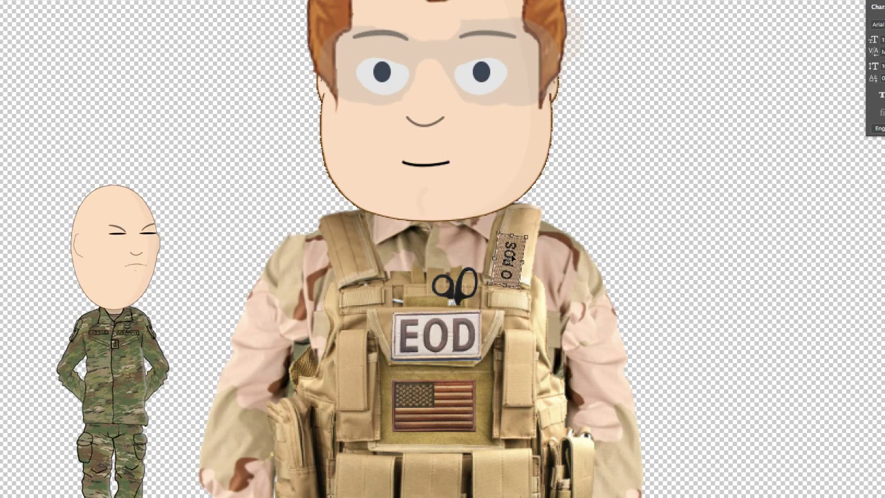
pyautogui.moveTo(511, 260); pyautogui.dragTo(513, 248)
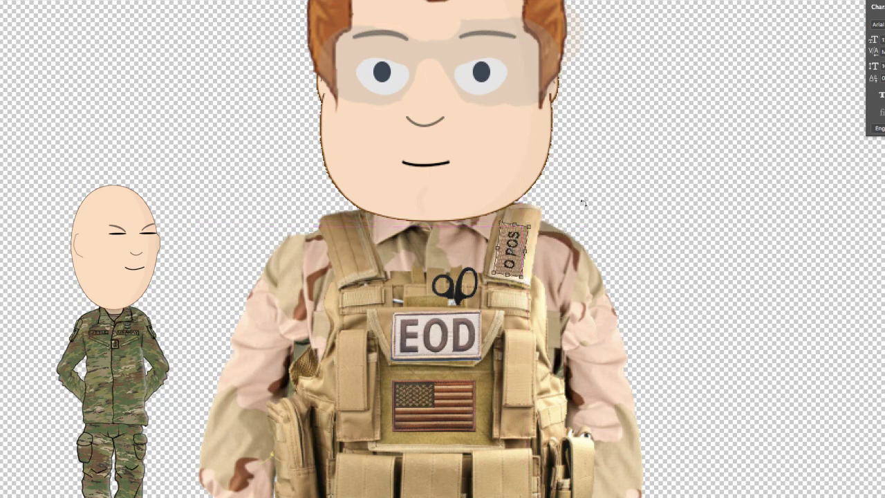
pyautogui.moveTo(571, 199); pyautogui.dragTo(577, 201)
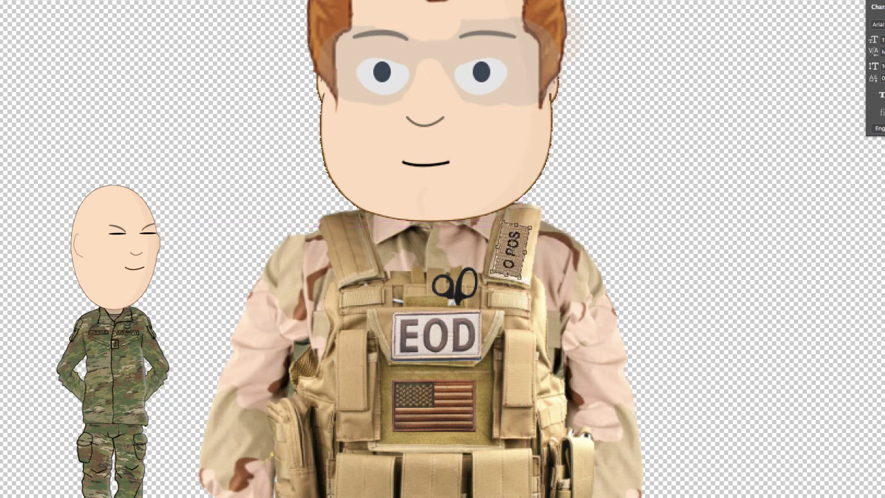
pyautogui.press('v')
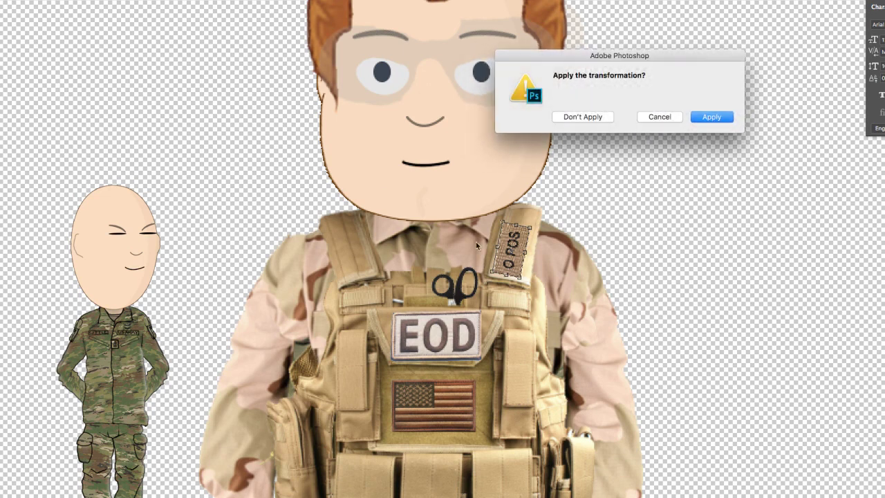
pyautogui.click(710, 118)
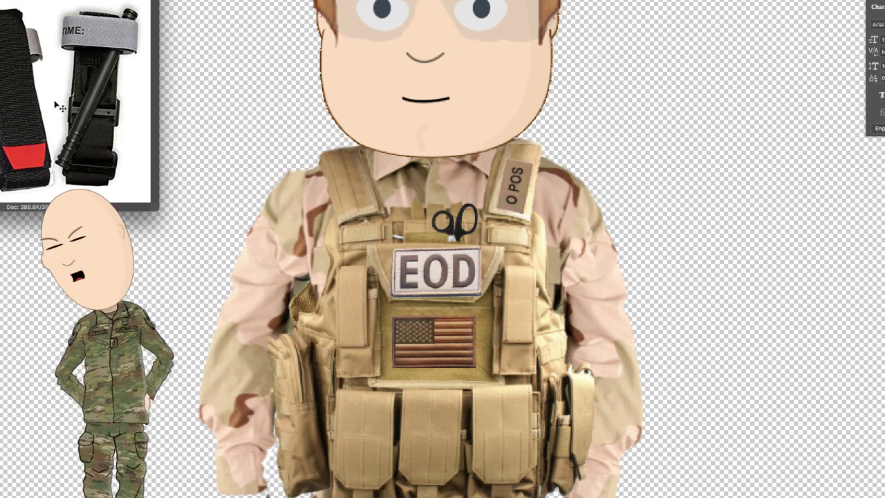
# Bring the tourniquet photo into the puppet document, remove its white background, and deselect
pyautogui.moveTo(38, 126); pyautogui.dragTo(244, 305)
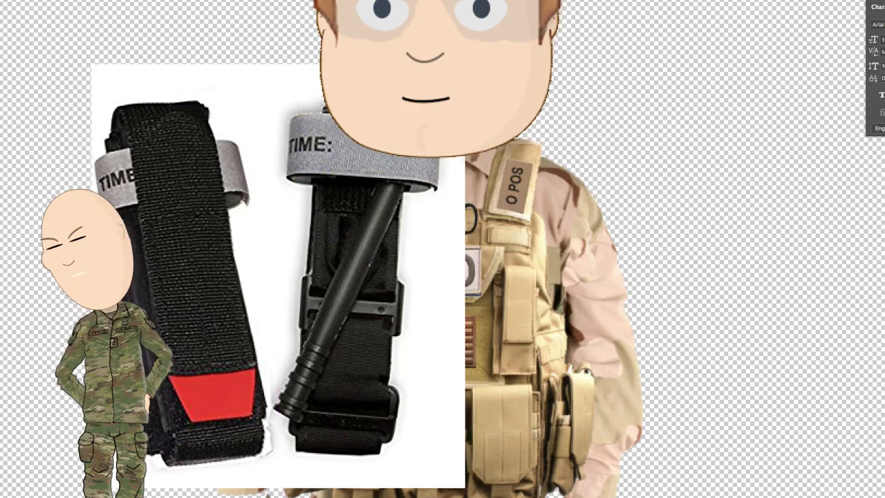
pyautogui.click(257, 90)
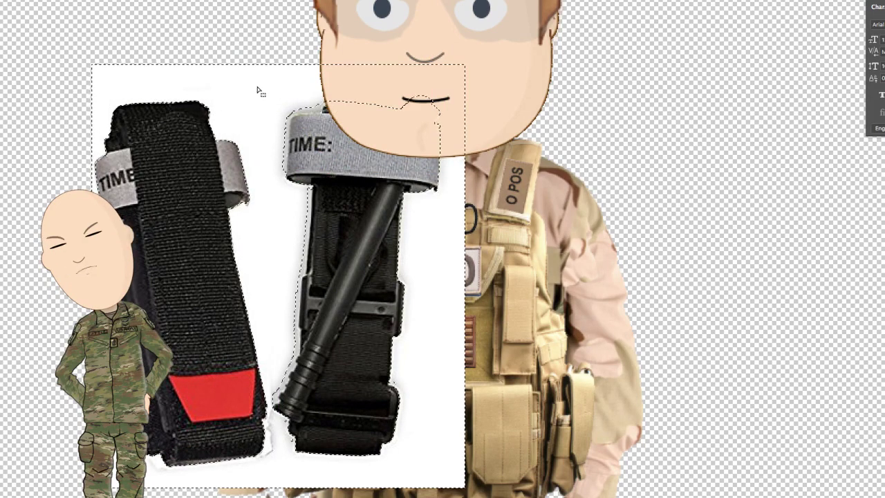
pyautogui.press('Delete')
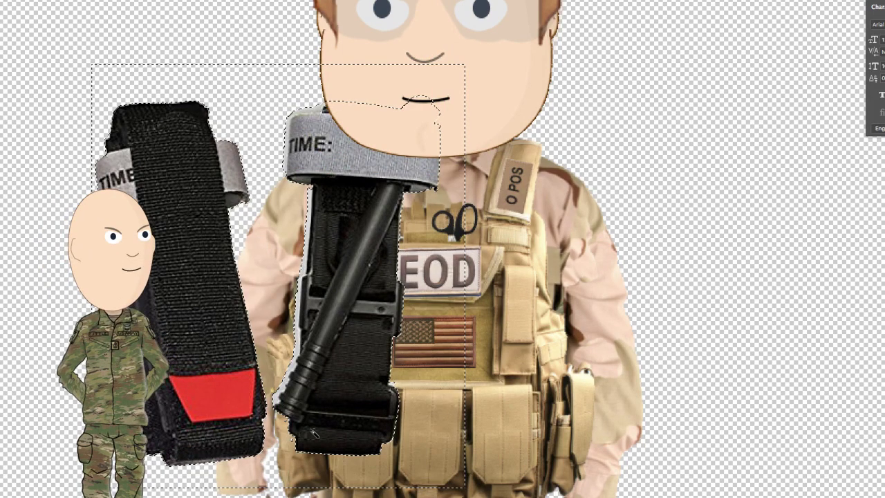
pyautogui.hotkey('ctrl', 'd')
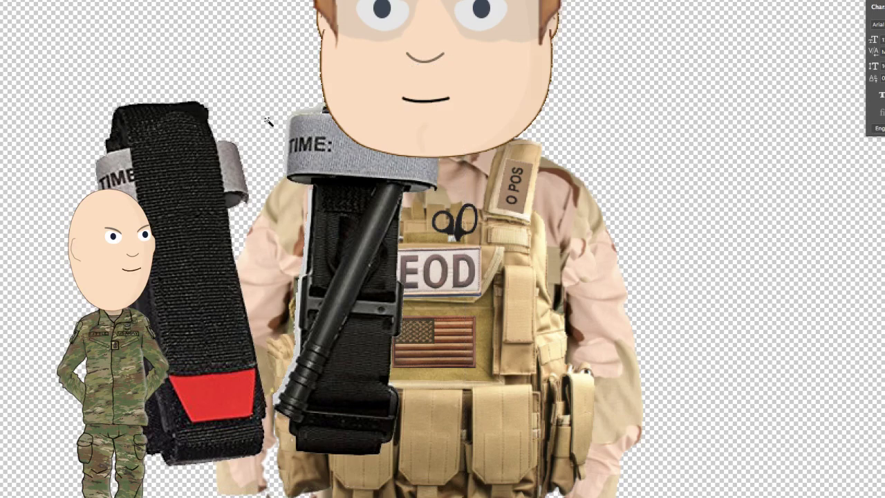
pyautogui.click(217, 43)
pyautogui.hotkey('ctrl', 'd')
# Move the tourniquet image clear of the vest and remove the tourniquet with the exposed windlass rod, keeping the red-tabbed one
pyautogui.moveTo(166, 318); pyautogui.dragTo(63, 343)
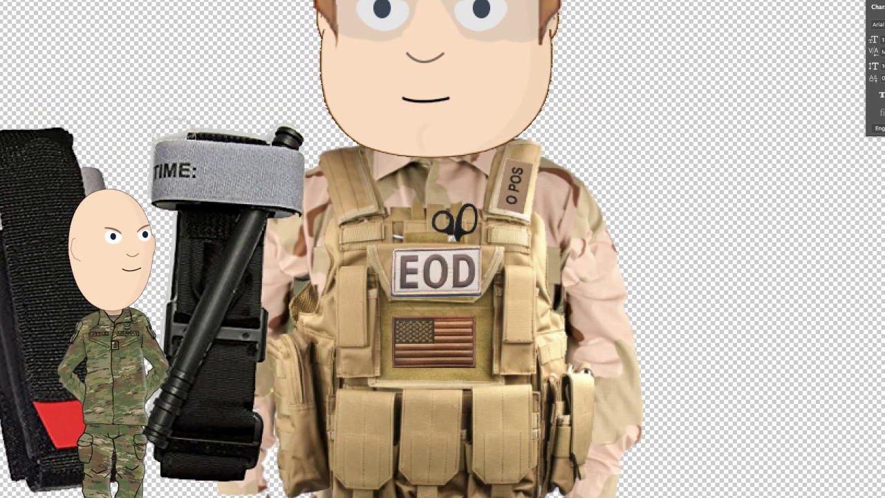
pyautogui.moveTo(156, 128)
pyautogui.mouseDown()
pyautogui.moveTo(161, 193)
pyautogui.moveTo(196, 142)
pyautogui.moveTo(196, 159)
pyautogui.moveTo(236, 203)
pyautogui.moveTo(292, 121)
pyautogui.moveTo(275, 470)
pyautogui.moveTo(235, 495)
pyautogui.moveTo(163, 465)
pyautogui.moveTo(163, 428)
pyautogui.mouseUp()
pyautogui.moveTo(194, 195)
pyautogui.mouseDown()
pyautogui.moveTo(182, 235)
pyautogui.moveTo(219, 154)
pyautogui.moveTo(200, 248)
pyautogui.moveTo(255, 211)
pyautogui.moveTo(208, 346)
pyautogui.moveTo(228, 401)
pyautogui.moveTo(267, 325)
pyautogui.moveTo(249, 307)
pyautogui.moveTo(184, 408)
pyautogui.moveTo(198, 394)
pyautogui.moveTo(237, 464)
pyautogui.moveTo(260, 370)
pyautogui.mouseUp()
pyautogui.press('v')
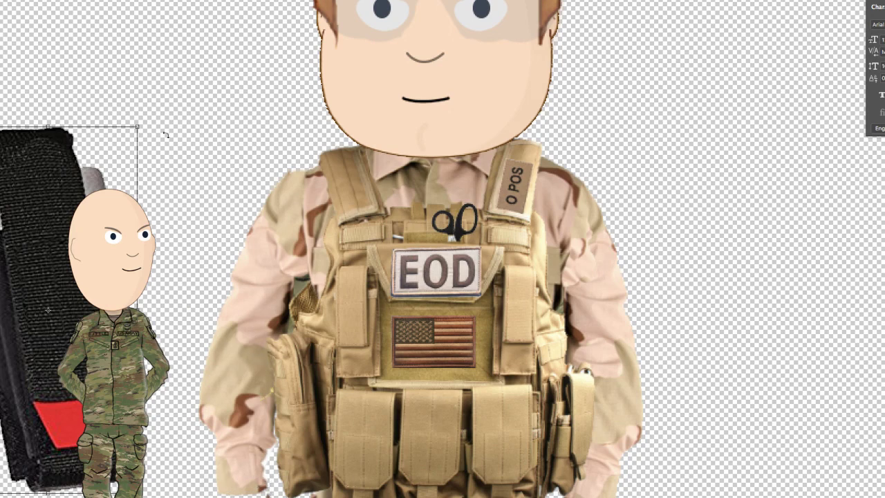
# Shrink the red-tabbed tourniquet, rotate it upright with the red tab down, fit it on the narrow pouch beside the flag, and apply the transformation
pyautogui.moveTo(137, 128); pyautogui.dragTo(11, 298)
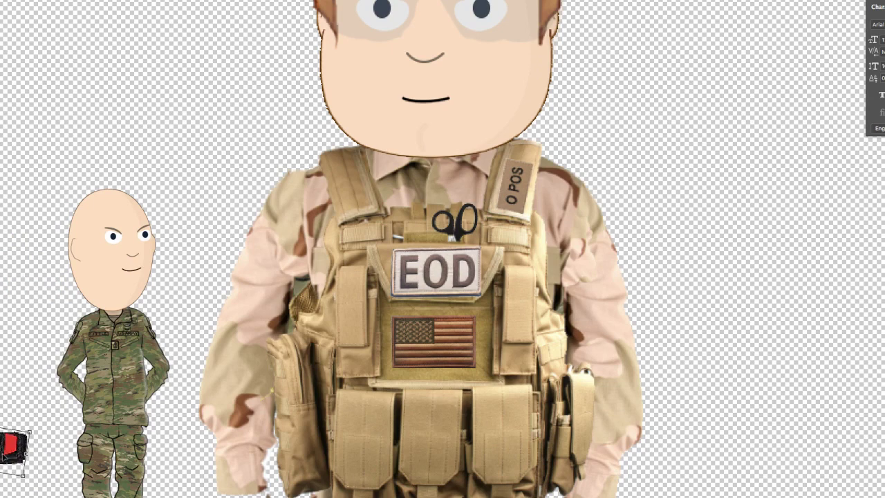
pyautogui.moveTo(14, 449); pyautogui.dragTo(429, 381)
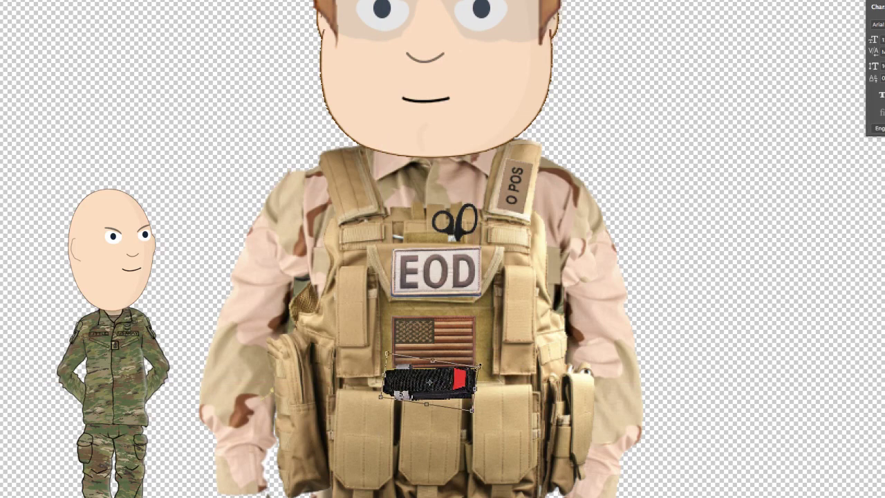
pyautogui.moveTo(479, 365); pyautogui.dragTo(356, 344)
pyautogui.moveTo(432, 323); pyautogui.dragTo(380, 409)
pyautogui.moveTo(357, 344); pyautogui.dragTo(512, 334)
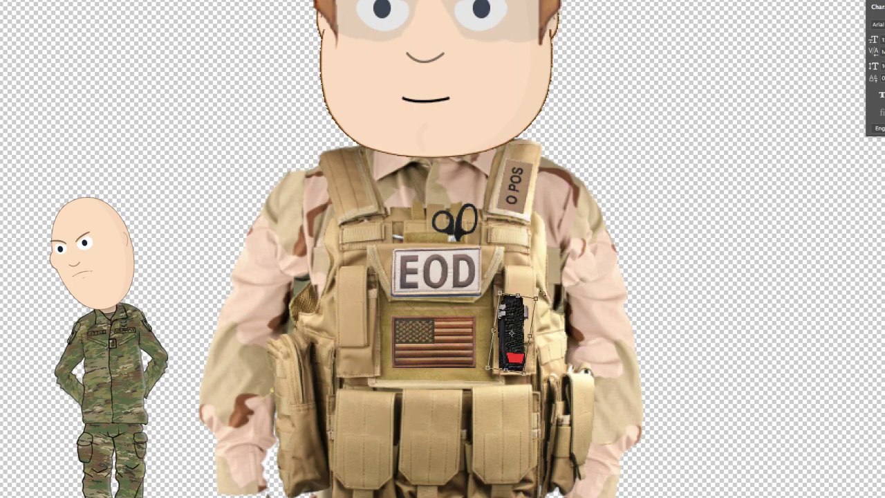
pyautogui.moveTo(537, 297); pyautogui.dragTo(546, 285)
pyautogui.moveTo(517, 326)
pyautogui.mouseDown()
pyautogui.moveTo(523, 320)
pyautogui.moveTo(516, 320)
pyautogui.mouseUp()
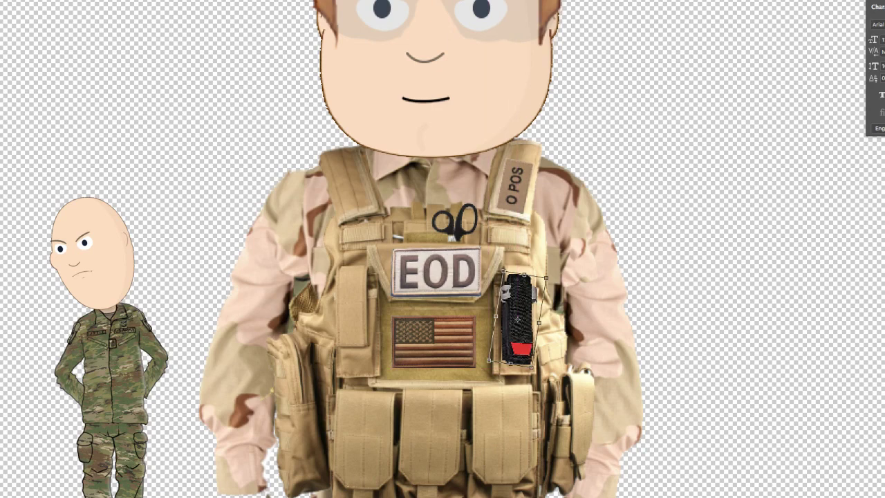
pyautogui.press('v')
pyautogui.click(711, 117)
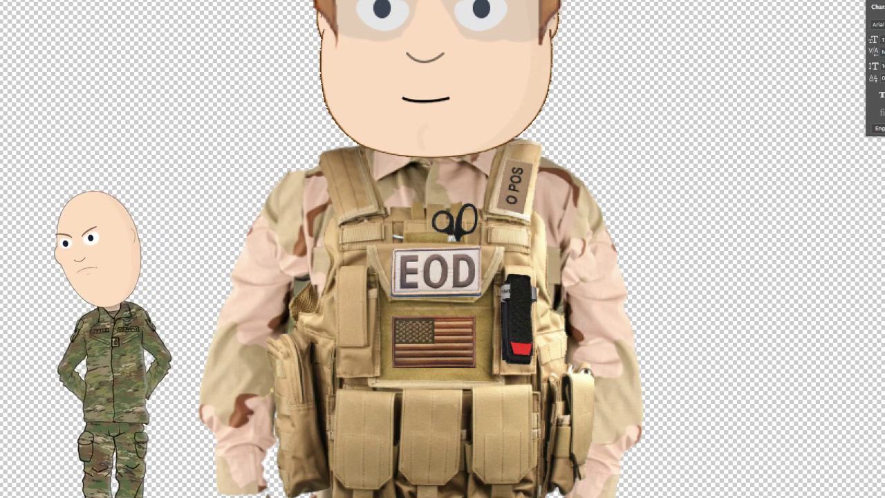
# Scale the O POS patch down slightly on the shoulder strap and apply the transformation
pyautogui.rightClick(267, 298)
pyautogui.click(285, 303)
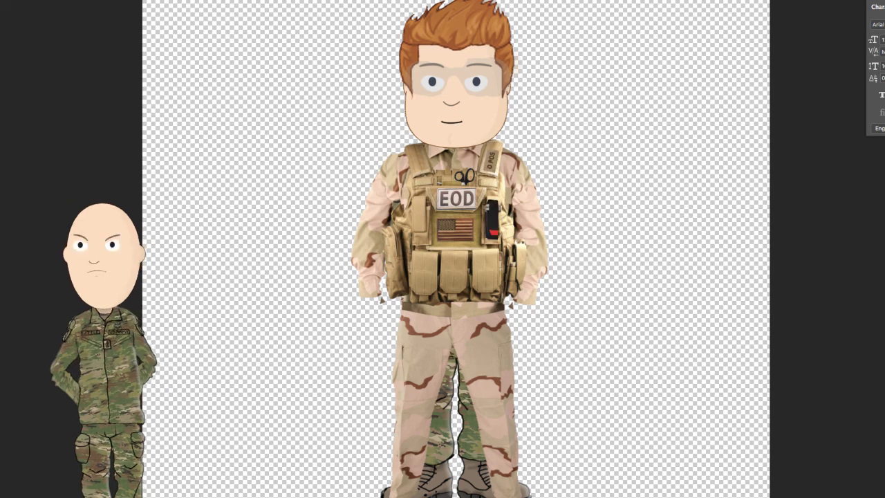
pyautogui.press('super+t')
pyautogui.moveTo(499, 148); pyautogui.dragTo(495, 154)
pyautogui.press('v')
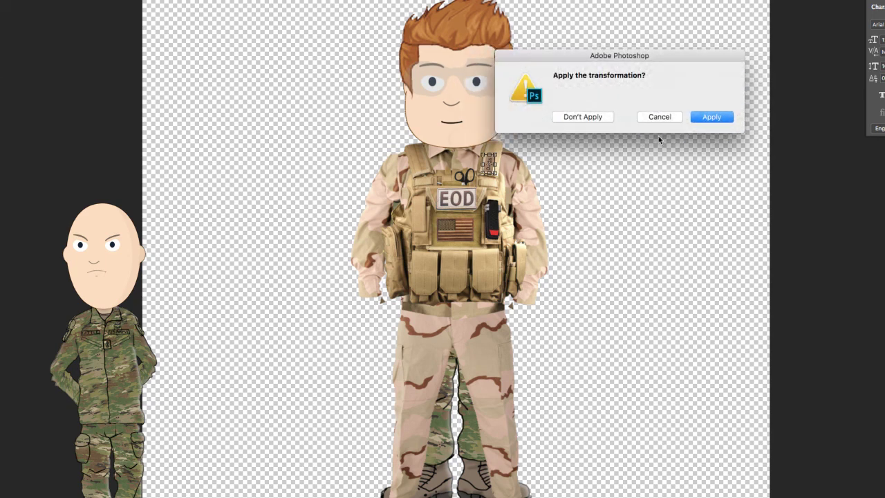
pyautogui.click(717, 119)
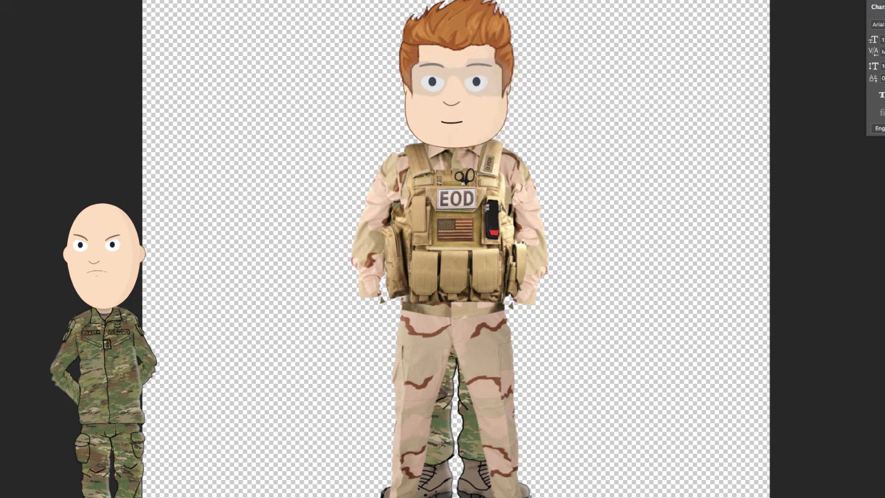
# Rotate the O POS patch to read horizontally, move it onto the webbing just below the shoulder strap, and apply the transformation
pyautogui.moveTo(499, 189); pyautogui.dragTo(498, 194)
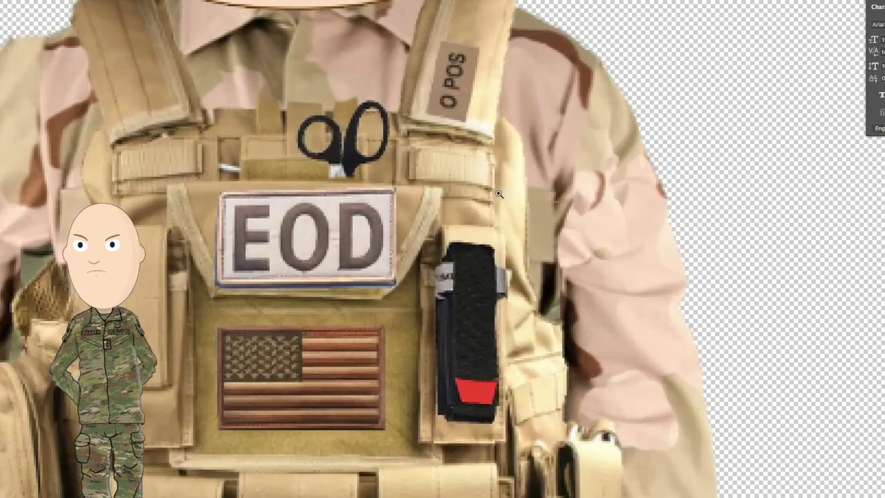
pyautogui.hotkey('ctrl', 't')
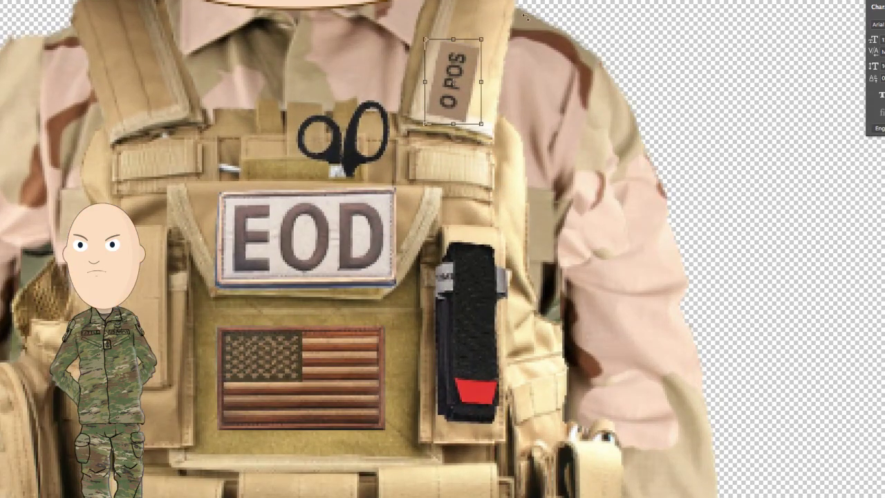
pyautogui.moveTo(524, 19); pyautogui.dragTo(574, 134)
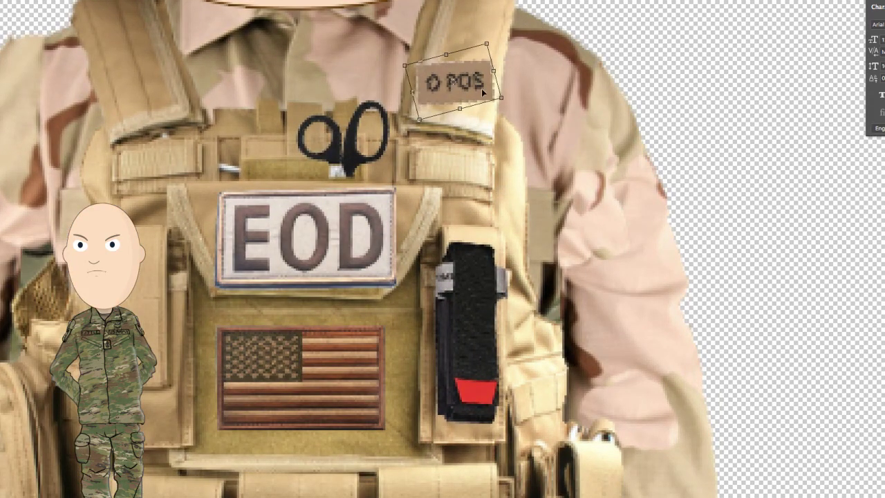
pyautogui.moveTo(479, 94); pyautogui.dragTo(480, 166)
pyautogui.moveTo(550, 128); pyautogui.dragTo(551, 143)
pyautogui.moveTo(448, 171); pyautogui.dragTo(455, 177)
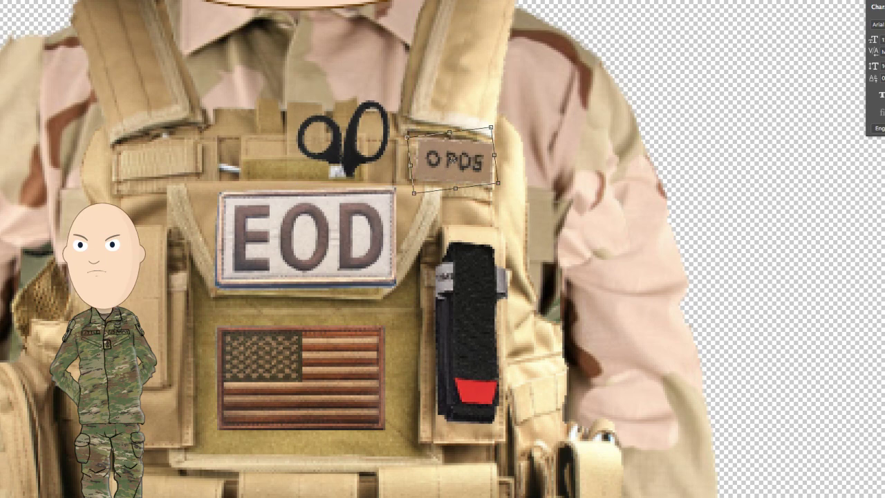
pyautogui.press('v')
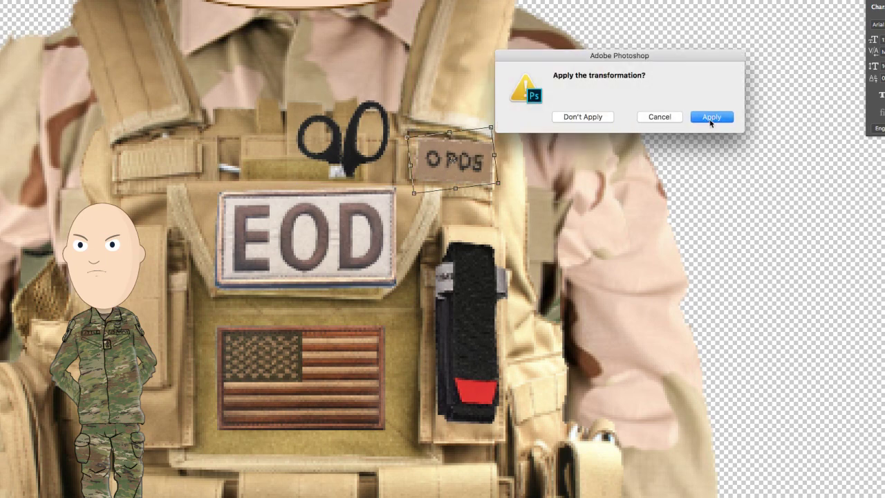
pyautogui.click(711, 119)
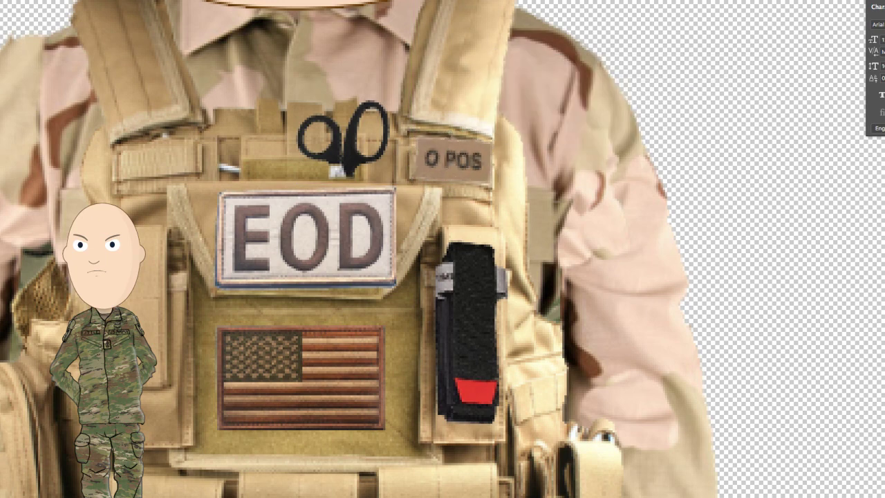
pyautogui.rightClick(171, 277)
pyautogui.click(198, 280)
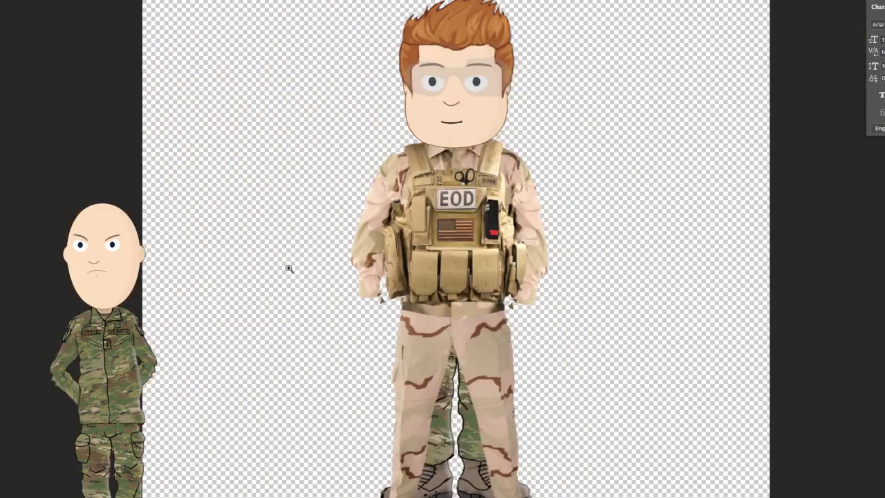
# Erase the leftover vest fabric scraps beneath both armpits, between the vest and the sleeves
pyautogui.click(433, 242)
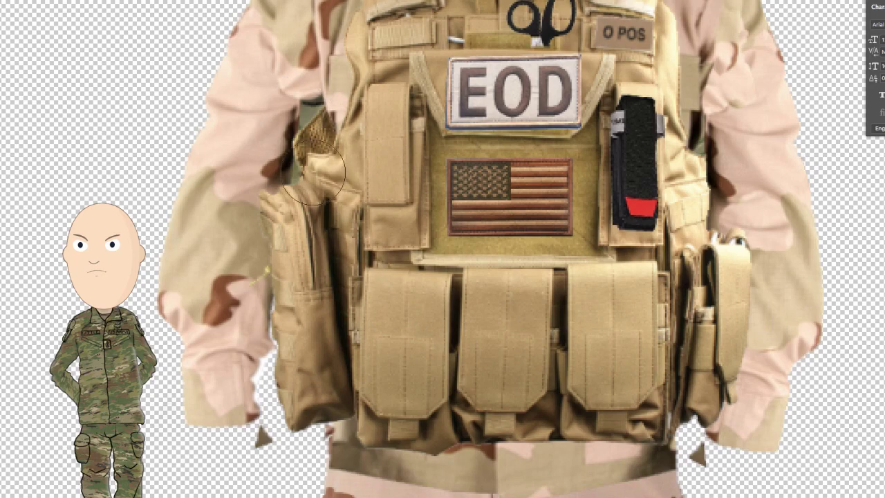
pyautogui.moveTo(300, 130)
pyautogui.mouseDown()
pyautogui.moveTo(298, 143)
pyautogui.moveTo(294, 134)
pyautogui.mouseUp()
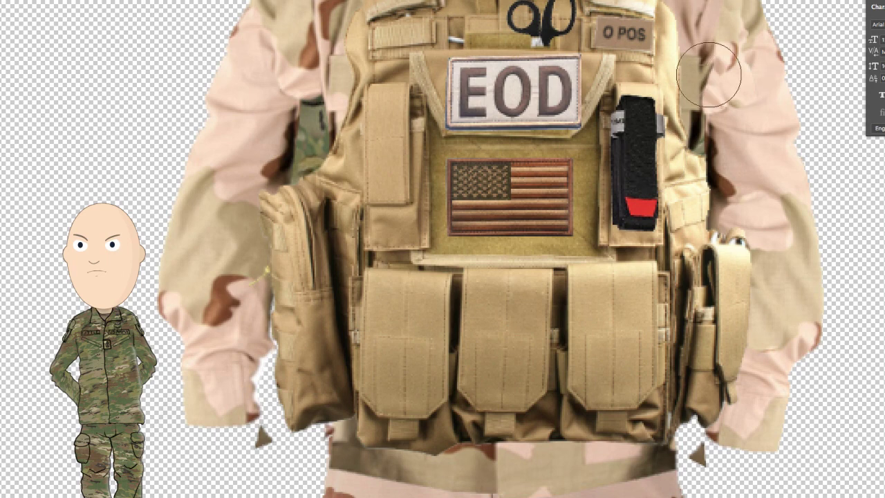
pyautogui.moveTo(716, 97); pyautogui.dragTo(725, 195)
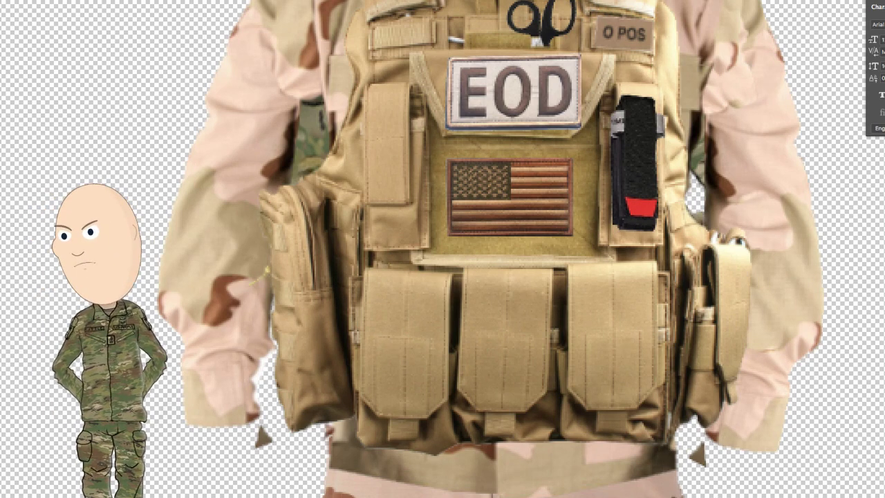
# Raise the head slightly above the shirt collar and bring the tan combat helmet image into the puppet document
pyautogui.rightClick(339, 239)
pyautogui.click(366, 244)
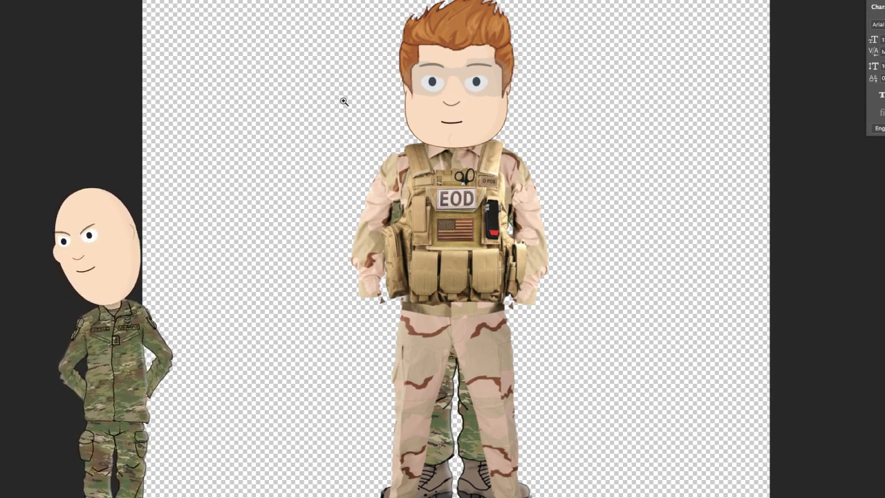
pyautogui.moveTo(485, 135)
pyautogui.mouseDown()
pyautogui.moveTo(478, 88)
pyautogui.moveTo(476, 120)
pyautogui.mouseUp()
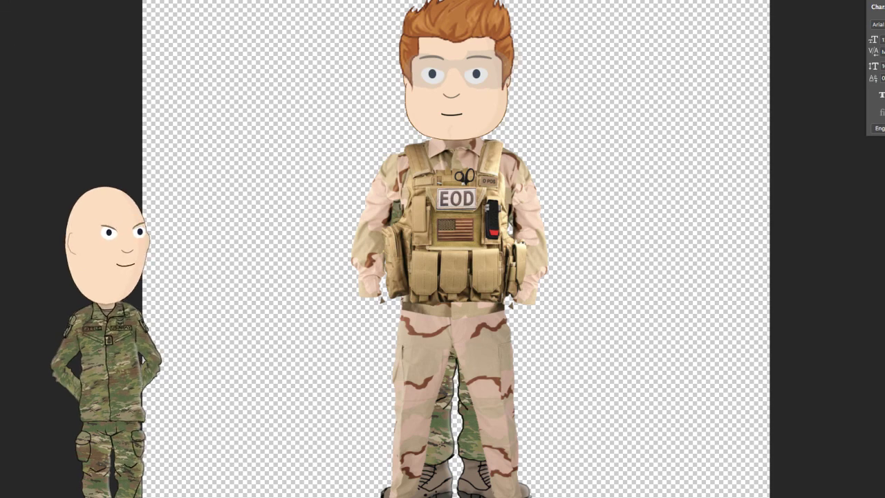
pyautogui.click(24, 0)
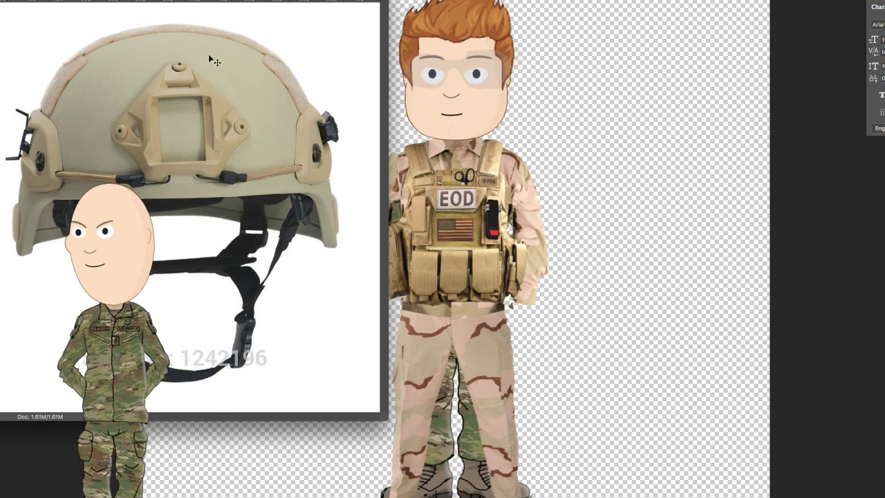
pyautogui.moveTo(501, 82); pyautogui.dragTo(502, 81)
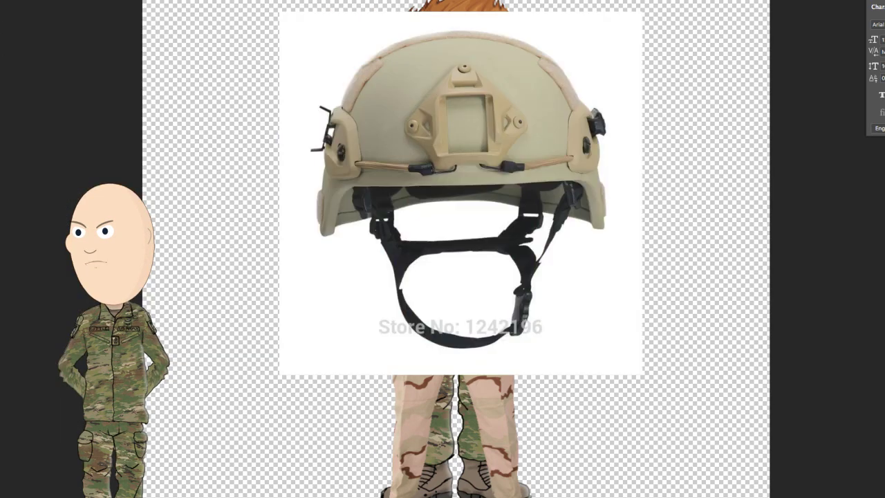
# Delete the helmet image's white background, including the white areas enclosed by the chin straps
pyautogui.click(624, 138)
pyautogui.press('Delete')
pyautogui.click(478, 222)
pyautogui.press('Delete')
pyautogui.click(480, 292)
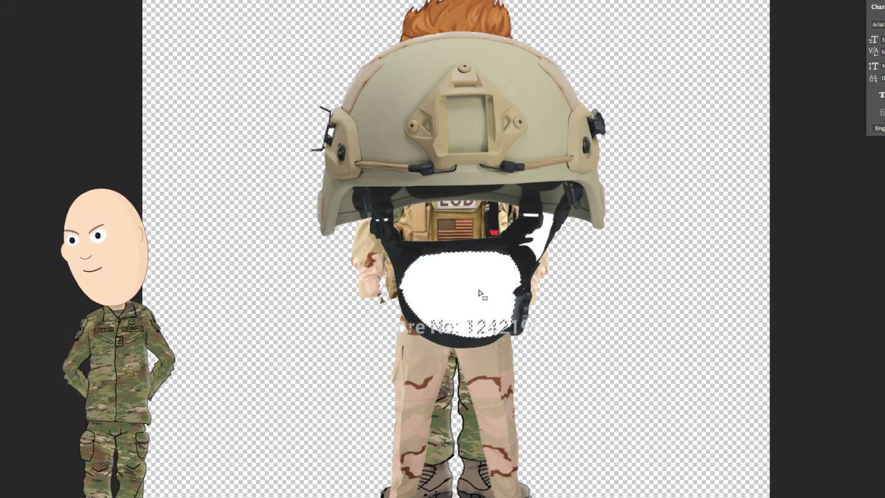
pyautogui.press('Delete')
pyautogui.click(545, 242)
pyautogui.press('Delete')
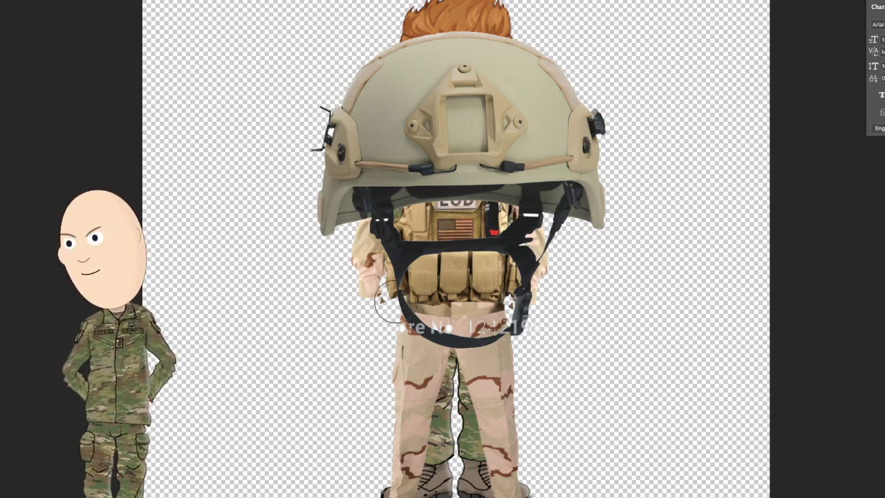
# Erase the helmet's hanging chin straps and the store watermark below the brim
pyautogui.moveTo(388, 318)
pyautogui.mouseDown()
pyautogui.moveTo(485, 329)
pyautogui.moveTo(559, 327)
pyautogui.moveTo(512, 313)
pyautogui.mouseUp()
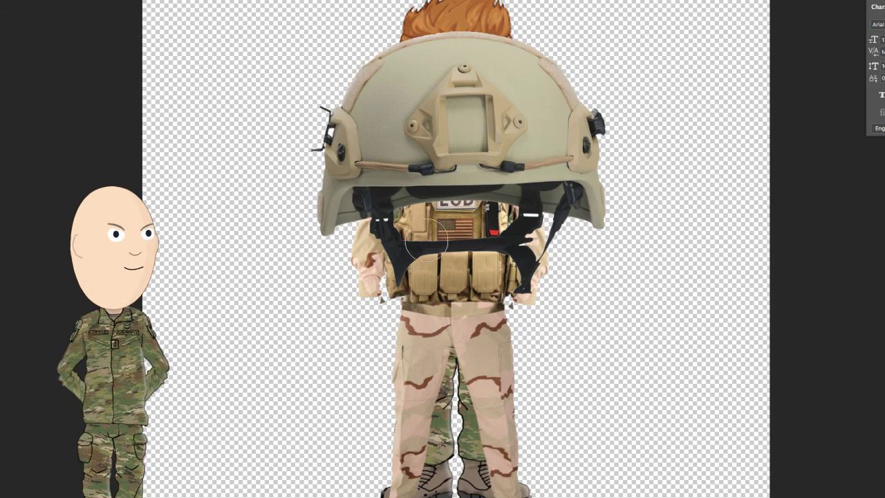
pyautogui.moveTo(432, 240); pyautogui.dragTo(423, 242)
pyautogui.moveTo(545, 242); pyautogui.dragTo(511, 240)
pyautogui.moveTo(391, 251)
pyautogui.mouseDown()
pyautogui.moveTo(386, 241)
pyautogui.moveTo(380, 302)
pyautogui.mouseUp()
pyautogui.moveTo(508, 276)
pyautogui.mouseDown()
pyautogui.moveTo(525, 284)
pyautogui.moveTo(546, 238)
pyautogui.mouseUp()
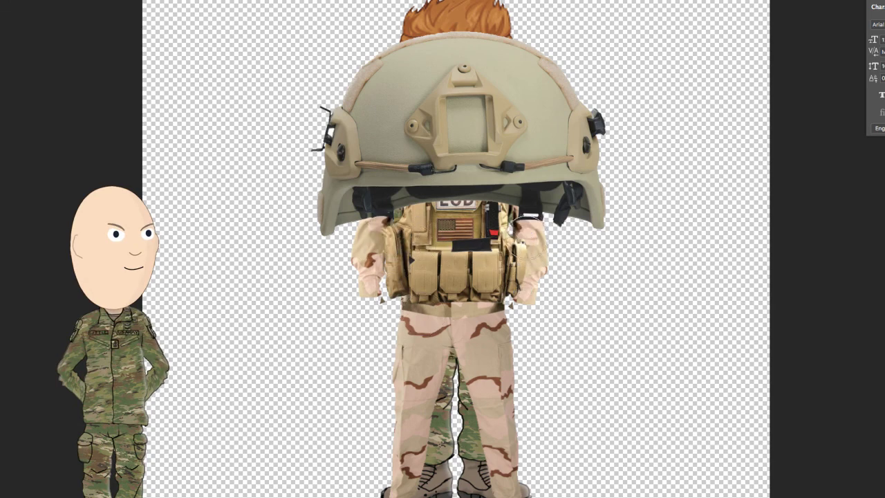
# Scale the helmet down to head size, place it over the hair just above the eyes, and apply the transformation
pyautogui.hotkey('ctrl', 't')
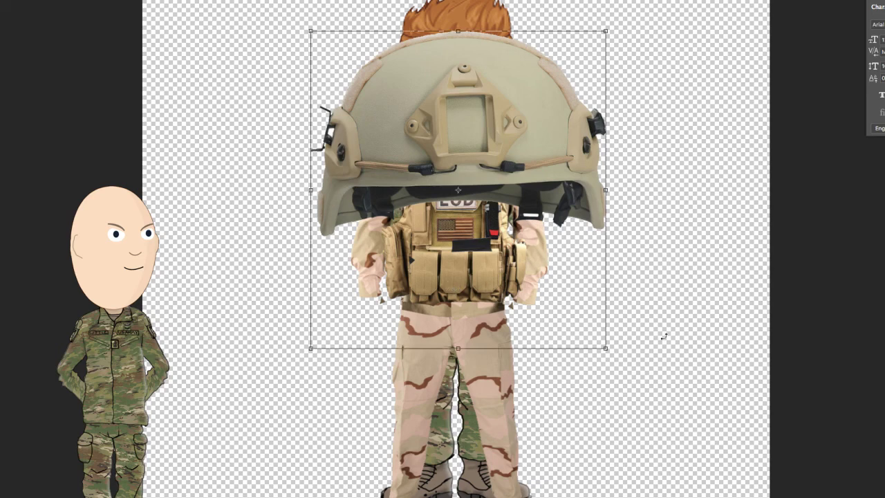
pyautogui.moveTo(605, 350); pyautogui.dragTo(462, 193)
pyautogui.moveTo(427, 69); pyautogui.dragTo(498, 13)
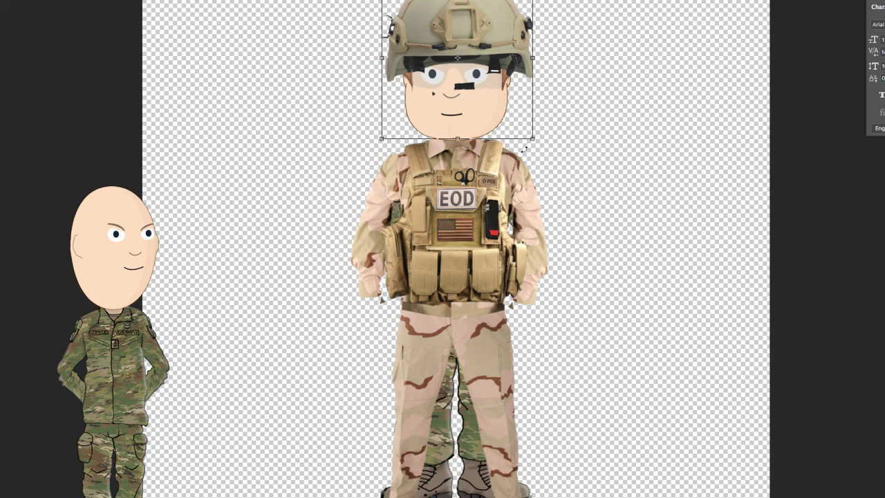
pyautogui.moveTo(533, 137); pyautogui.dragTo(518, 121)
pyautogui.moveTo(481, 22); pyautogui.dragTo(485, 24)
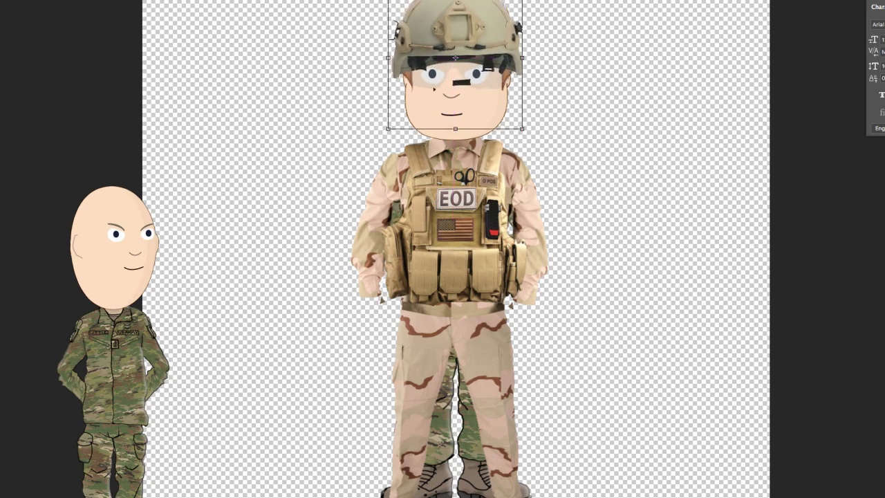
pyautogui.click(713, 117)
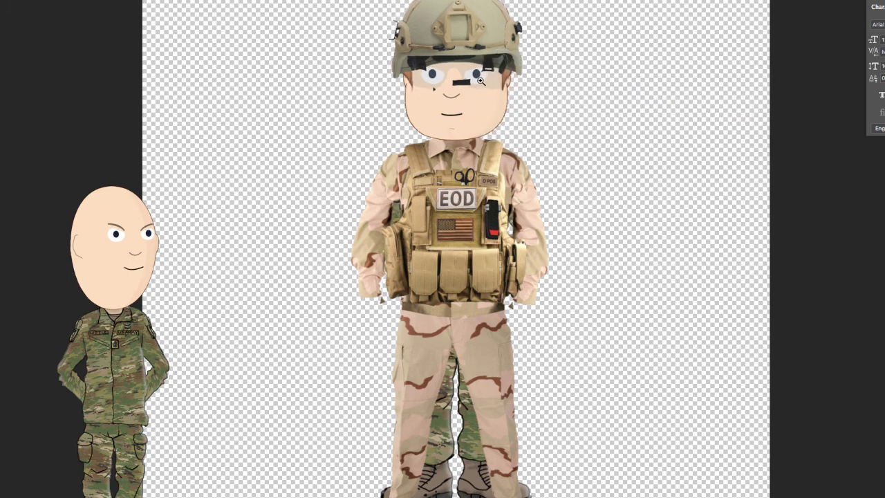
# Erase the stray strap scraps on the face and the dark helmet lining over the forehead and one eyebrow
pyautogui.moveTo(480, 81); pyautogui.dragTo(412, 160)
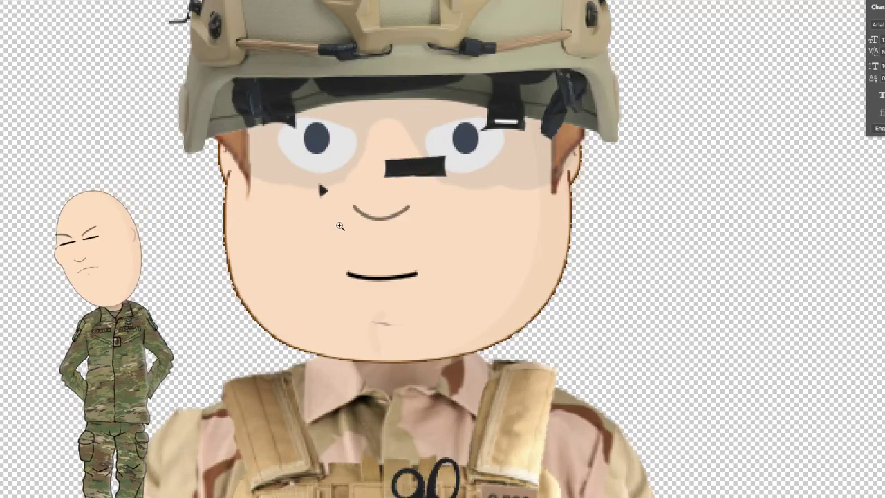
pyautogui.press('e')
pyautogui.moveTo(299, 179); pyautogui.dragTo(323, 177)
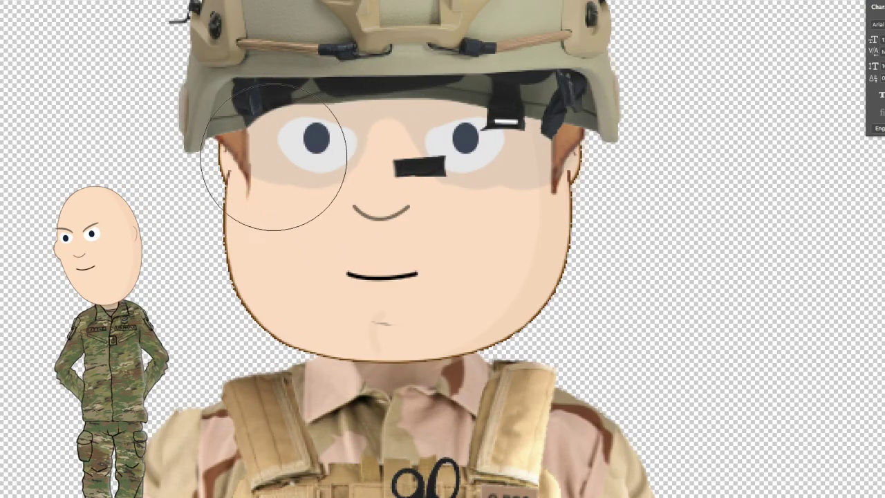
pyautogui.click(296, 158)
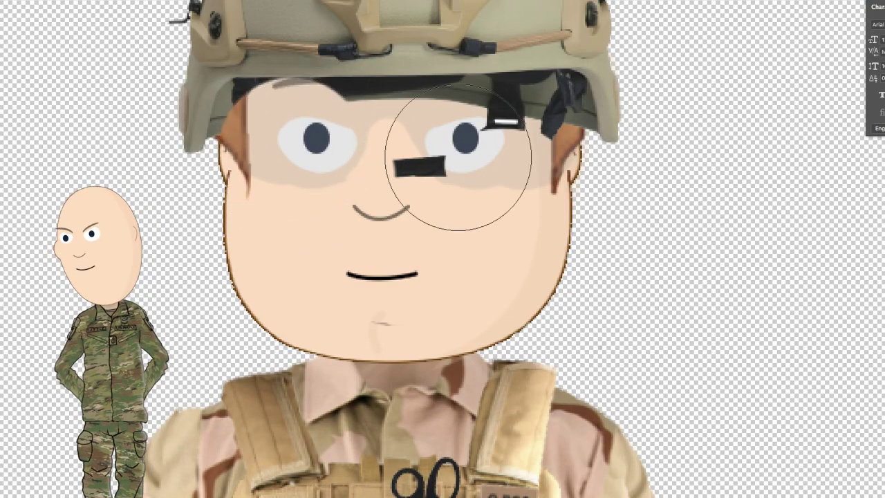
pyautogui.click(405, 152)
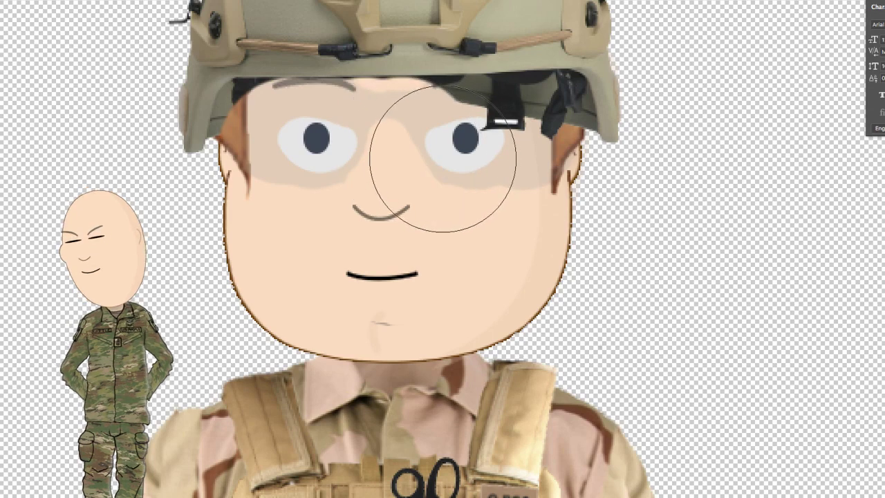
# Erase the remaining straps and dark lining under the helmet brim with a smaller eraser, exposing the other eyebrow and the side hair
pyautogui.press('[')
pyautogui.press('[')
pyautogui.press('[')
pyautogui.press('[')
pyautogui.press('[')
pyautogui.press('[')
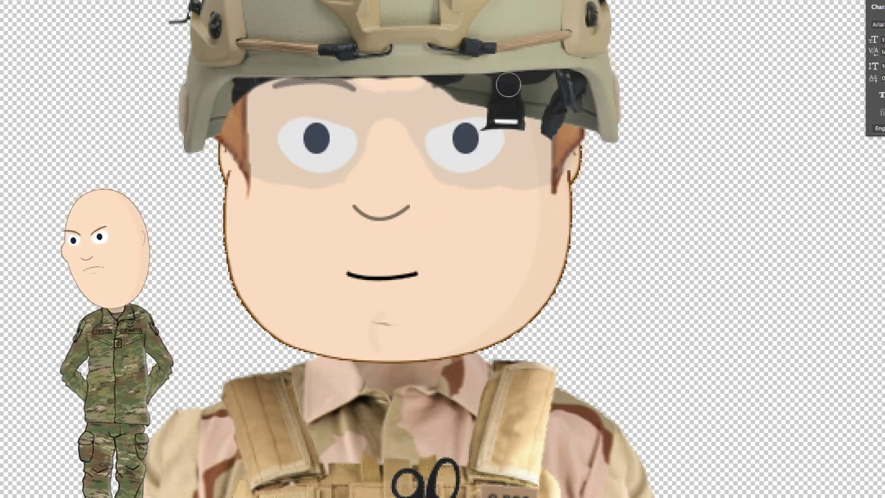
pyautogui.moveTo(424, 87)
pyautogui.mouseDown()
pyautogui.moveTo(546, 84)
pyautogui.moveTo(545, 114)
pyautogui.moveTo(556, 87)
pyautogui.moveTo(566, 129)
pyautogui.moveTo(536, 151)
pyautogui.moveTo(484, 118)
pyautogui.moveTo(526, 113)
pyautogui.mouseUp()
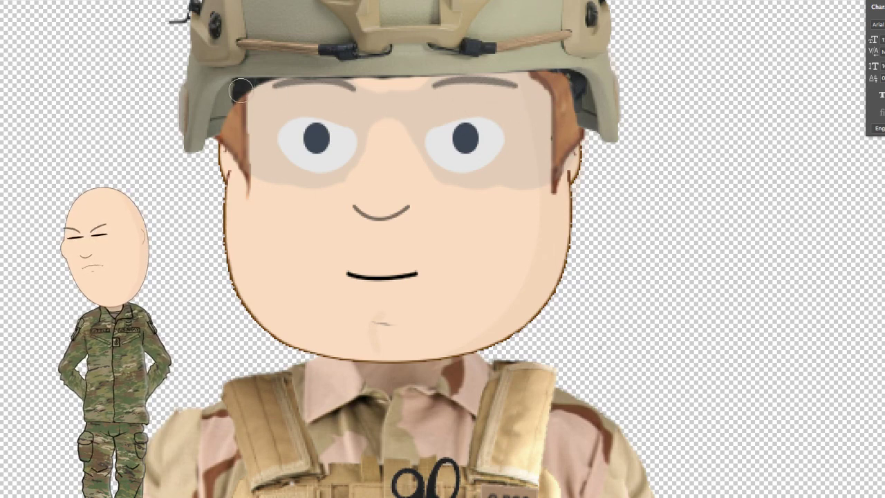
pyautogui.moveTo(240, 90); pyautogui.dragTo(251, 88)
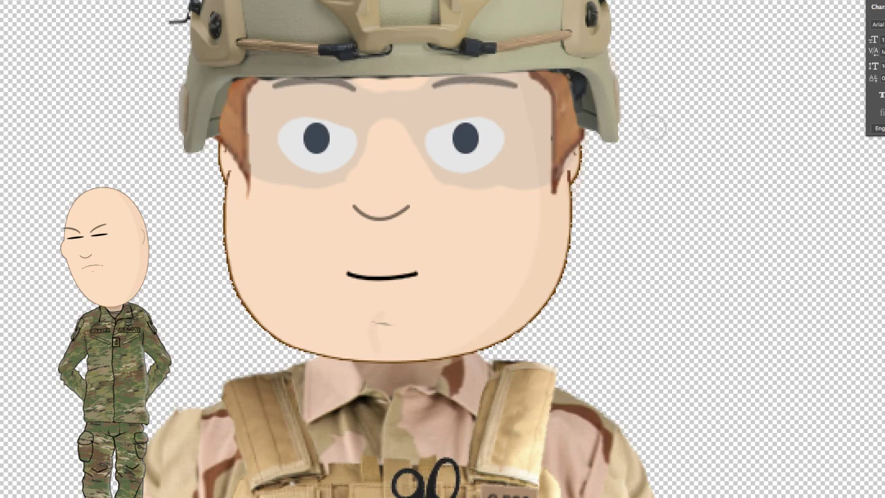
pyautogui.moveTo(570, 125); pyautogui.dragTo(561, 91)
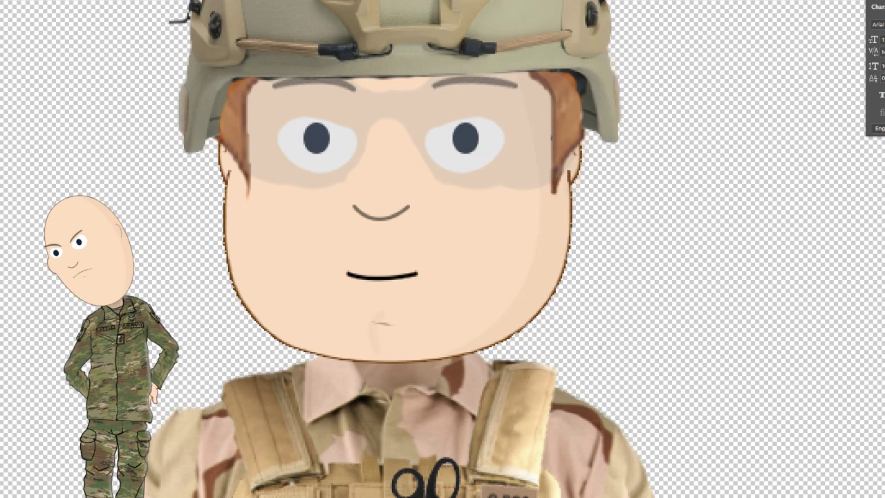
# Enlarge the helmet slightly, lower it a little on the head, and apply the transformation
pyautogui.rightClick(339, 245)
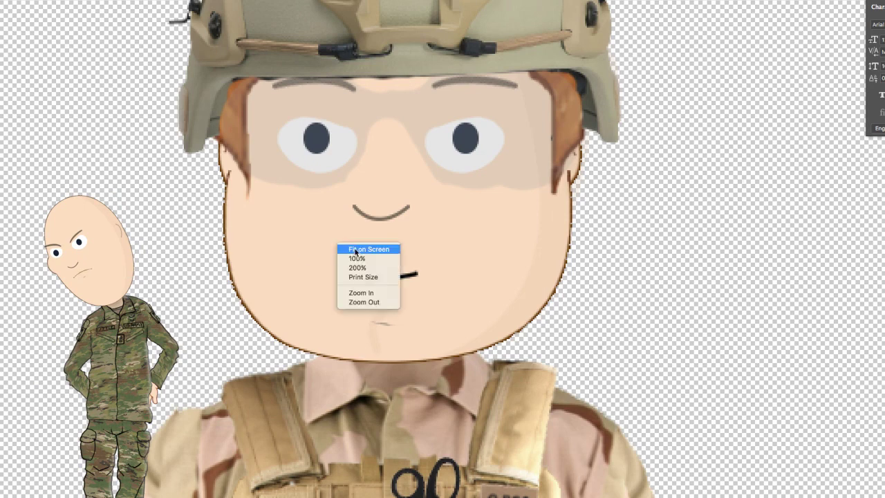
pyautogui.click(355, 250)
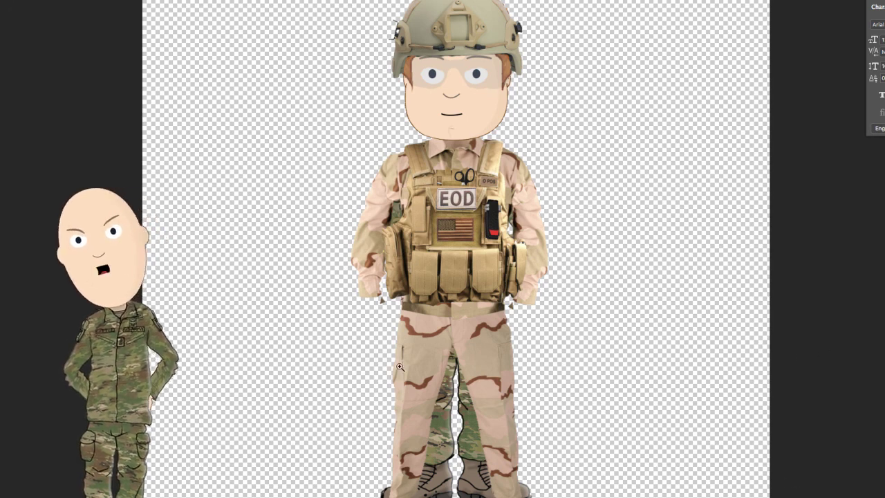
pyautogui.hotkey('ctrl', 't')
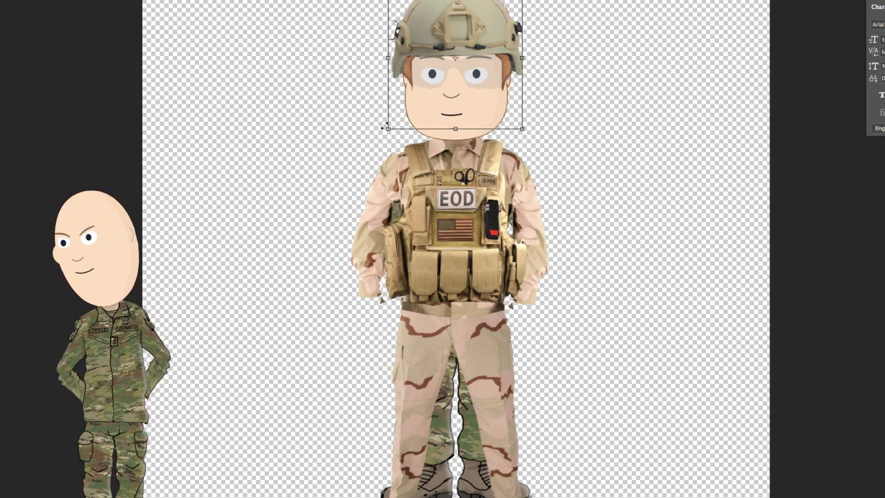
pyautogui.moveTo(388, 130)
pyautogui.mouseDown()
pyautogui.moveTo(375, 141)
pyautogui.moveTo(381, 135)
pyautogui.mouseUp()
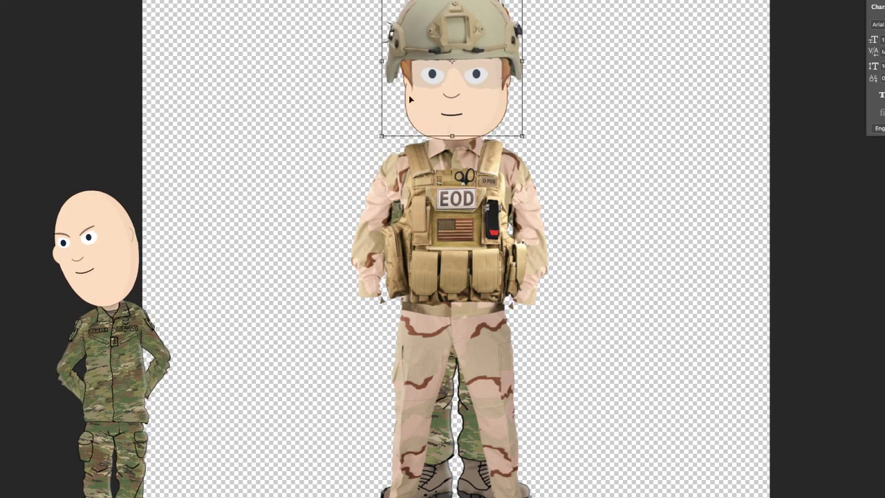
pyautogui.moveTo(480, 24); pyautogui.dragTo(480, 24)
pyautogui.press('v')
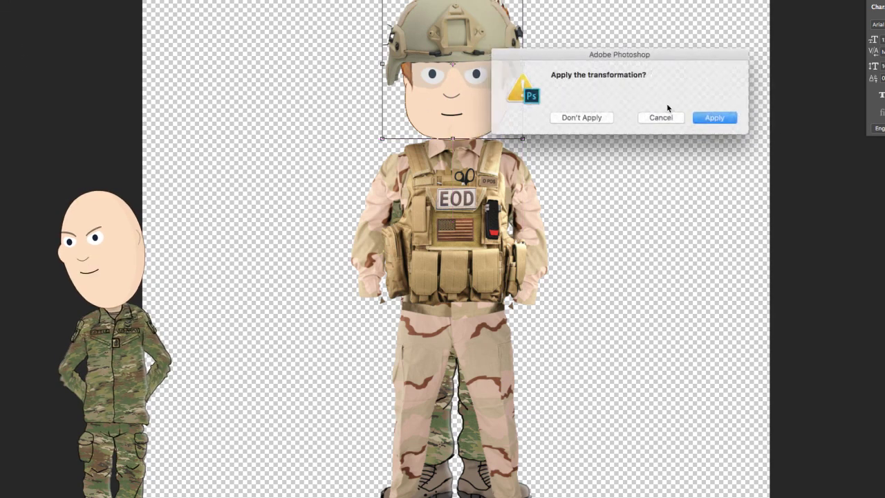
pyautogui.click(709, 119)
pyautogui.click(710, 119)
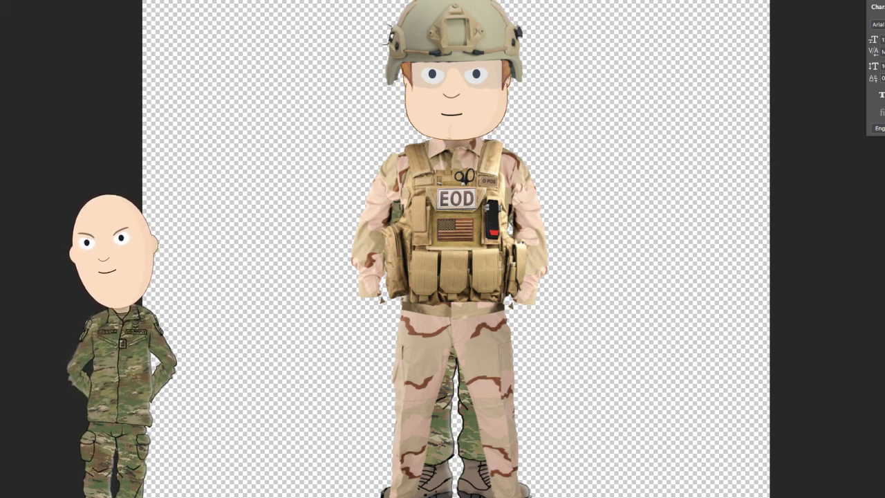
# Transform the desert-camouflage trousers and shift them slightly down and sideways below the vest
pyautogui.click(505, 285)
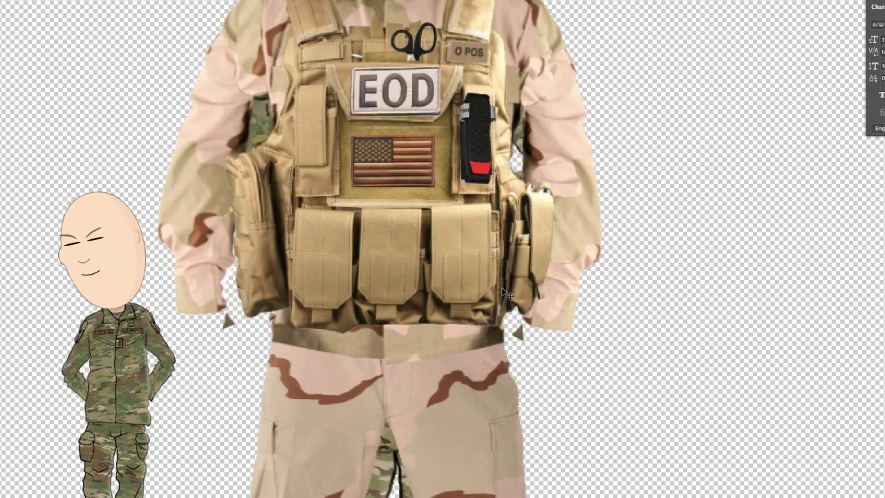
pyautogui.hotkey('ctrl', 't')
pyautogui.scroll(-10, 446, 404)
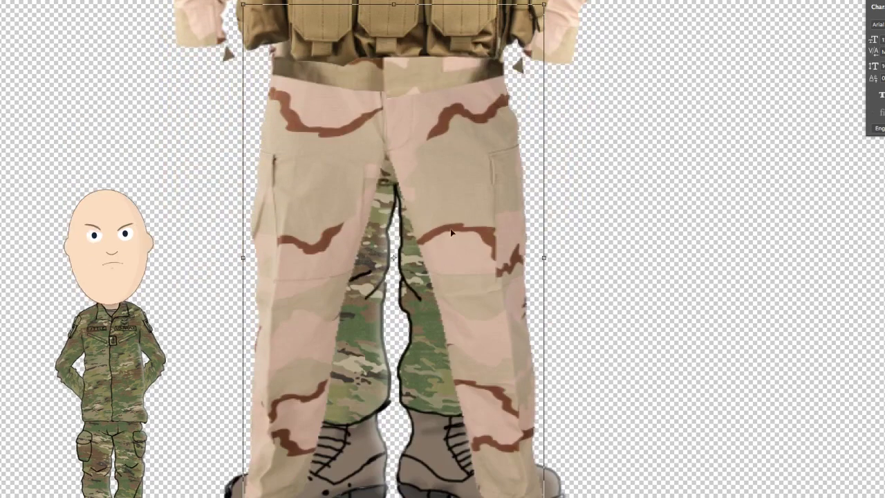
pyautogui.moveTo(450, 228); pyautogui.dragTo(455, 249)
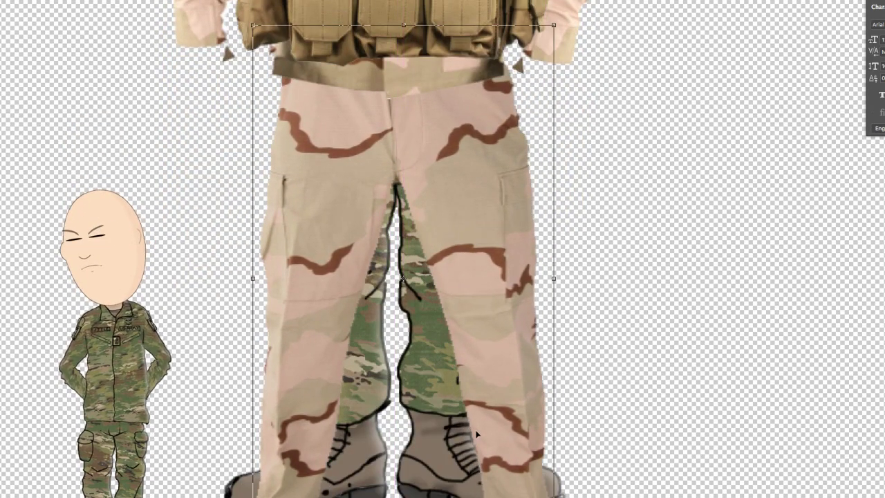
# Distort the desert-camouflage trousers so the lower legs taper inward, apply the transformation, and move them slightly up under the jacket
pyautogui.rightClick(476, 433)
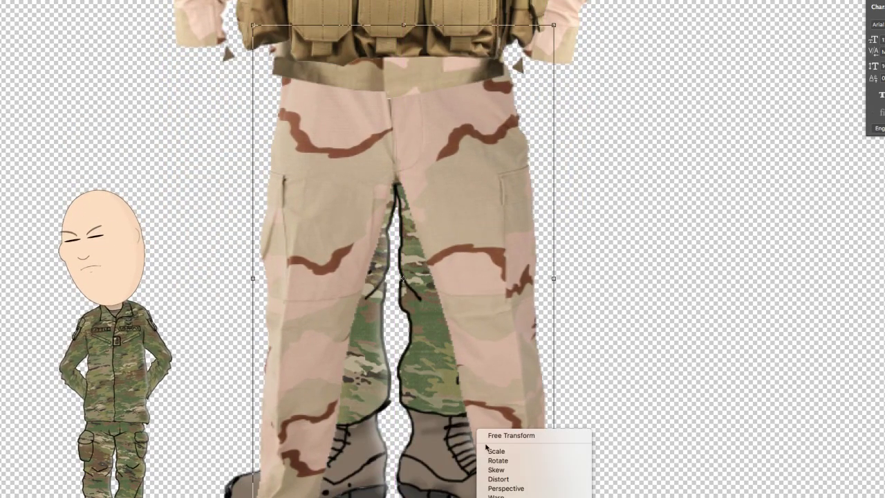
pyautogui.click(498, 478)
pyautogui.moveTo(554, 497); pyautogui.dragTo(501, 497)
pyautogui.moveTo(253, 497)
pyautogui.mouseDown()
pyautogui.moveTo(256, 484)
pyautogui.moveTo(248, 493)
pyautogui.moveTo(256, 497)
pyautogui.mouseUp()
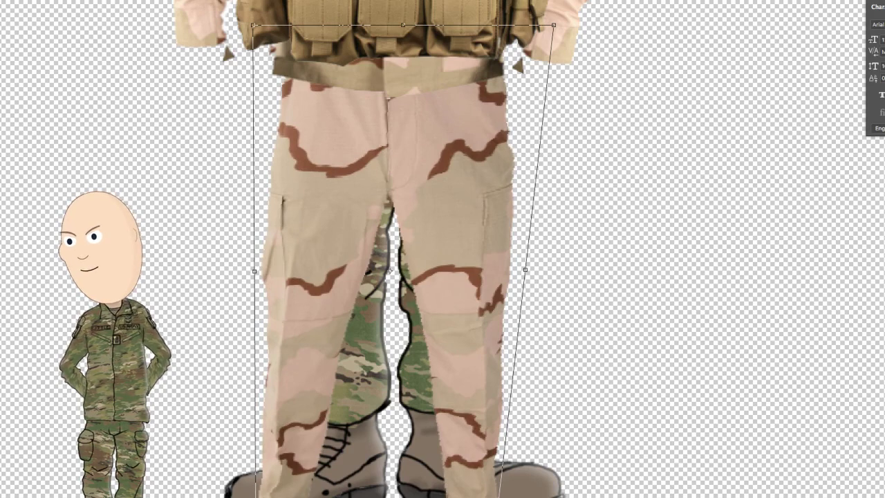
pyautogui.moveTo(499, 495); pyautogui.dragTo(520, 495)
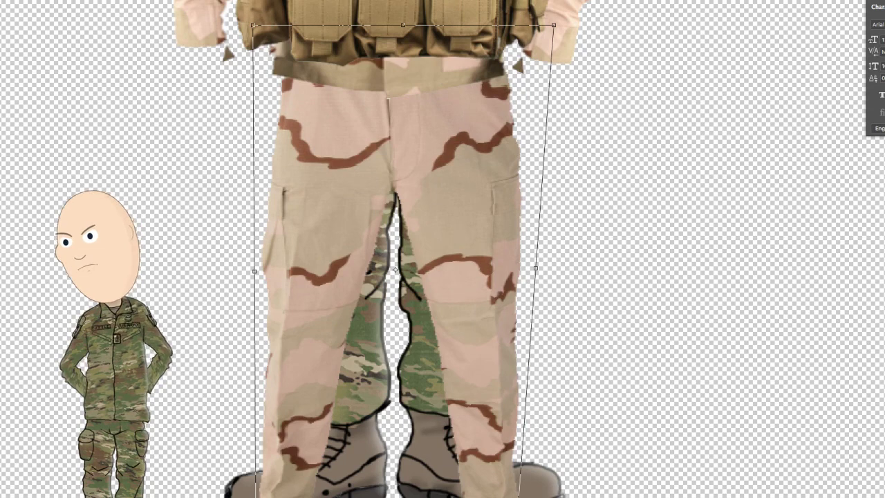
pyautogui.press('v')
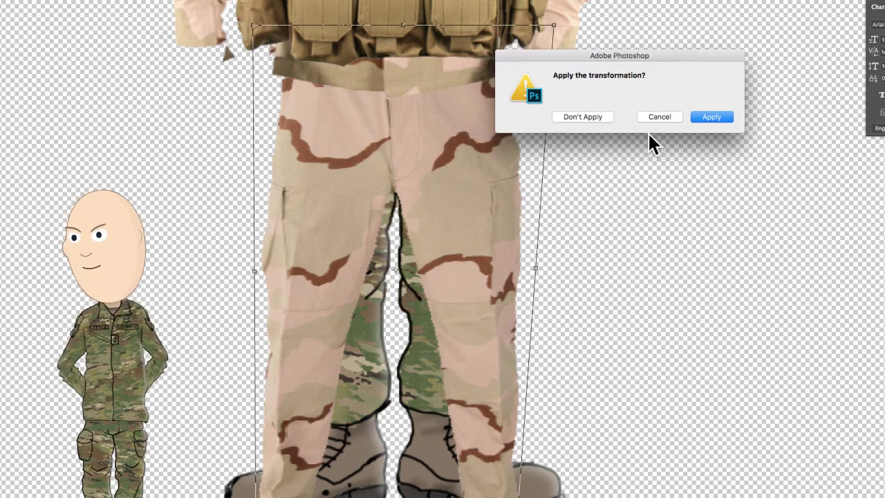
pyautogui.click(711, 117)
pyautogui.moveTo(438, 186); pyautogui.dragTo(434, 172)
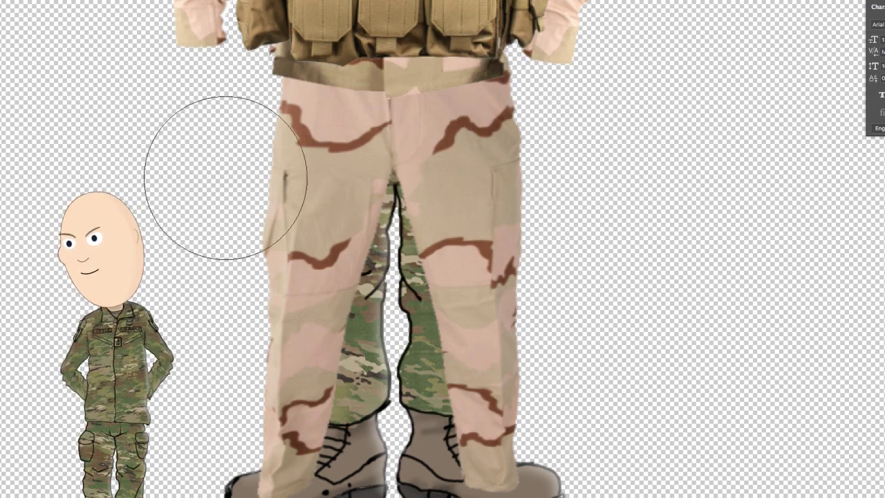
pyautogui.rightClick(199, 265)
pyautogui.click(224, 263)
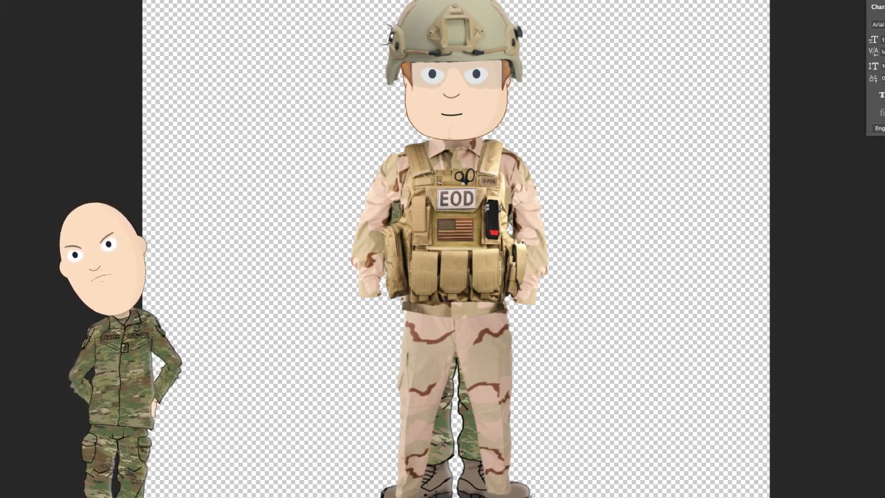
pyautogui.press('super+z')
pyautogui.press('super+z')
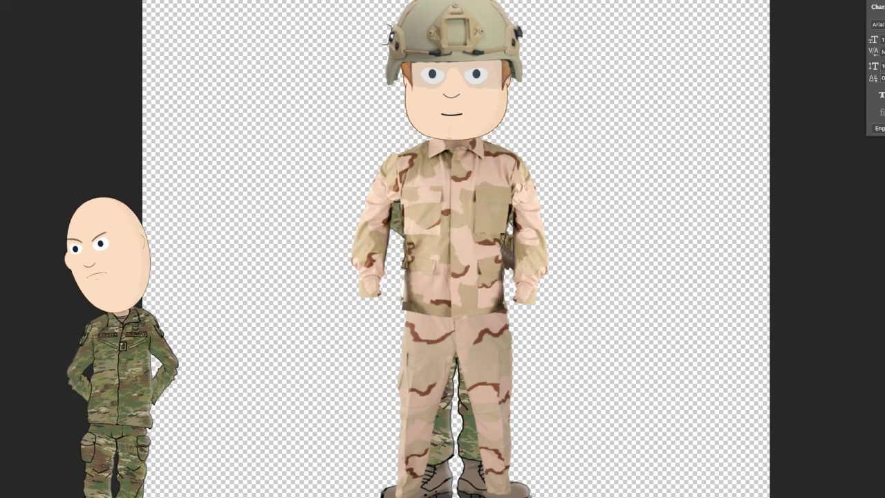
# With the tactical vest hidden, erase the leftover green camouflage and dark scraps between the torso and both sleeves
pyautogui.press('e')
pyautogui.click(397, 215)
pyautogui.click(536, 221)
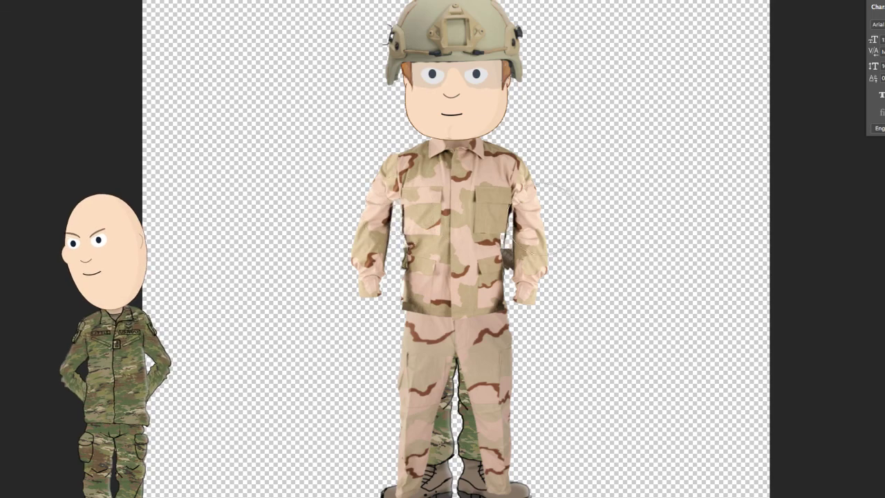
pyautogui.click(508, 227)
pyautogui.moveTo(416, 222); pyautogui.dragTo(499, 242)
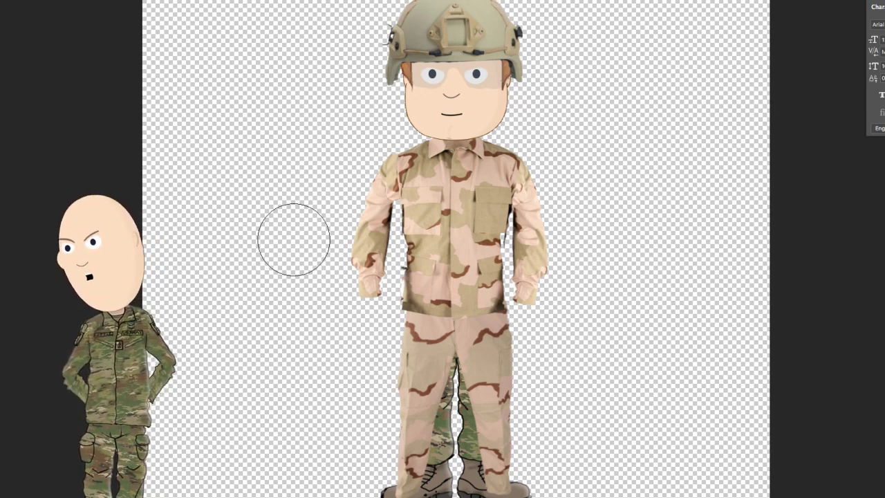
# Brighten the desert-camouflage trousers with an image adjustment and show the tactical vest again
pyautogui.click(73, 0)
pyautogui.moveTo(111, 0)
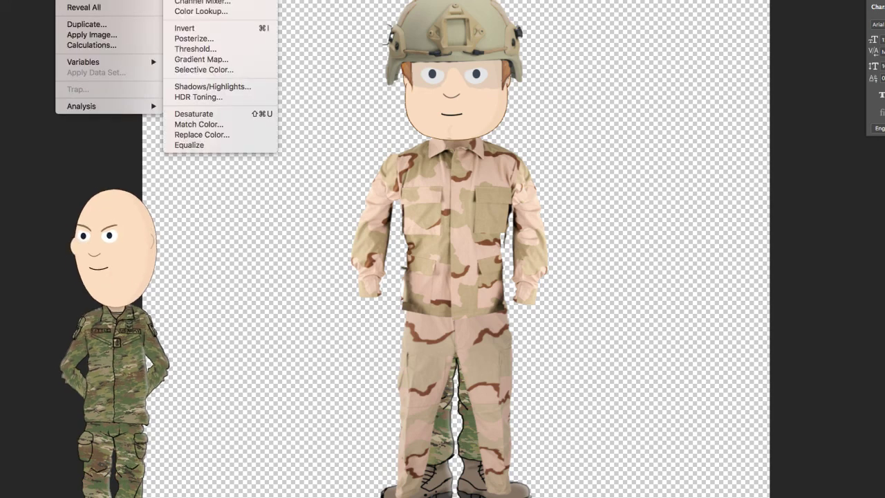
pyautogui.click(173, 12)
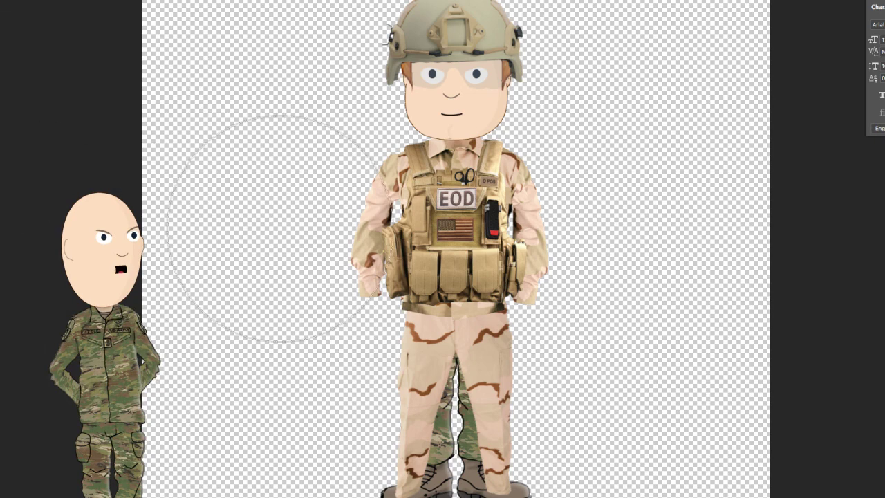
# Reduce the eraser's brush size and lighten the tactical vest's colours with an image adjustment
pyautogui.press('[')
pyautogui.press('[')
pyautogui.press('[')
pyautogui.press('[')
pyautogui.press('[')
pyautogui.press('[')
pyautogui.press('[')
pyautogui.press('[')
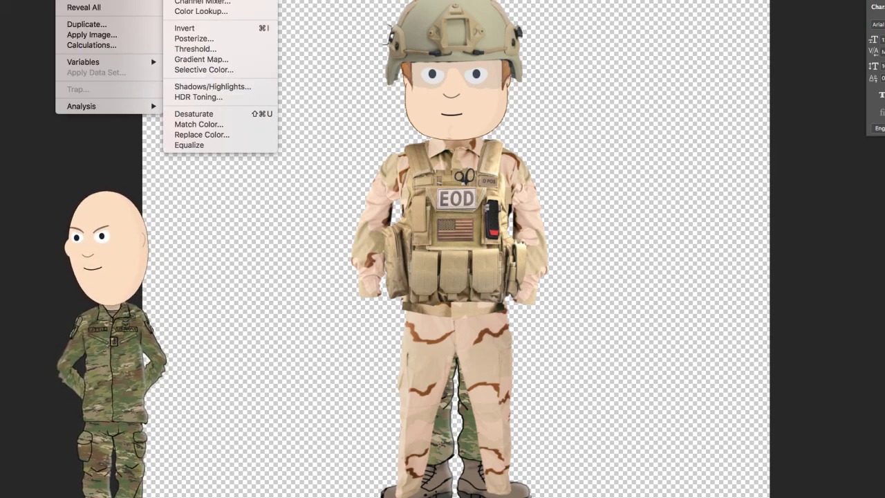
pyautogui.click(214, 11)
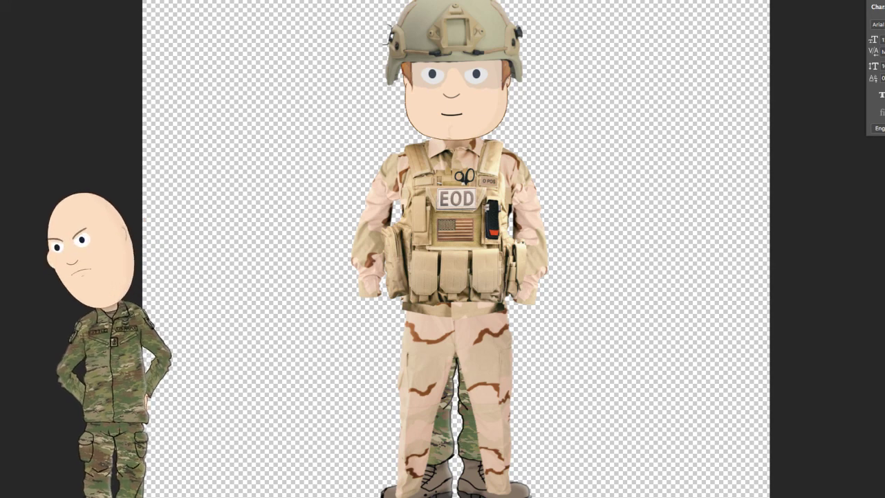
# Open the Color Lookup adjustment for the selected layer
pyautogui.click(77, 0)
pyautogui.moveTo(110, 0)
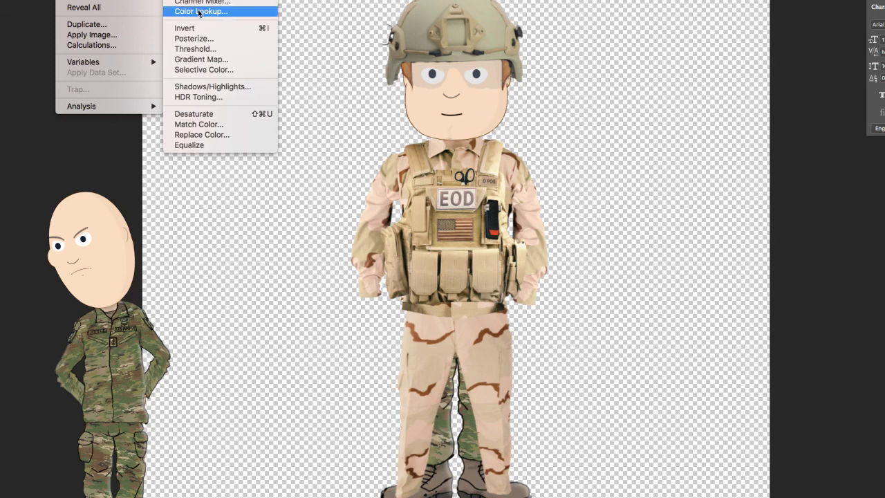
pyautogui.click(198, 11)
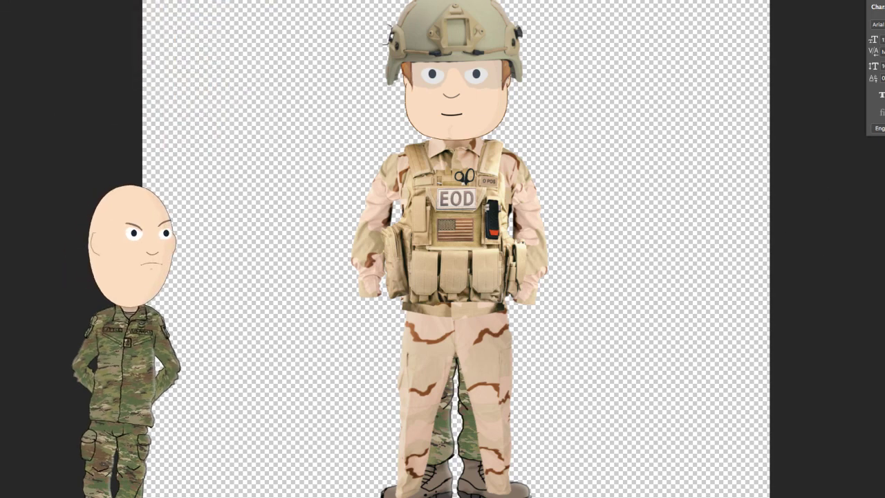